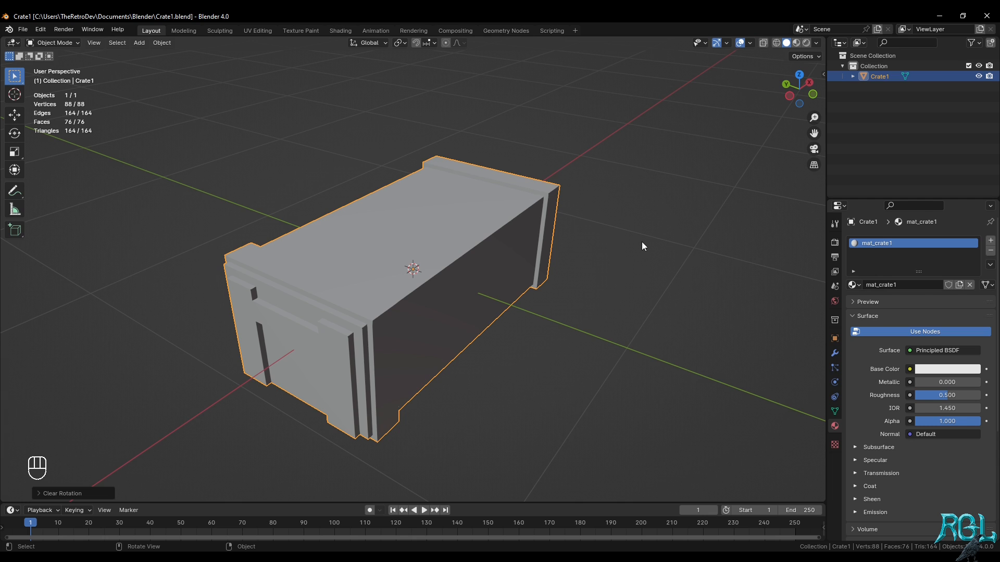
Open the UV Editing workspace and examine the layout of the crate's UV islands
left_click(263, 32)
scroll(676, 308, "down", 5)
middle_click_drag(676, 309, 723, 307)
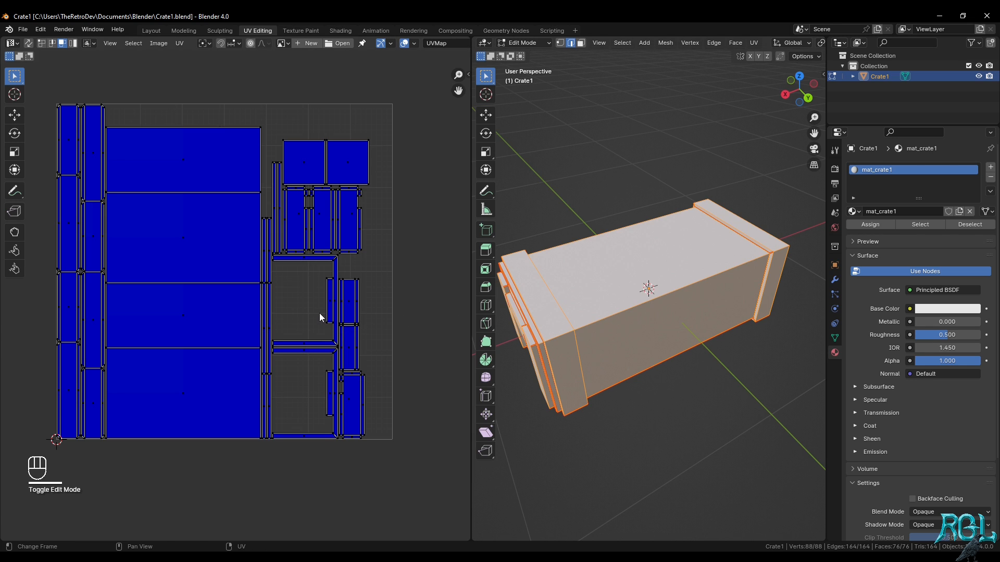
scroll(318, 314, "up", 4)
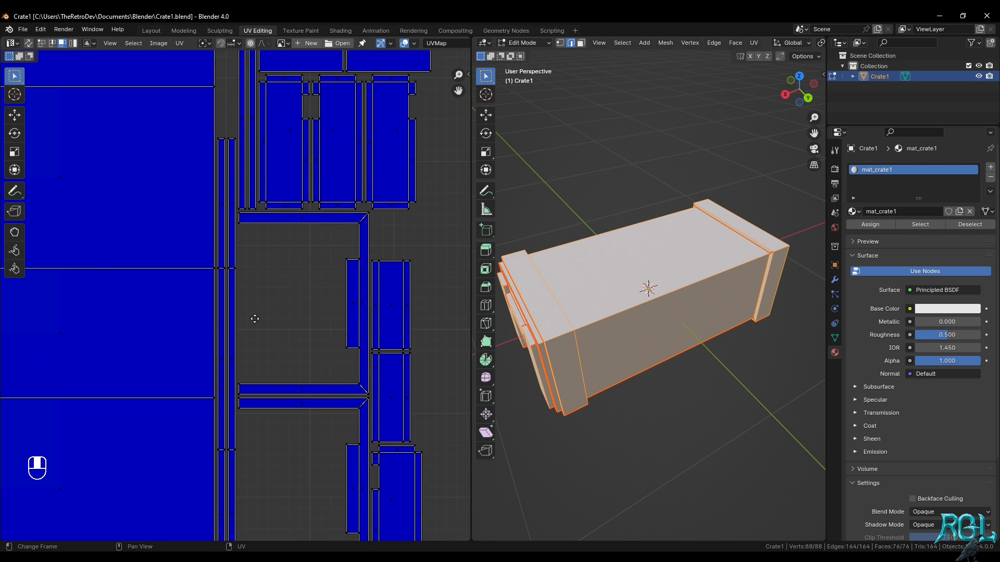
scroll(258, 330, "down", 2)
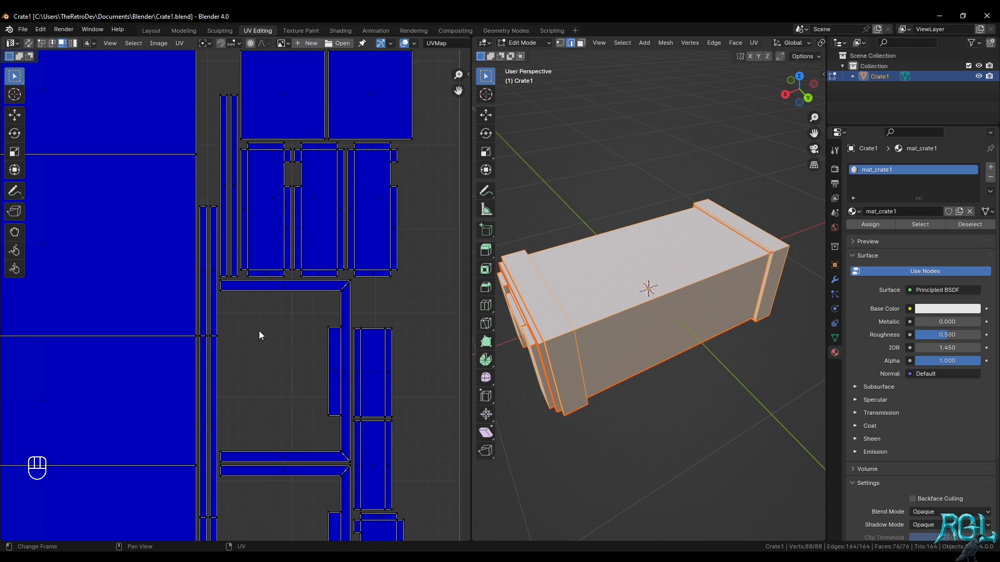
middle_click_drag(259, 330, 375, 295)
scroll(330, 259, "down", 1)
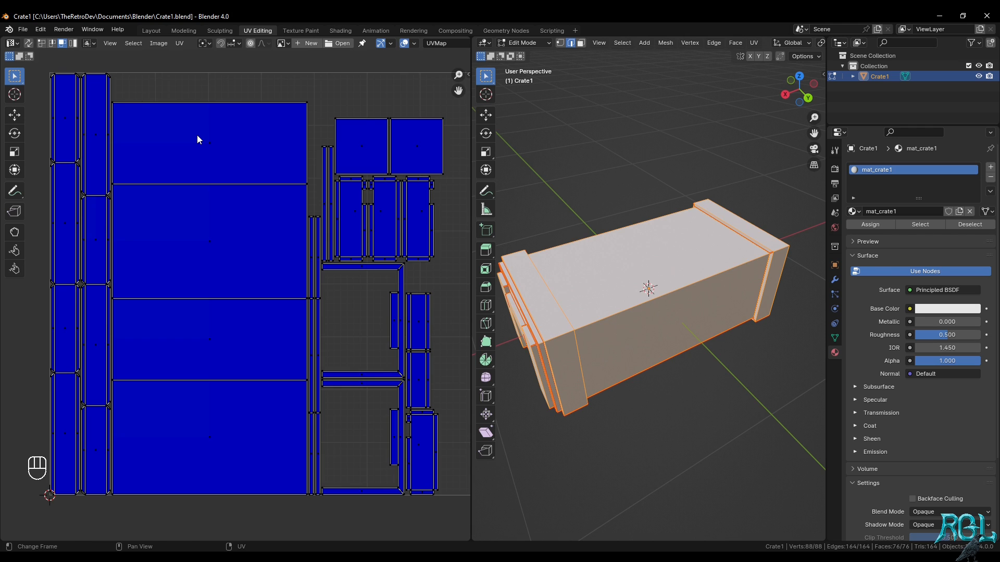
middle_click_drag(346, 219, 306, 216)
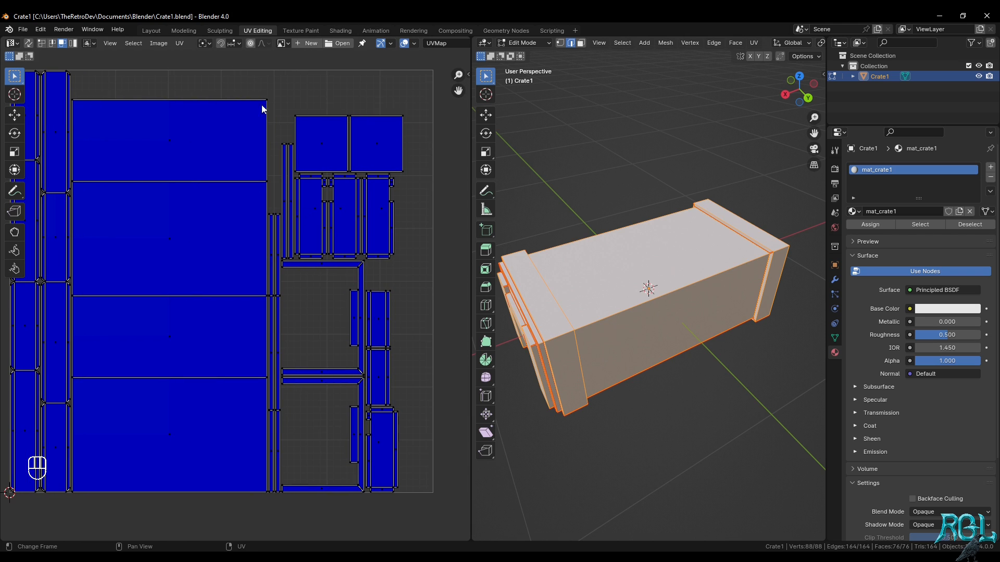
middle_click_drag(285, 294, 293, 293)
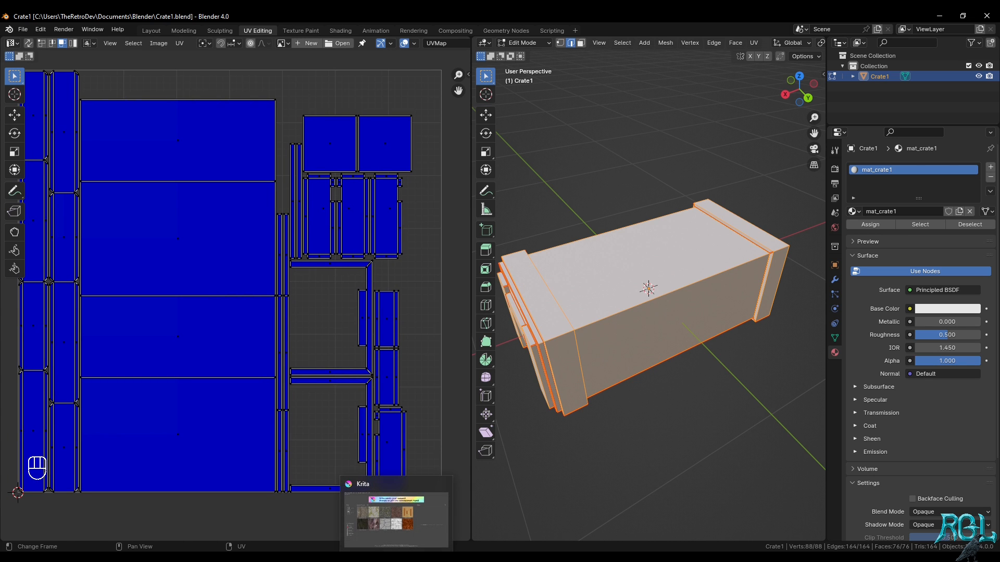
Switch to Krita and open the recent image rough_wood_Diff_2k.jpg
left_click(394, 546)
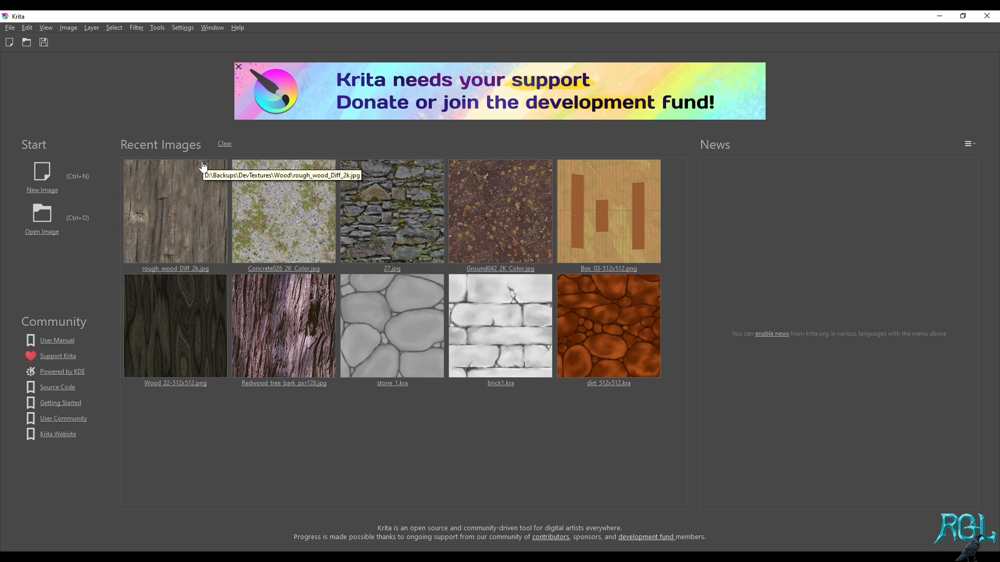
left_click(194, 218)
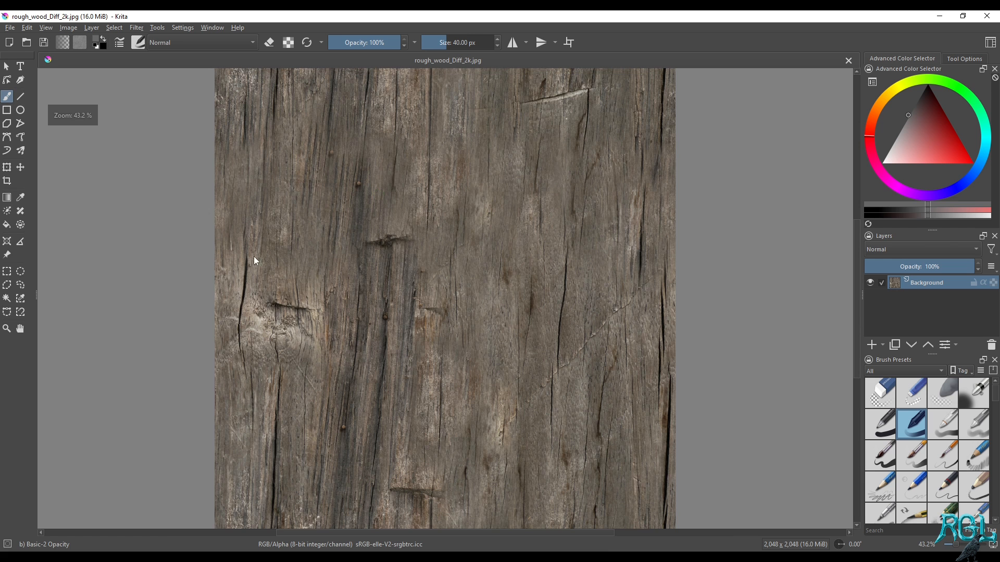
Examine the cracks, nails and grain detail of the rough wood texture up close and as a whole
scroll(442, 264, "down", 1, "ctrl")
scroll(442, 264, "up", 4, "ctrl")
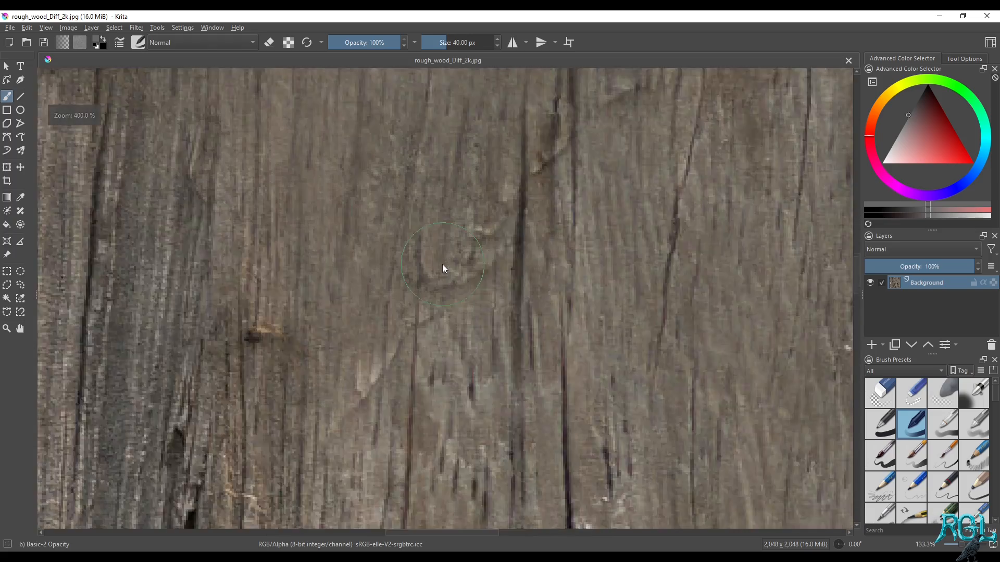
scroll(442, 266, "down", 4, "ctrl")
scroll(469, 272, "up", 4, "ctrl")
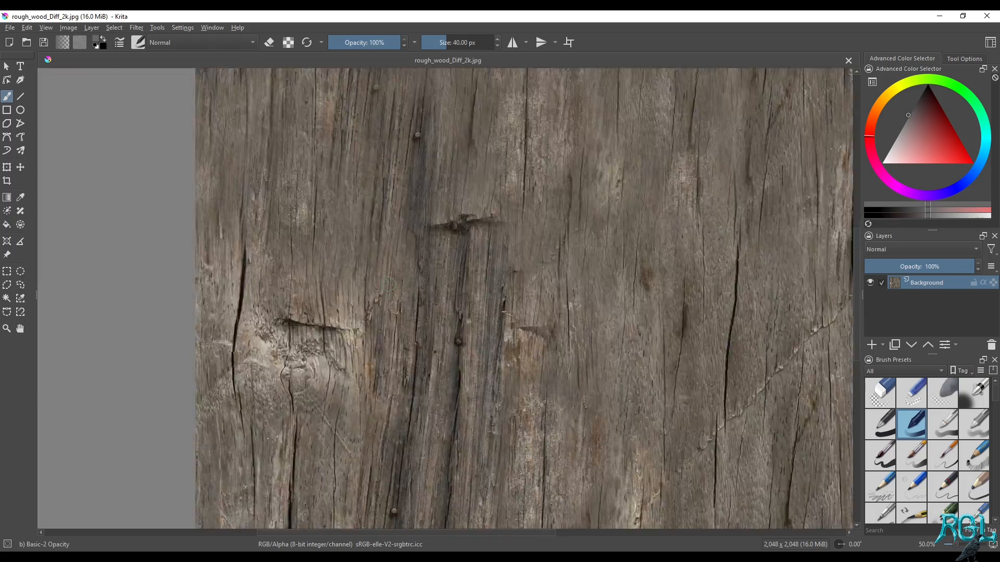
scroll(388, 284, "down", 2, "ctrl")
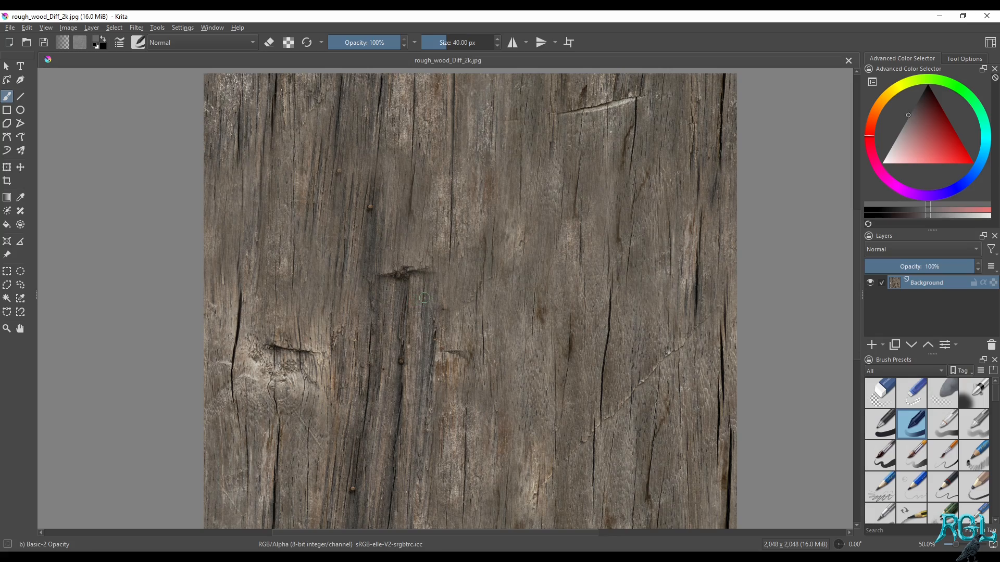
scroll(427, 292, "up", 2, "ctrl")
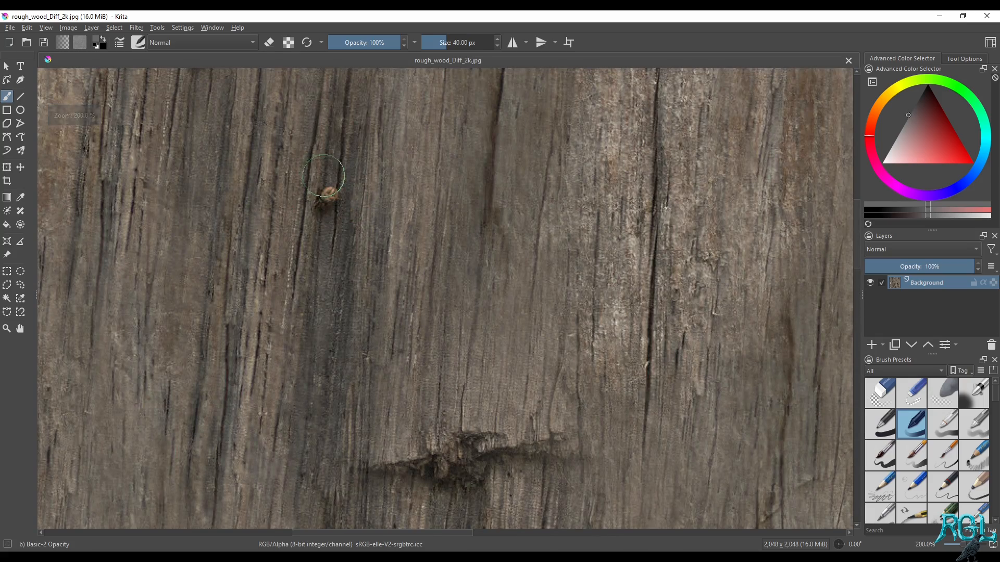
scroll(406, 315, "up", 2, "ctrl")
scroll(535, 261, "down", 5, "ctrl")
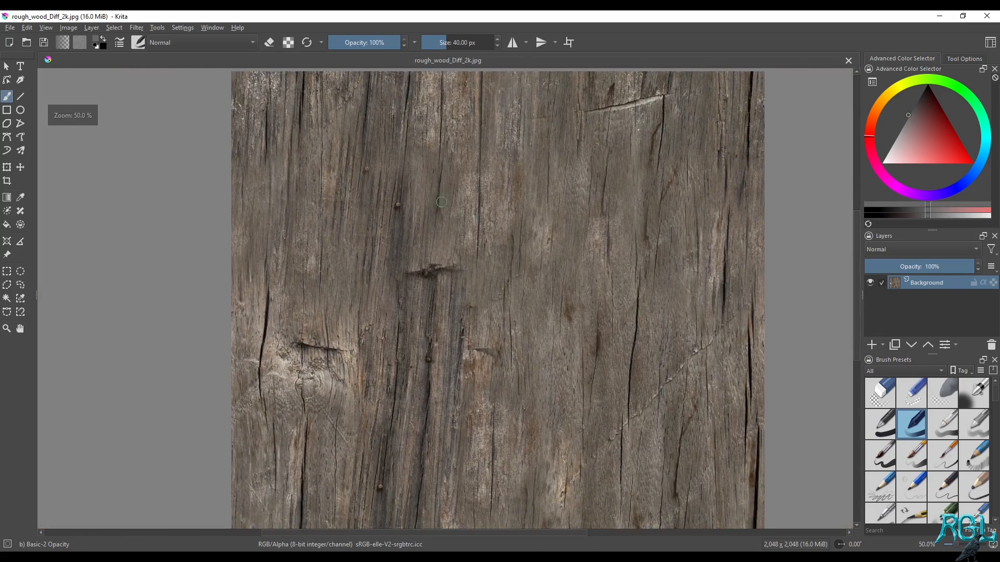
scroll(513, 247, "up", 1, "ctrl")
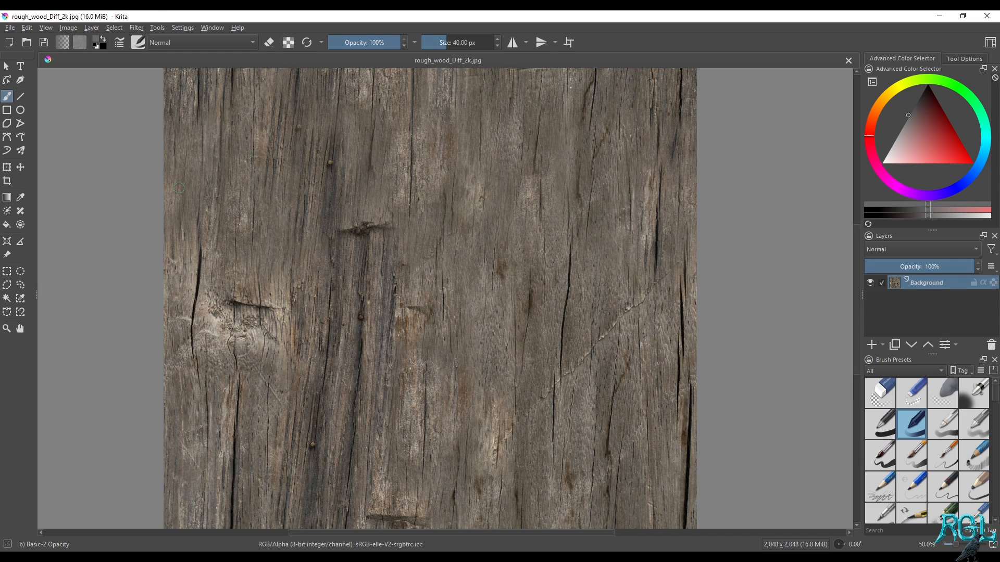
middle_click_drag(512, 220, 517, 217)
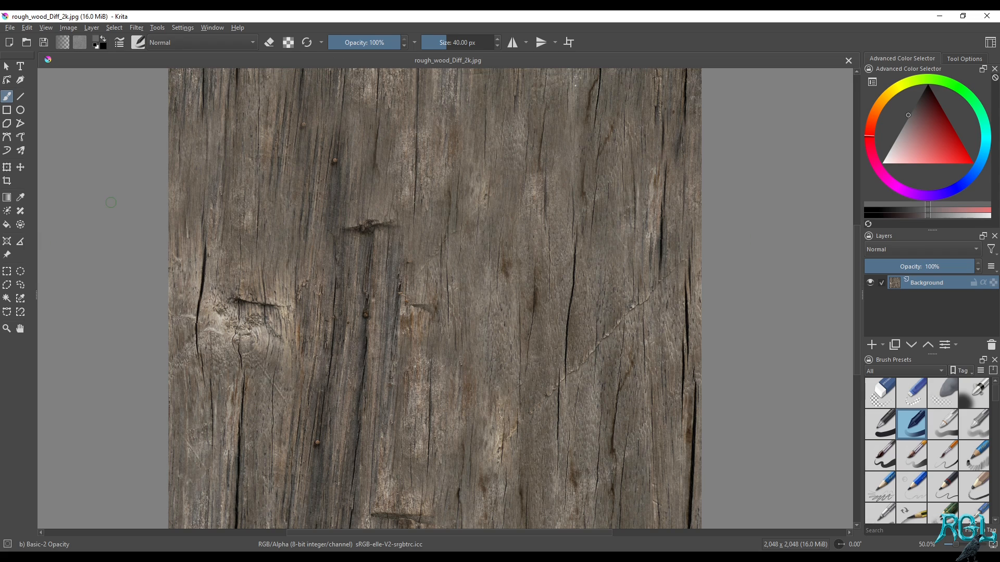
Scale the wood image to 128 × 128 px using the Lanczos3 filter
left_click(70, 28)
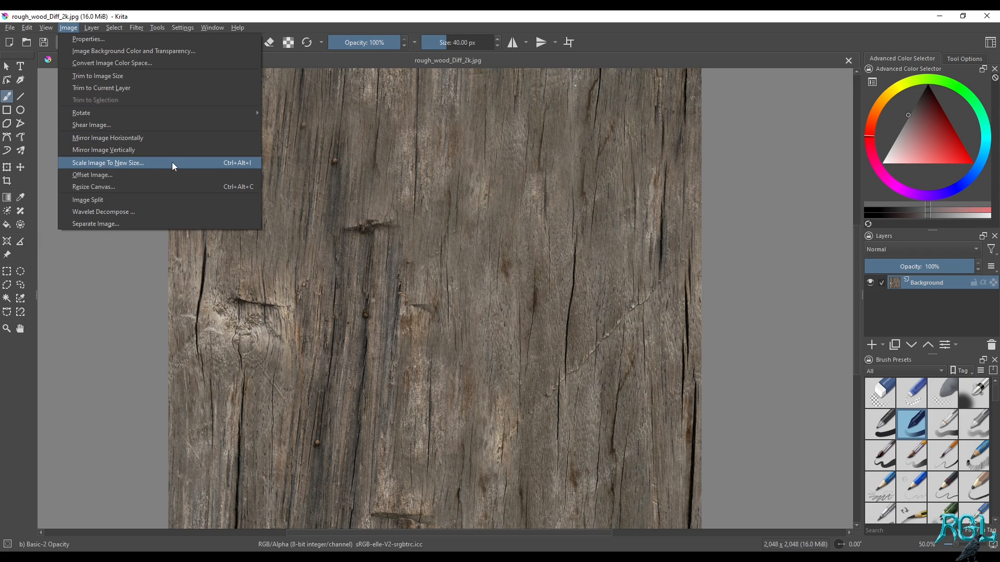
left_click(153, 161)
left_click(478, 241)
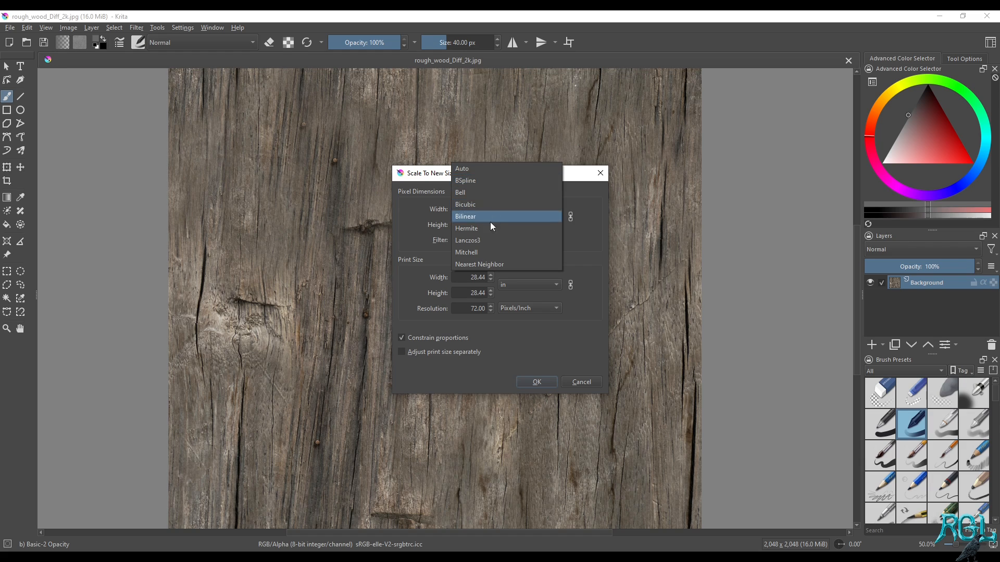
left_click(431, 236)
left_click_drag(467, 209, 501, 208)
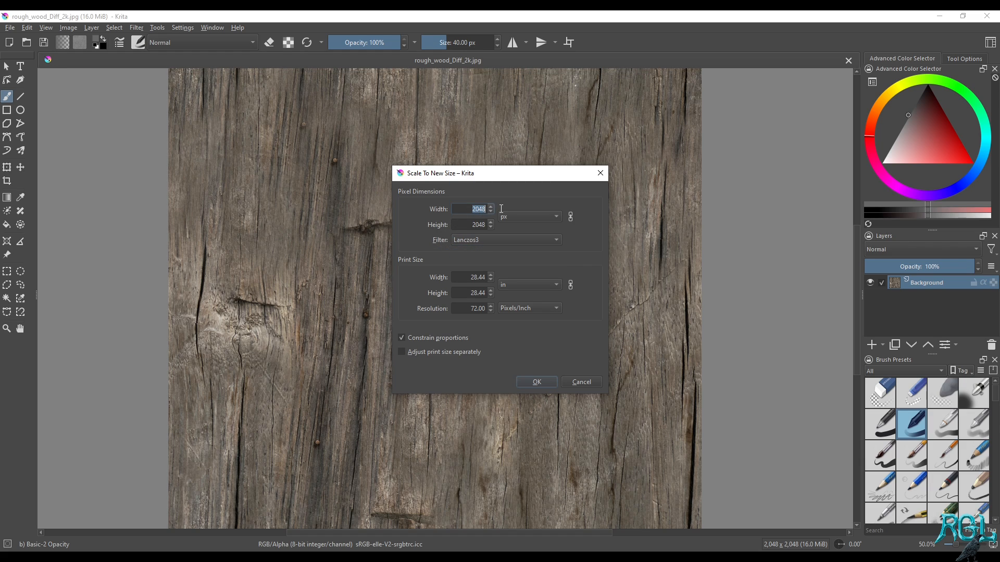
type("12")
left_click(551, 381)
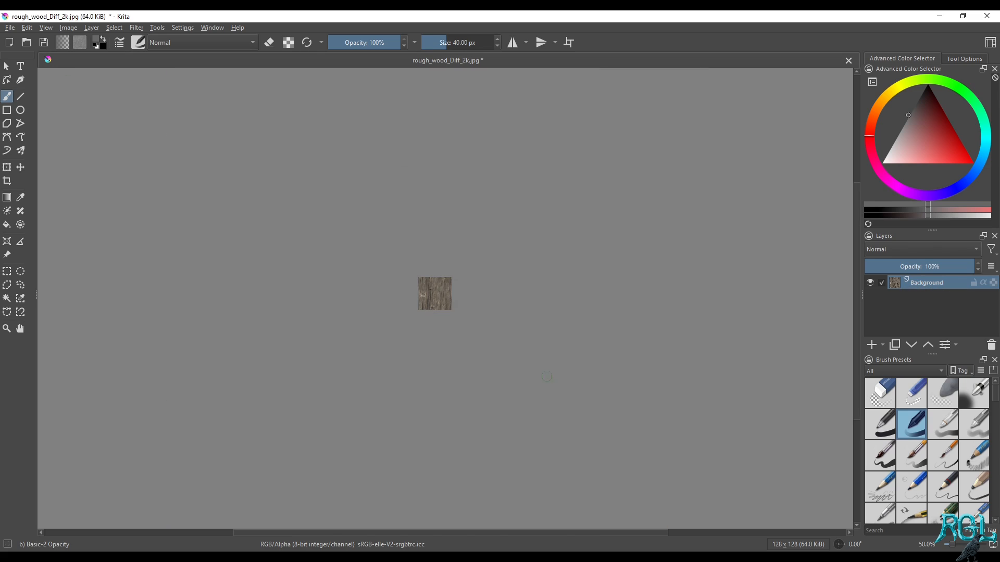
Save the scaled texture to the Desktop as a PNG image named crate1_d, without storing the alpha channel
scroll(435, 295, "up", 6)
middle_click_drag(414, 219, 407, 239)
scroll(406, 240, "up", 2)
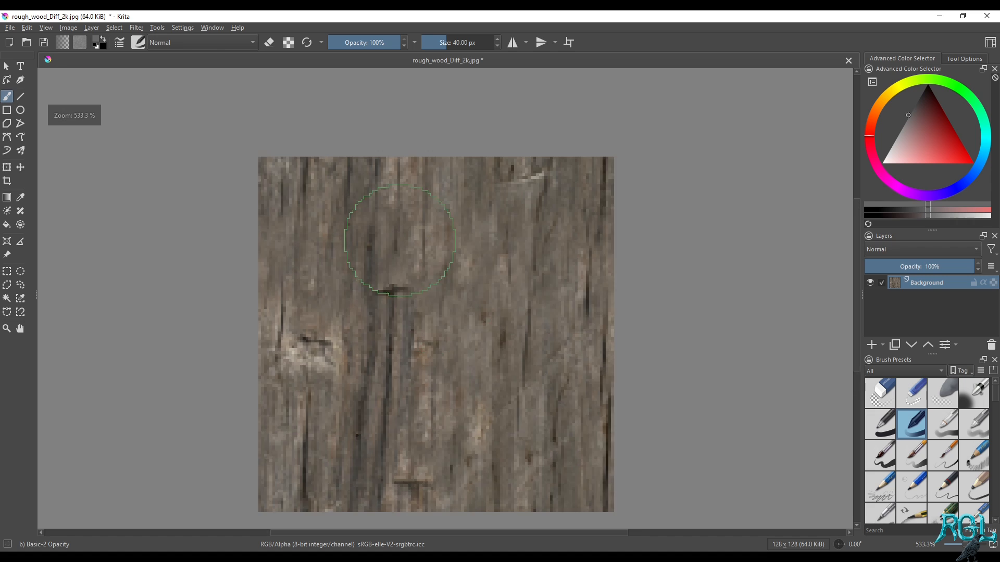
scroll(547, 300, "down", 2)
middle_click_drag(543, 322, 498, 306)
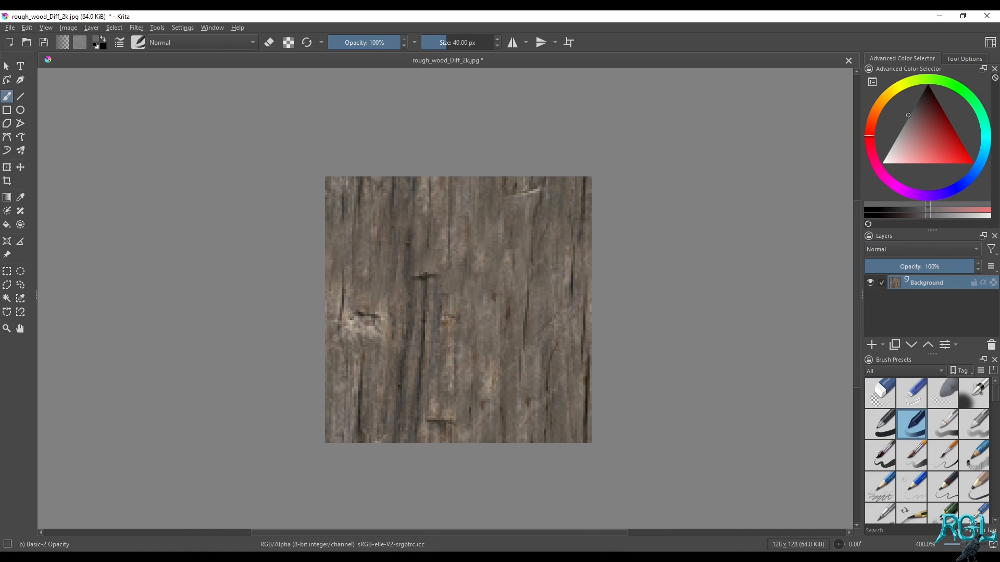
key("ctrl+shift+s")
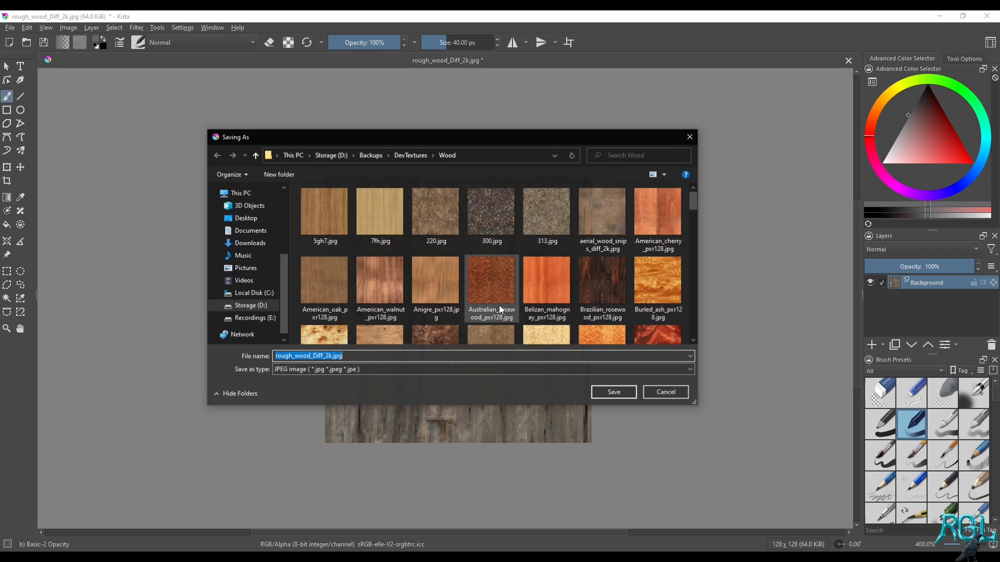
left_click(243, 219)
left_click(369, 371)
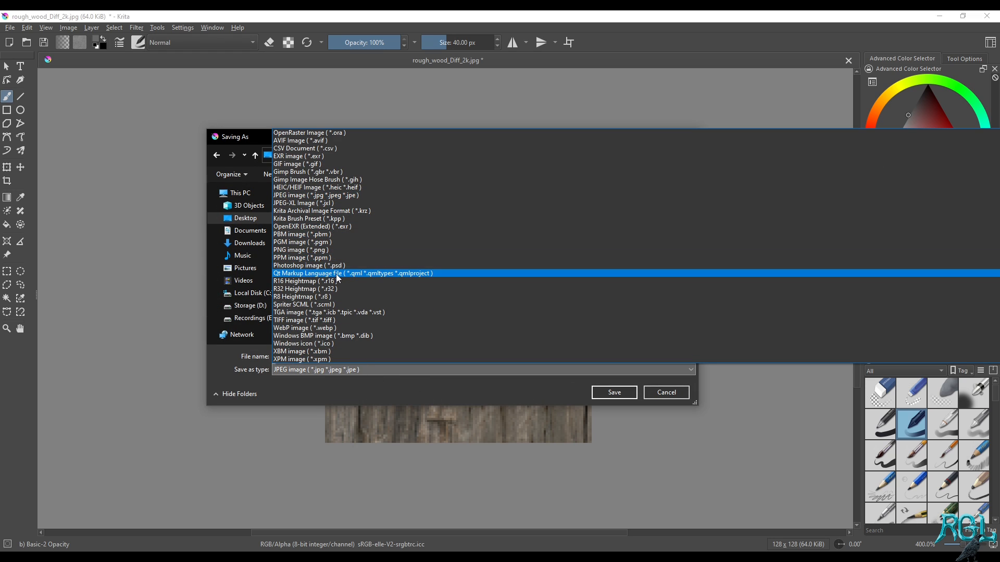
left_click(301, 250)
double_click(353, 359)
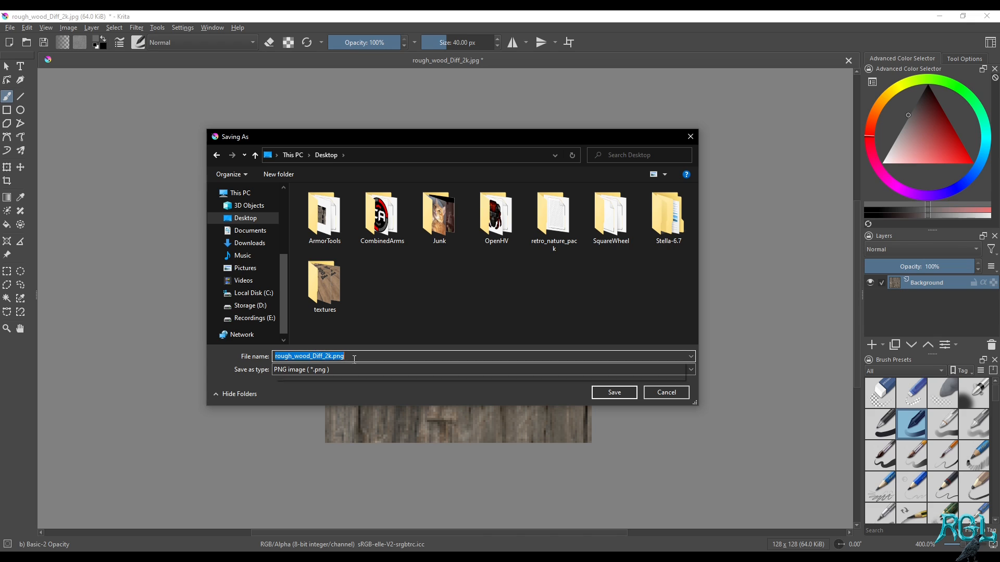
type("crate1_d")
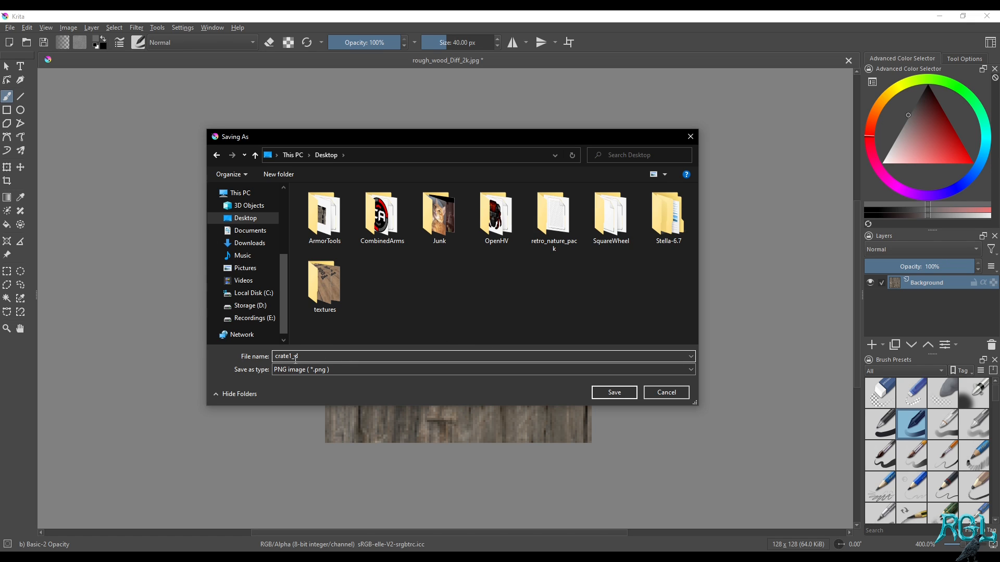
left_click(624, 396)
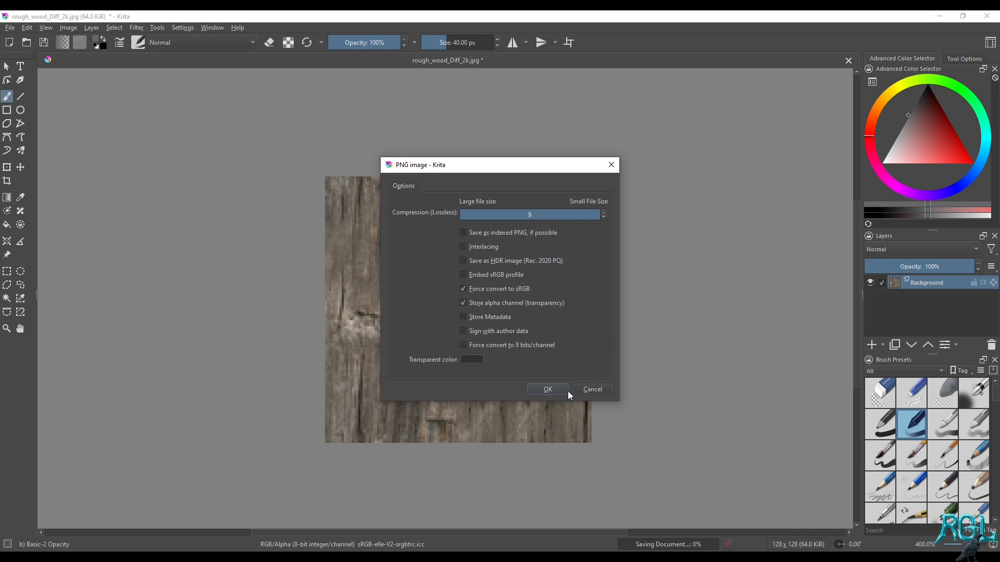
left_click(466, 305)
left_click(548, 389)
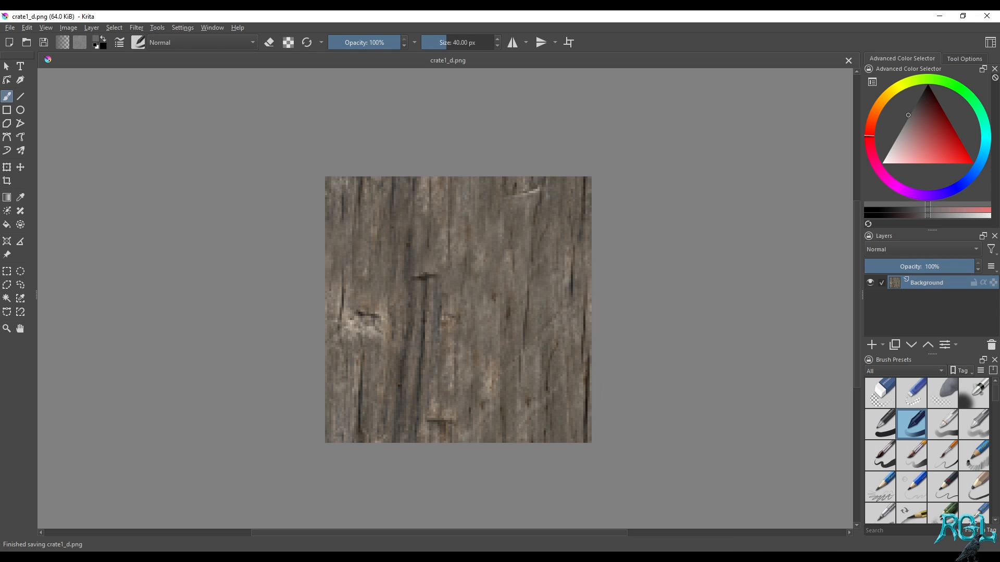
Switch to Blender's Texture Paint workspace and load crate1_d.png from the Desktop as the crate's single-image paint texture
mouse_move(295, 558)
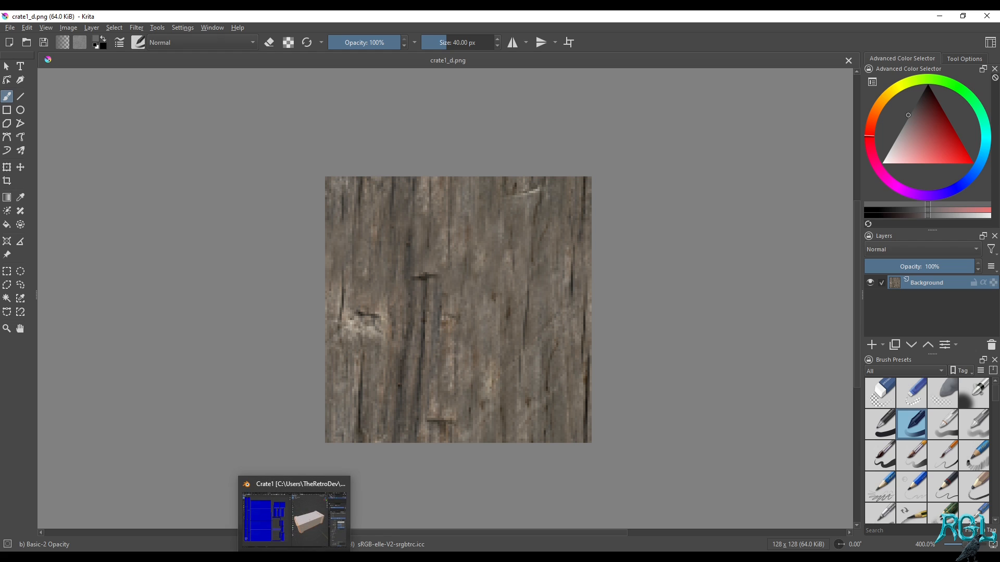
left_click(294, 519)
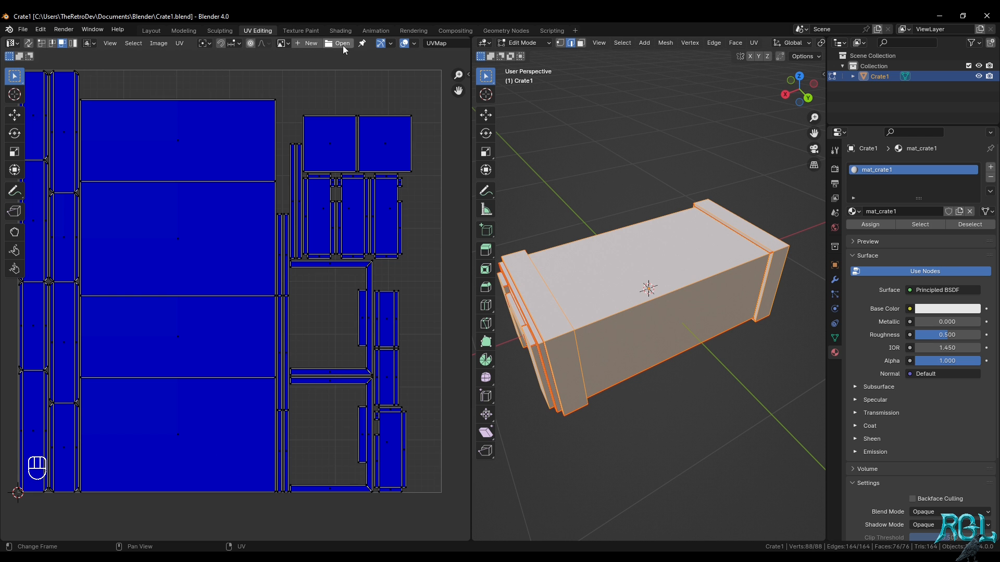
left_click(307, 32)
left_click(628, 43)
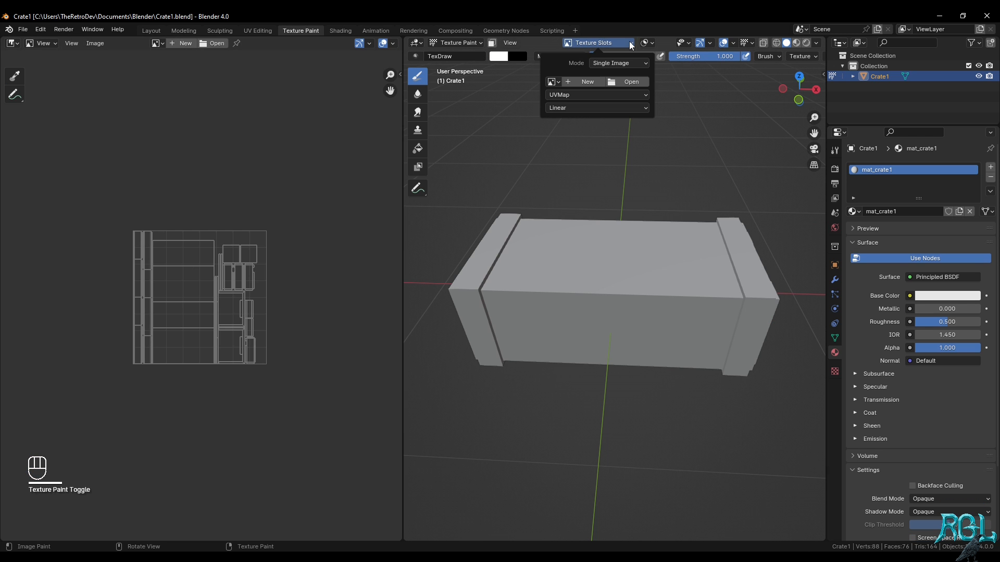
left_click(641, 84)
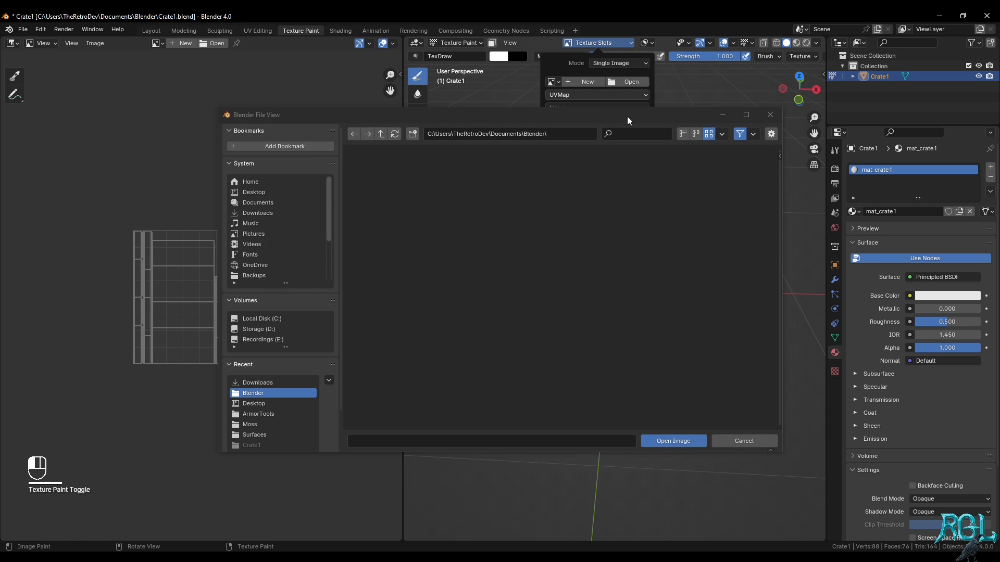
left_click(266, 197)
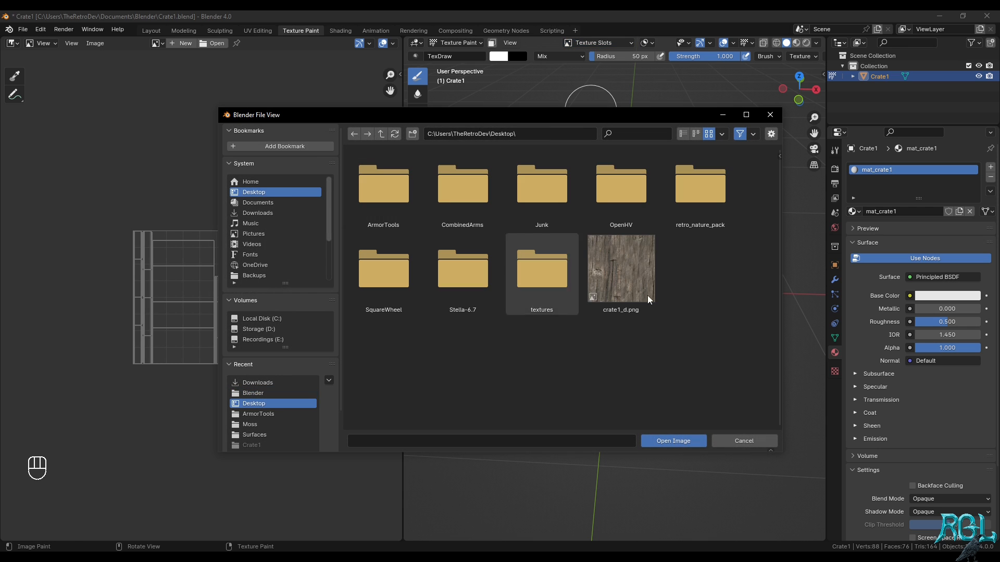
left_click(634, 269)
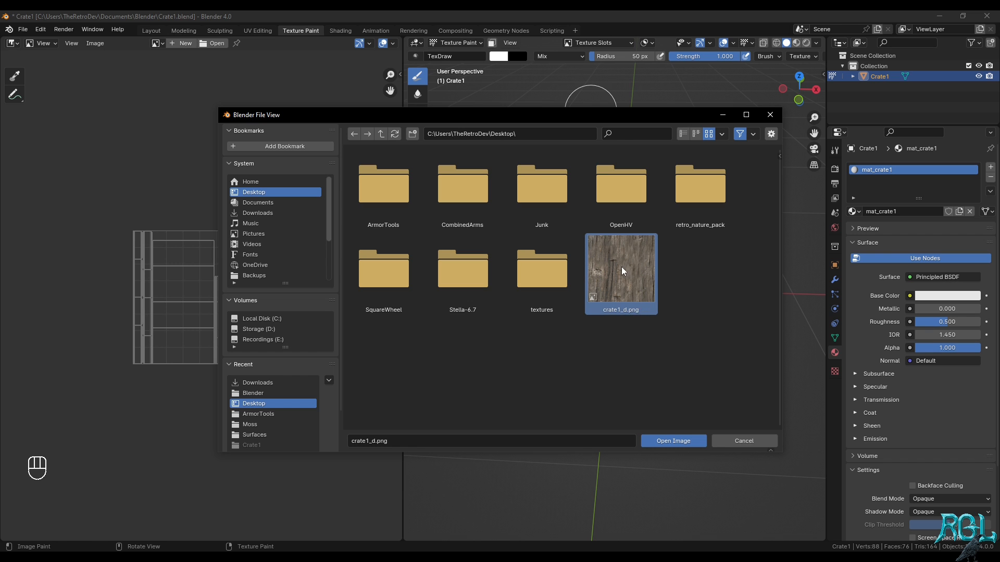
double_click(622, 271)
Open crate1_d.png as the paint image and set its texture-slot interpolation to Closest
middle_click_drag(628, 283, 643, 271)
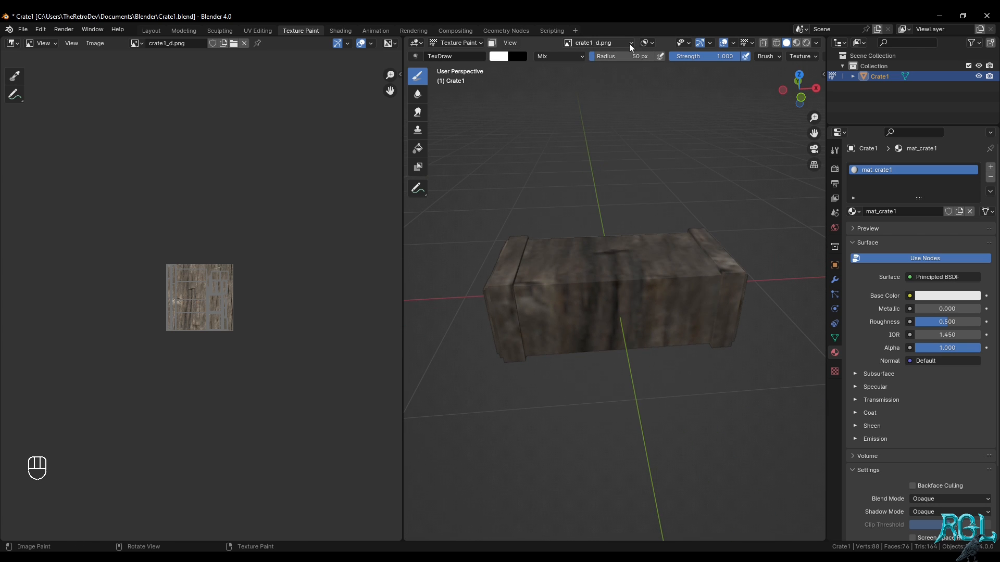
left_click(615, 43)
left_click(592, 107)
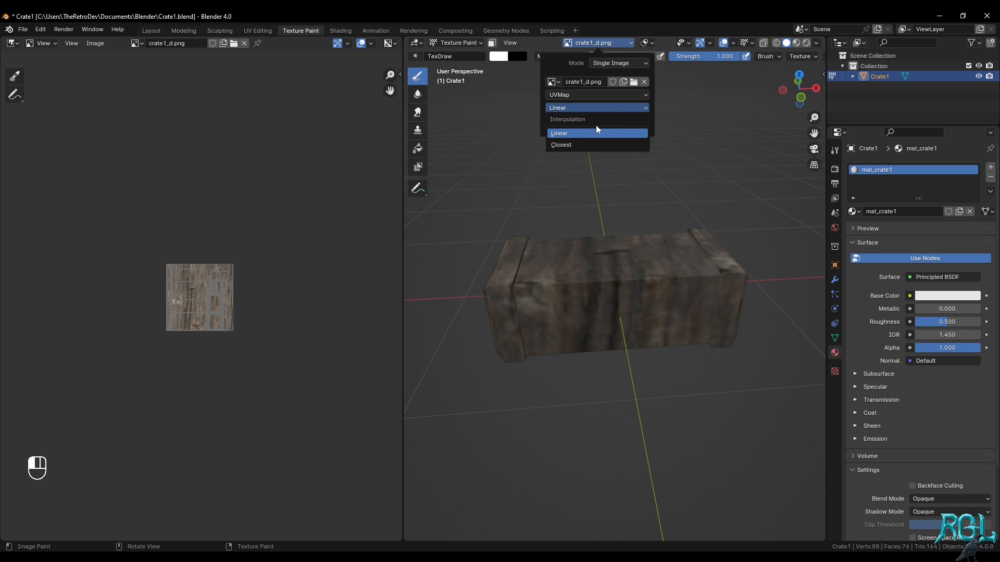
left_click(582, 146)
scroll(645, 256, "up", 2)
middle_click_drag(614, 219, 664, 265)
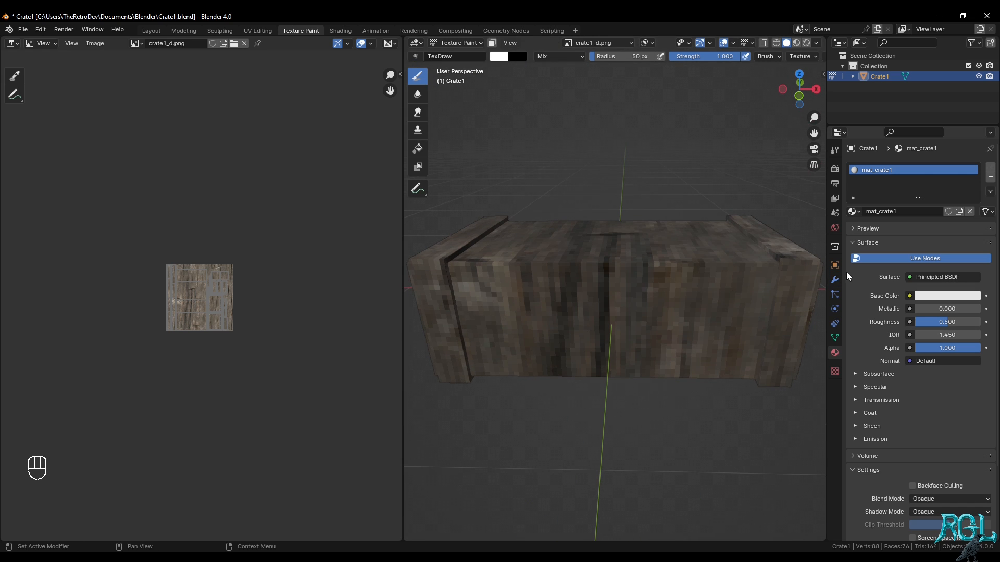
In the Layout workspace, assign crate1_d.png as an image texture to the Base Color of mat_crate1
left_click(151, 30)
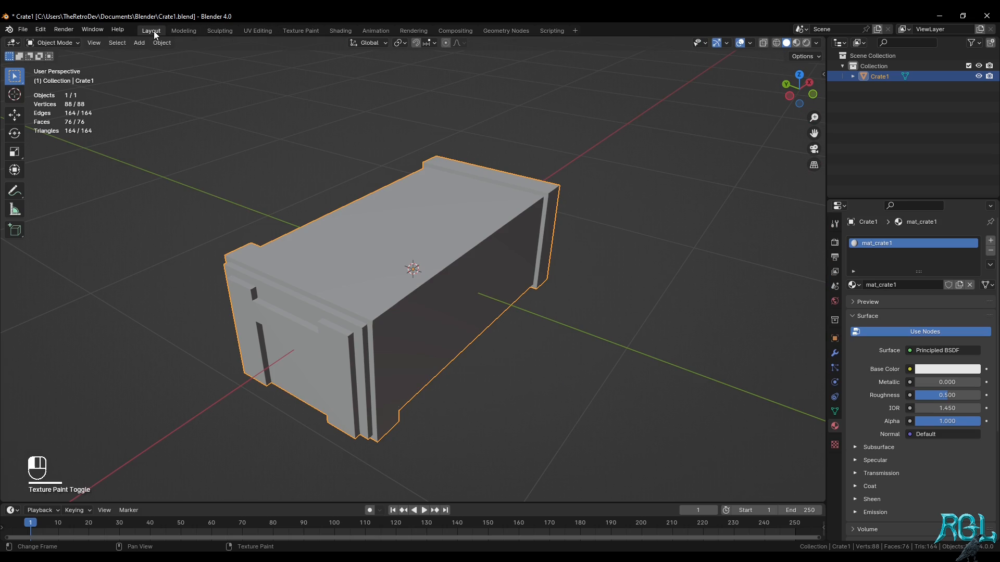
middle_click_drag(622, 284, 656, 286)
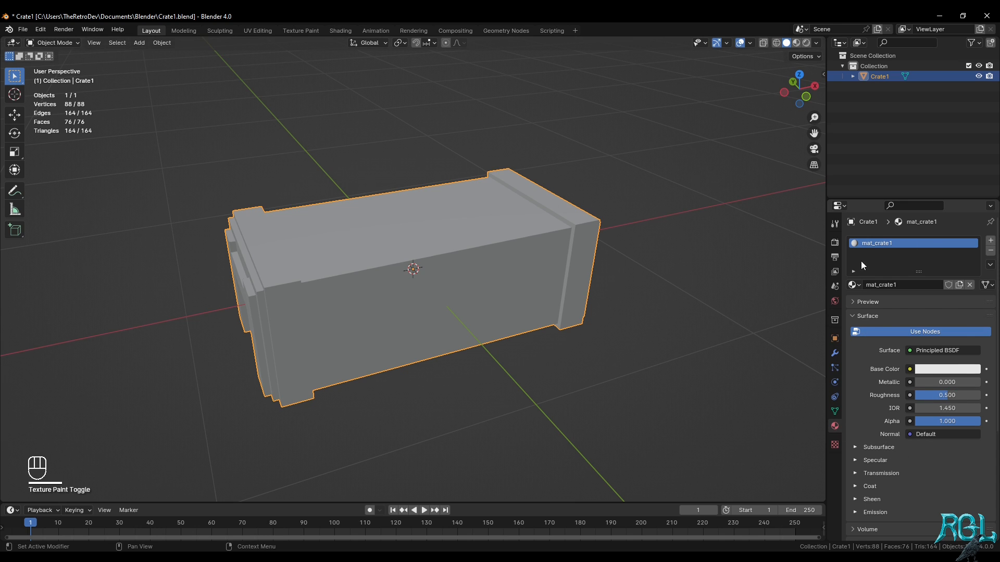
left_click(910, 370)
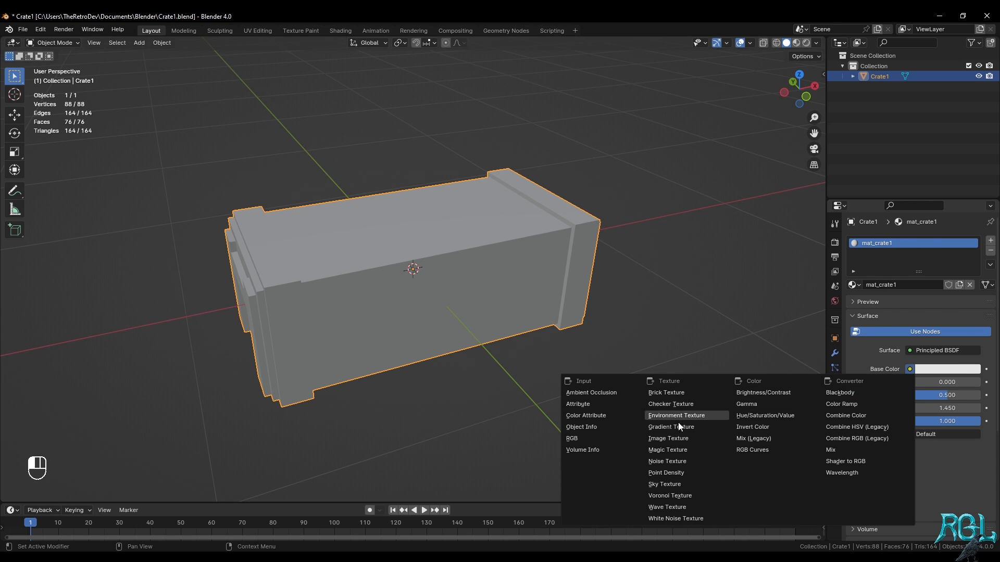
left_click(669, 440)
left_click(857, 382)
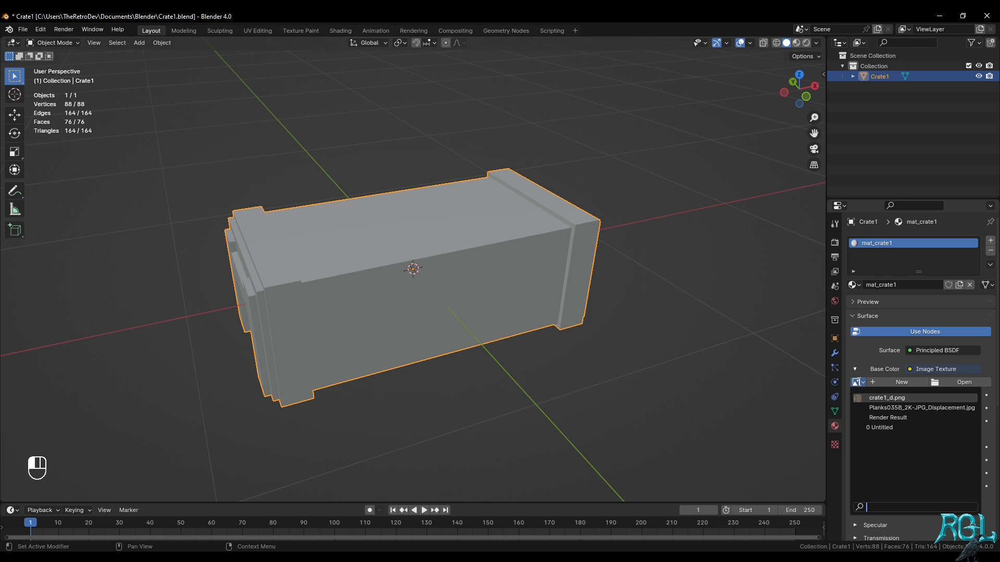
left_click(901, 399)
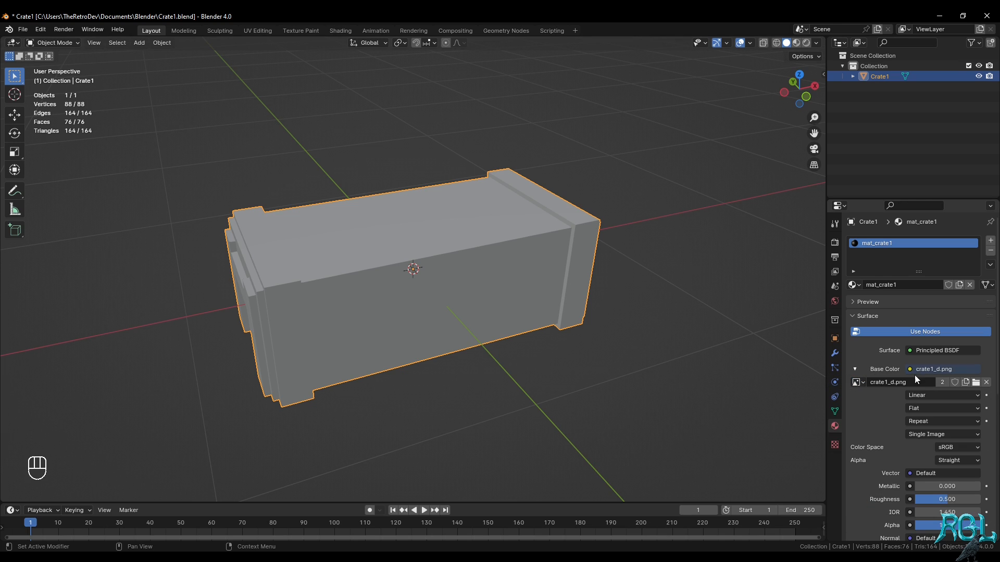
Set the Base Color texture's interpolation to Closest and show the crate in Material Preview shading
left_click(932, 395)
left_click(932, 434)
key("z")
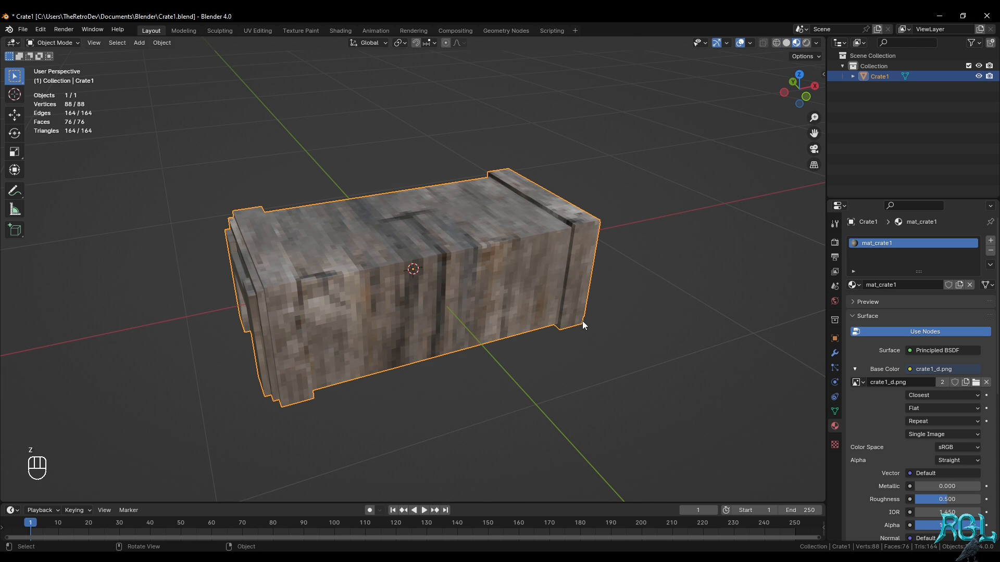
mouse_move(582, 321)
middle_mouse_down()
mouse_move(545, 370)
mouse_move(522, 330)
mouse_move(593, 261)
mouse_move(798, 386)
middle_mouse_up()
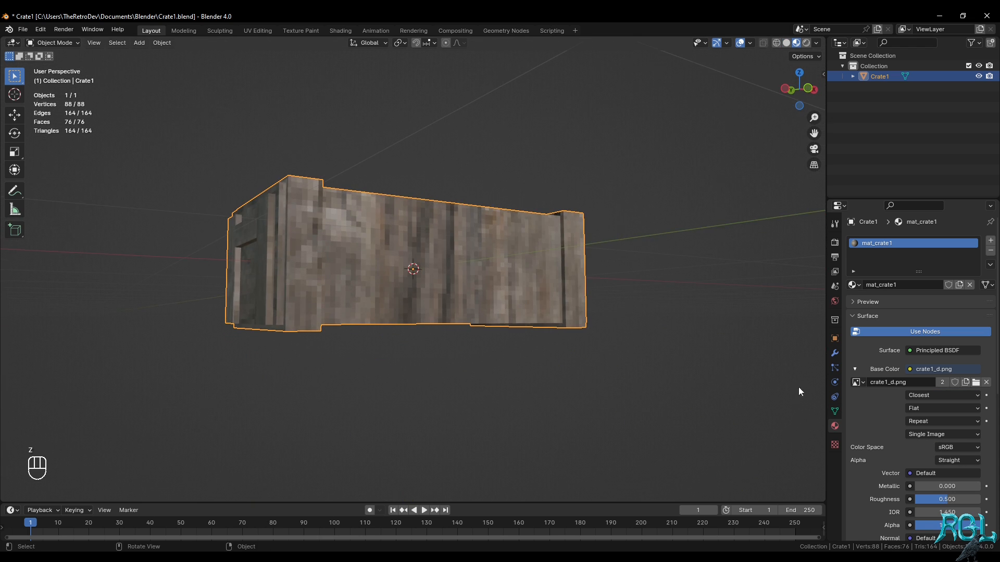
Set the crate material's roughness to 1.000 and lower its specular level
scroll(878, 424, "down", 2)
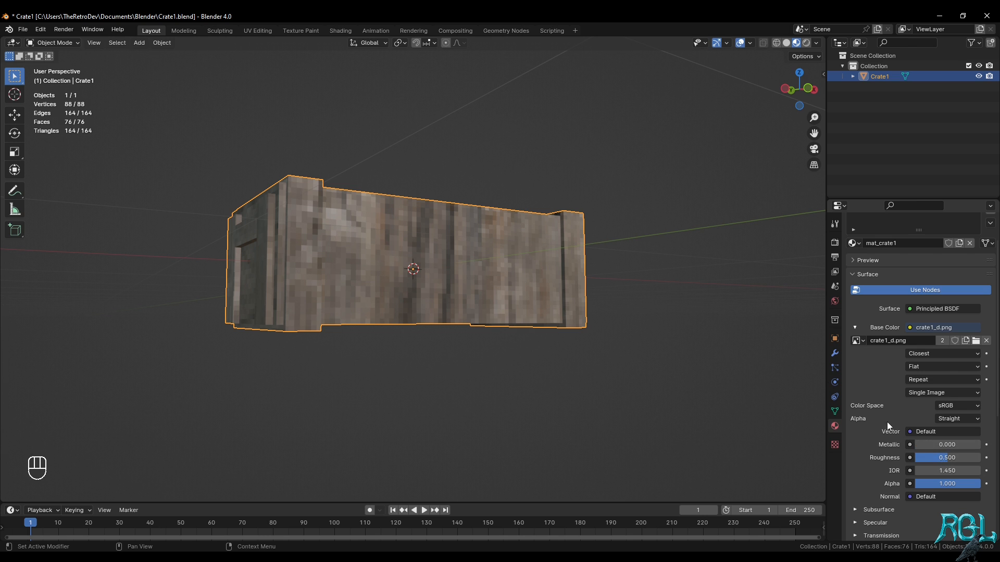
middle_click_drag(581, 189, 573, 239)
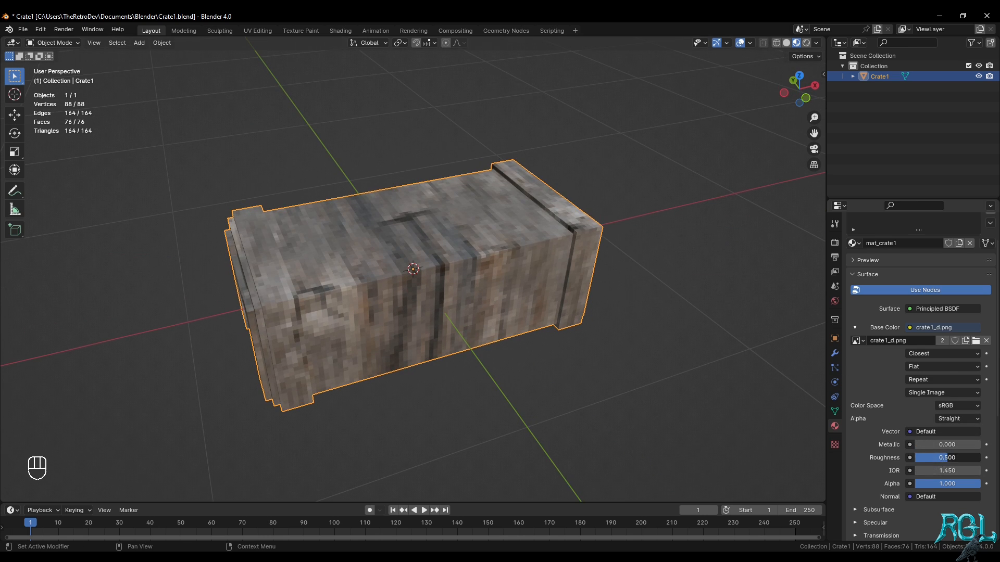
left_click_drag(934, 459, 967, 460)
scroll(884, 438, "down", 4)
left_click(878, 429)
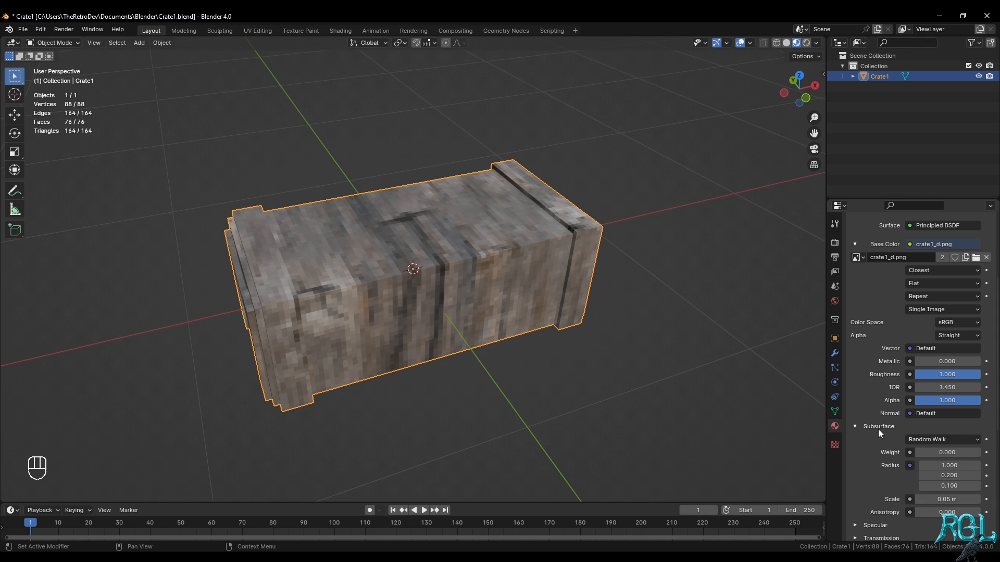
left_click(879, 429)
left_click(883, 436)
left_click_drag(941, 466, 912, 466)
left_click(881, 440)
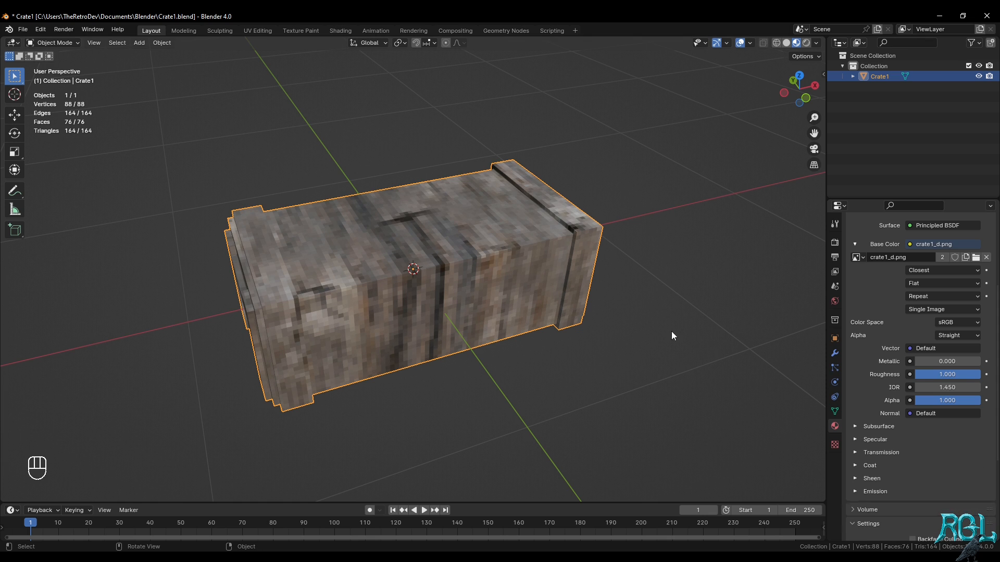
Return to the Texture Paint workspace and inspect the wood grain direction on the crate and across its UV layout
mouse_move(671, 333)
middle_mouse_down()
mouse_move(452, 273)
mouse_move(430, 303)
mouse_move(579, 263)
mouse_move(554, 255)
mouse_move(530, 279)
mouse_move(485, 245)
middle_mouse_up()
left_click(344, 31)
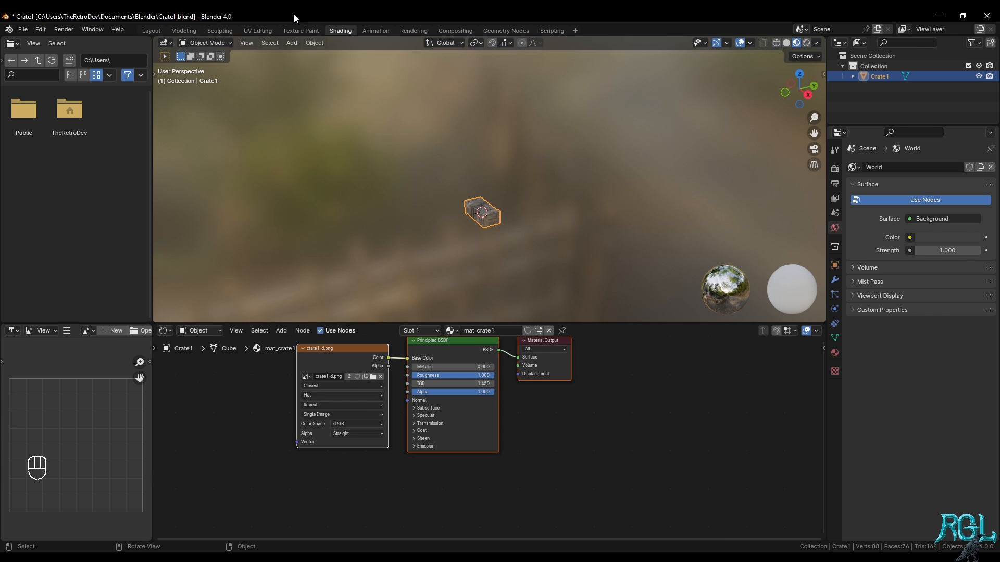
left_click(301, 30)
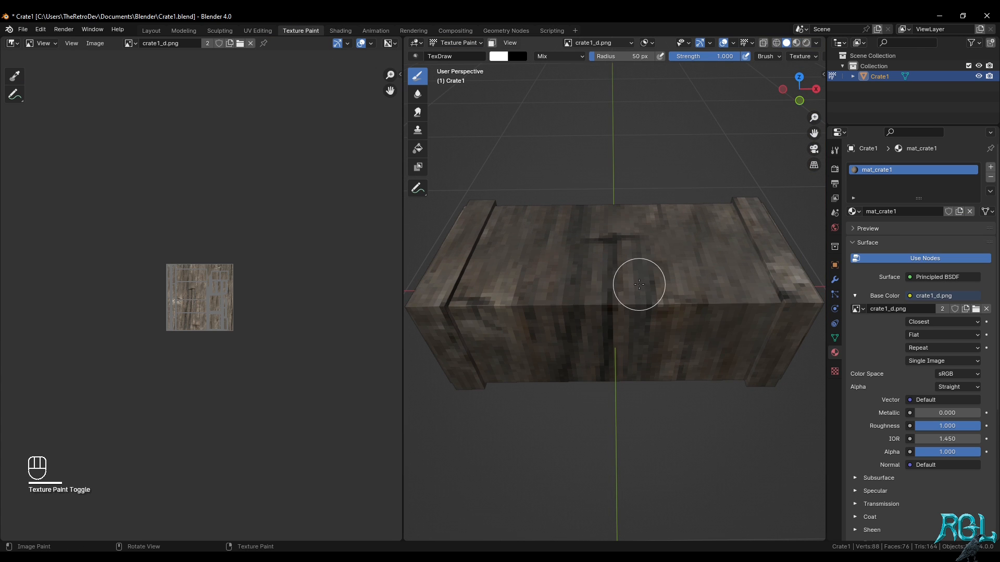
left_click(641, 329)
mouse_move(644, 326)
middle_mouse_down()
mouse_move(632, 319)
mouse_move(682, 304)
mouse_move(666, 333)
mouse_move(662, 280)
mouse_move(703, 293)
mouse_move(555, 287)
mouse_move(522, 274)
mouse_move(640, 311)
mouse_move(625, 309)
mouse_move(612, 306)
mouse_move(645, 306)
mouse_move(535, 268)
middle_mouse_up()
key("z")
left_click(681, 282)
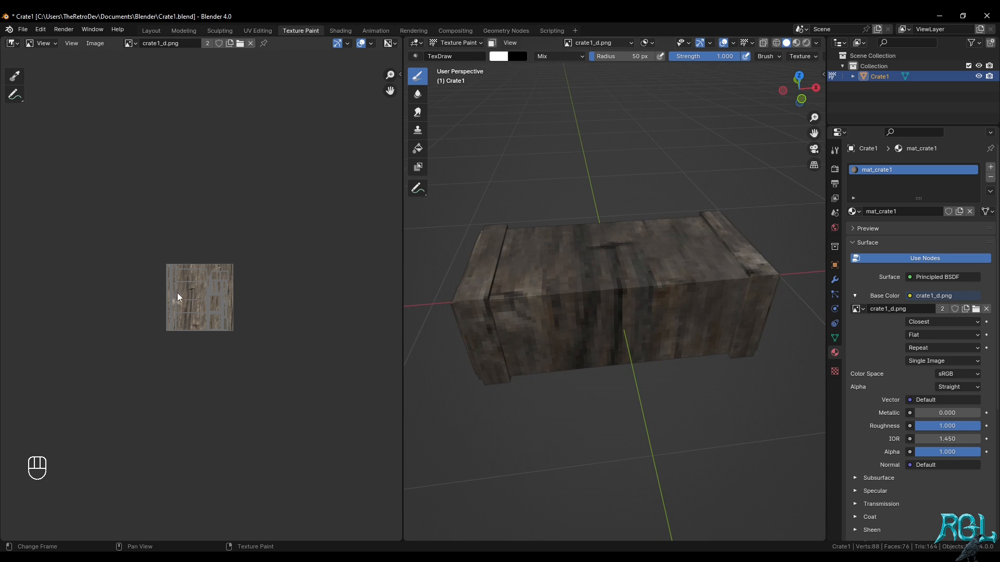
scroll(198, 297, "up", 7)
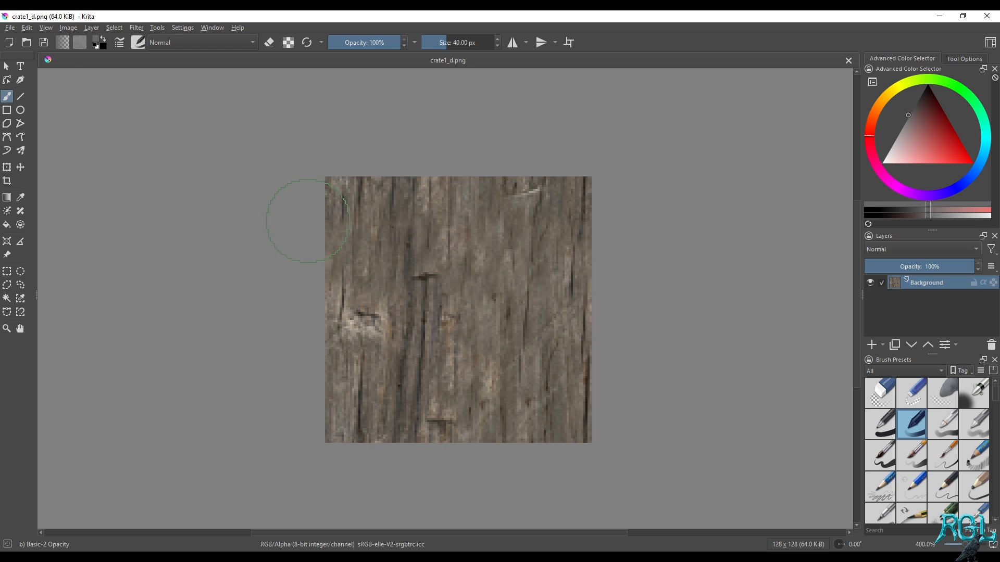
Switch to Krita, rotate the wood image 90° clockwise and save it over crate1_d.png
left_click(69, 28)
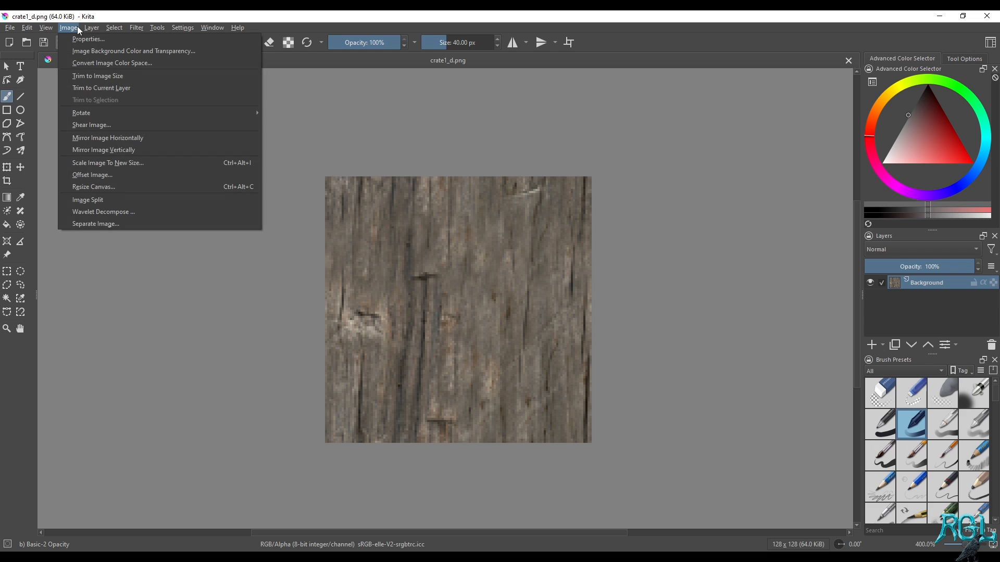
mouse_move(92, 28)
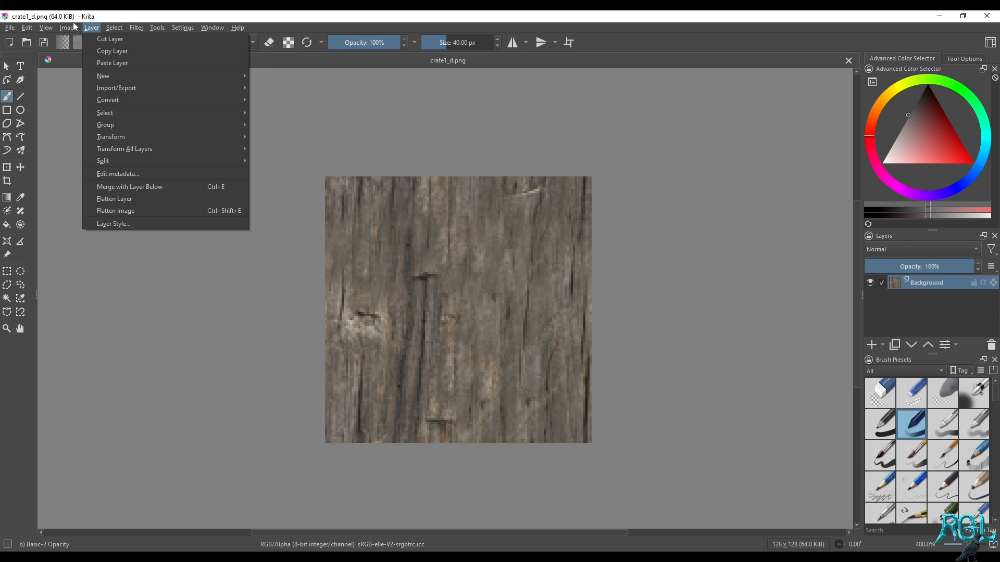
mouse_move(136, 117)
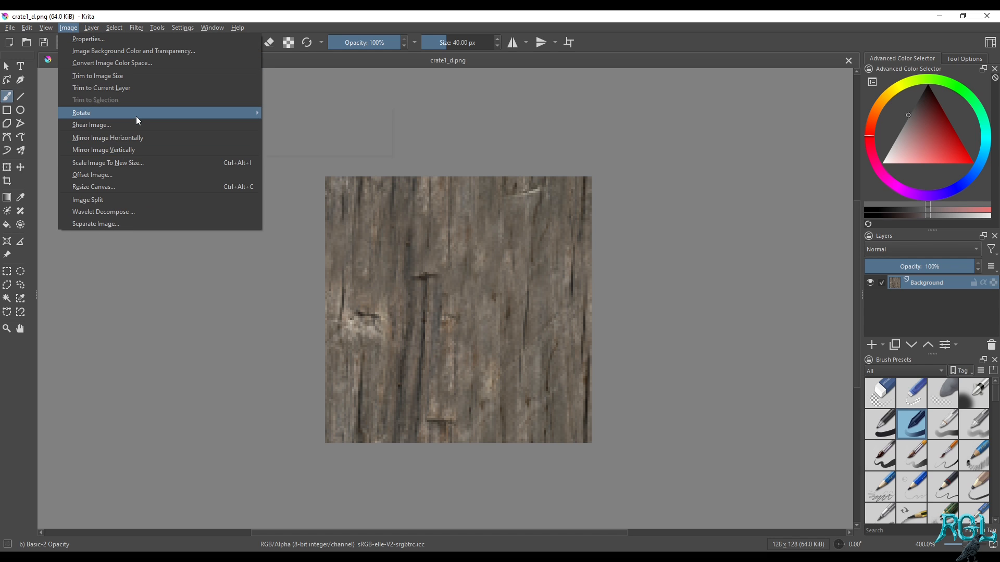
left_click(311, 126)
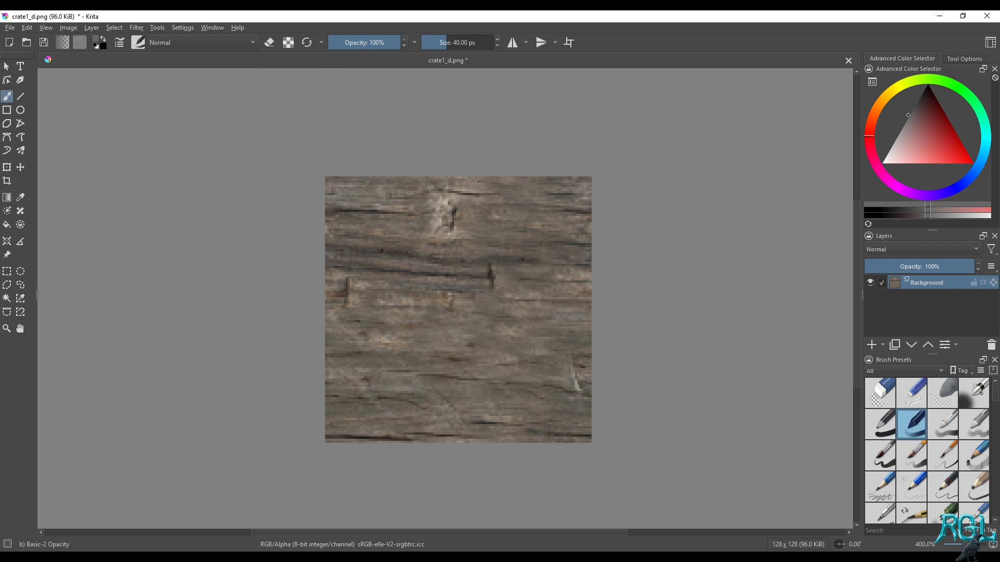
key("ctrl+s")
left_click(550, 394)
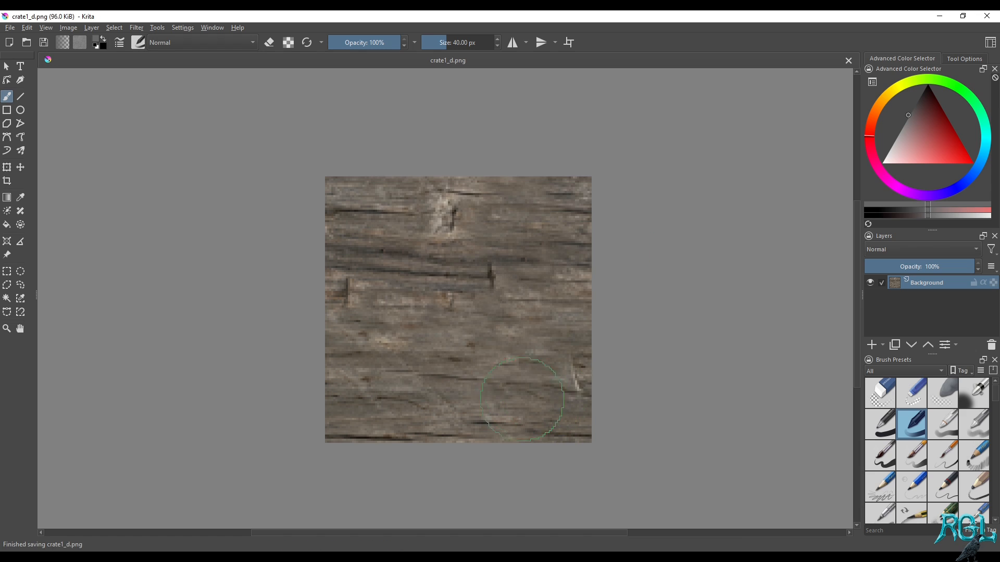
Switch back to Blender and reload crate1_d.png in the image editor
key("alt+Tab")
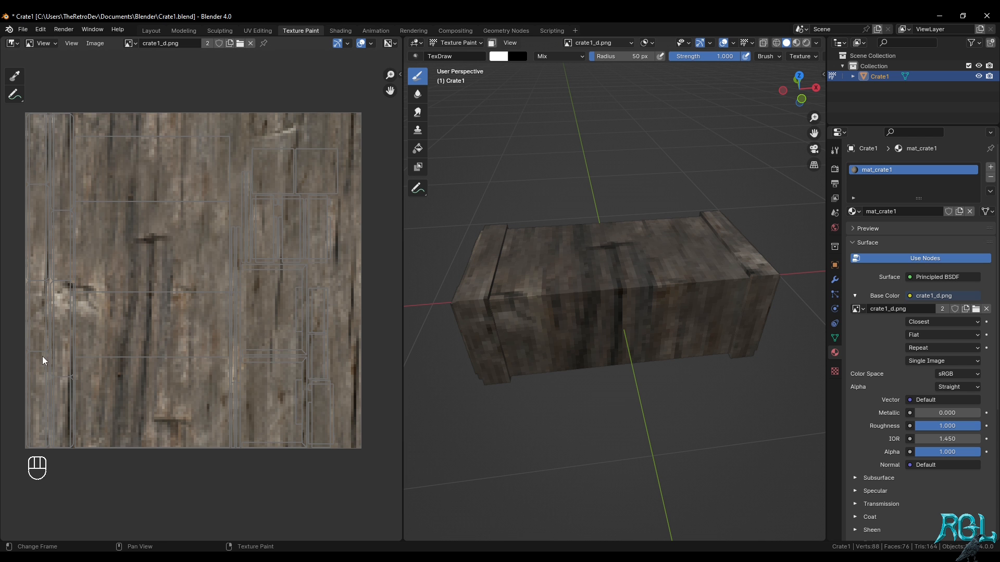
middle_click_drag(185, 256, 181, 283)
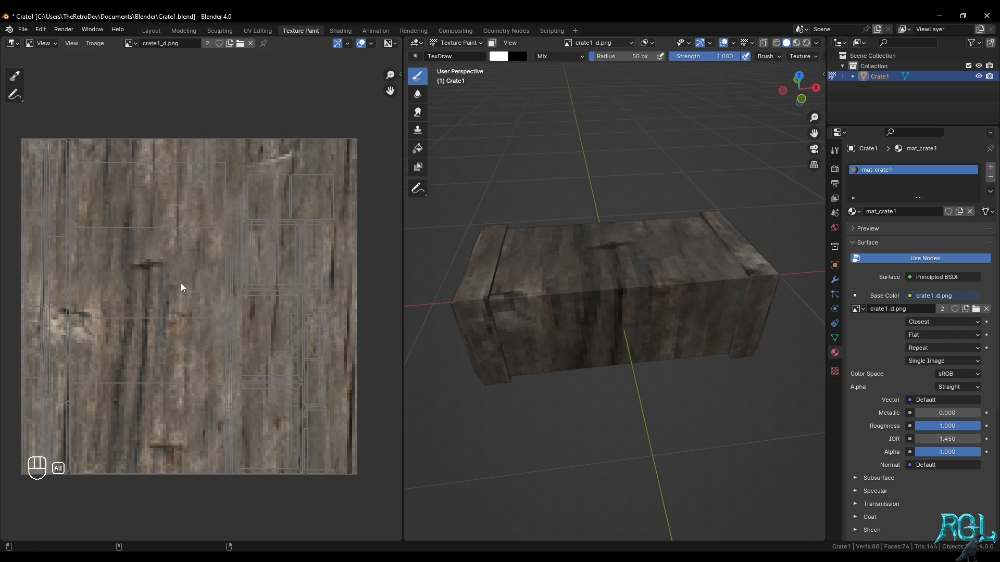
left_click(101, 43)
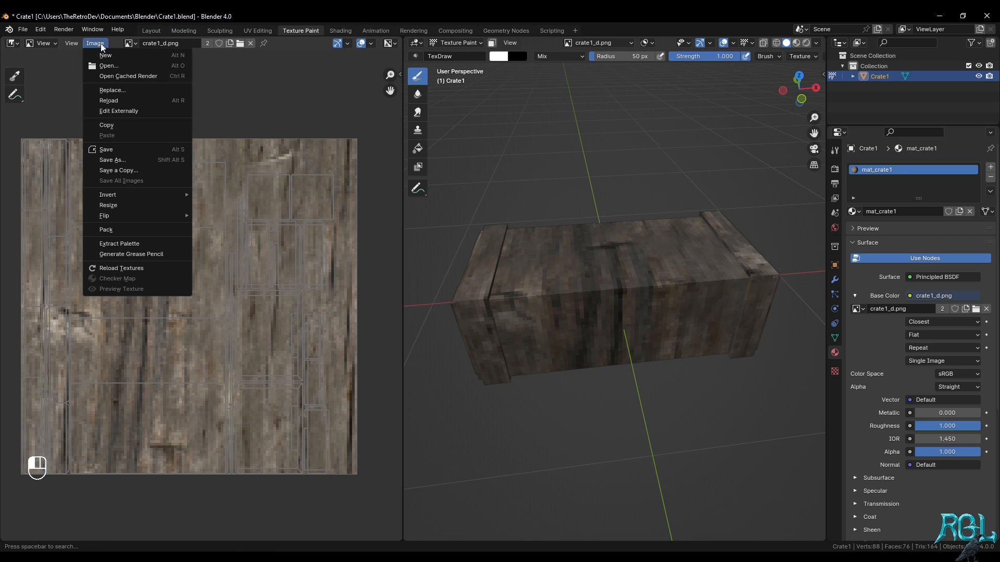
left_click(160, 267)
Examine the rotated wood grain on all sides of the crate in different shading modes
middle_click_drag(619, 222, 679, 297)
mouse_move(609, 310)
middle_mouse_down()
mouse_move(680, 242)
mouse_move(661, 292)
mouse_move(636, 255)
mouse_move(665, 212)
mouse_move(631, 229)
mouse_move(632, 250)
mouse_move(667, 248)
middle_mouse_up()
key("z")
left_click(671, 314)
mouse_move(672, 314)
middle_mouse_down()
mouse_move(627, 283)
mouse_move(690, 290)
mouse_move(615, 281)
mouse_move(726, 267)
middle_mouse_up()
key("z")
left_click(776, 274)
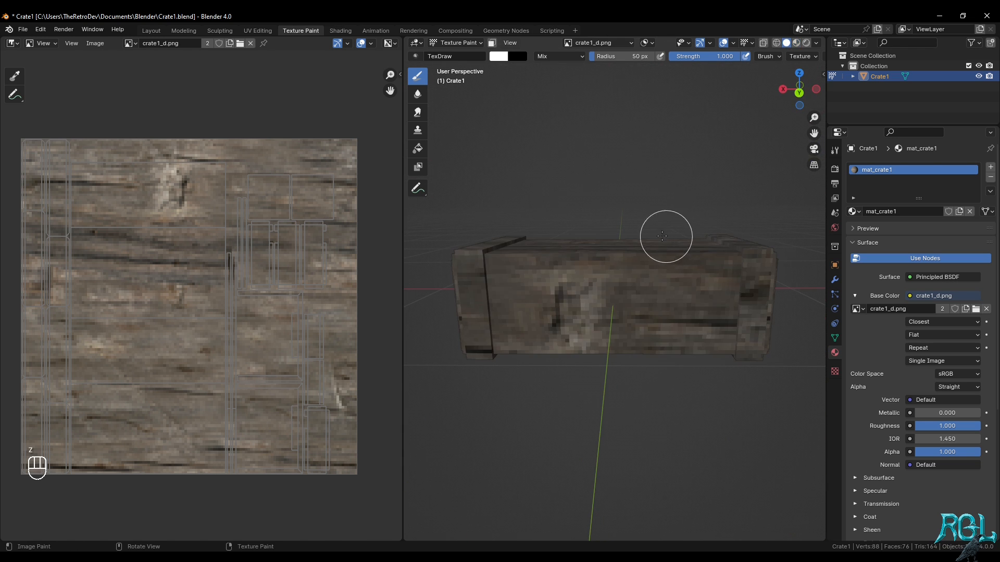
middle_click_drag(665, 232, 705, 261)
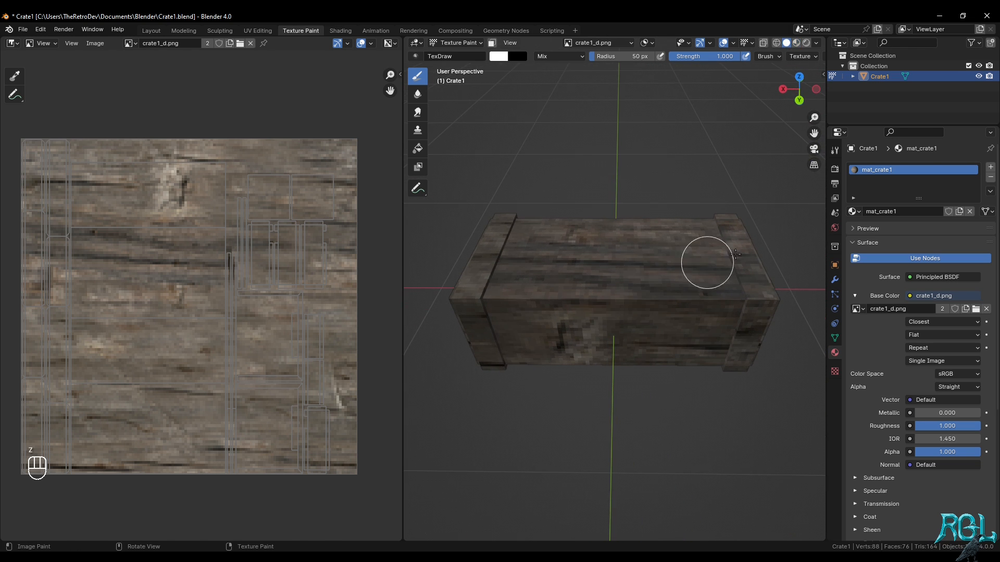
Try a white stroke on the crate's top with the draw brush radius at 20 px, and undo it
left_click(835, 151)
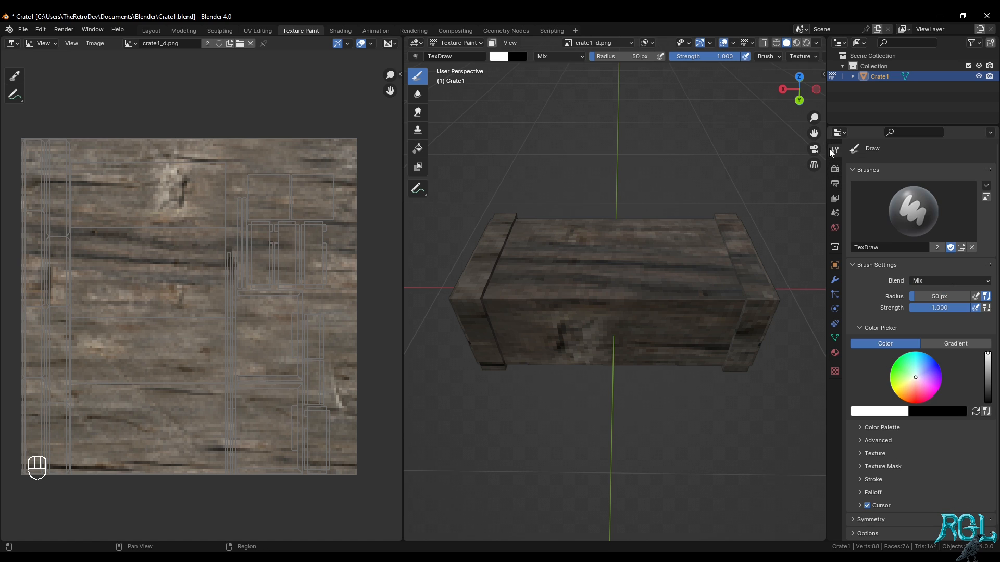
left_click(945, 297)
left_click_drag(524, 280, 617, 276)
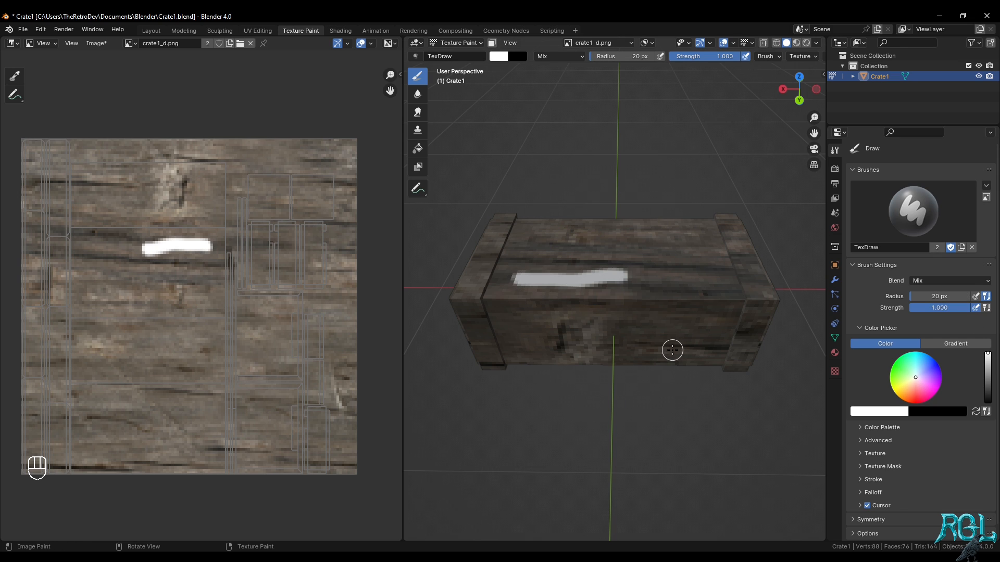
key("ctrl+z")
Set the draw brush radius to 10 px, test it with a stroke across the crate's top, and undo the stroke
left_click(941, 299)
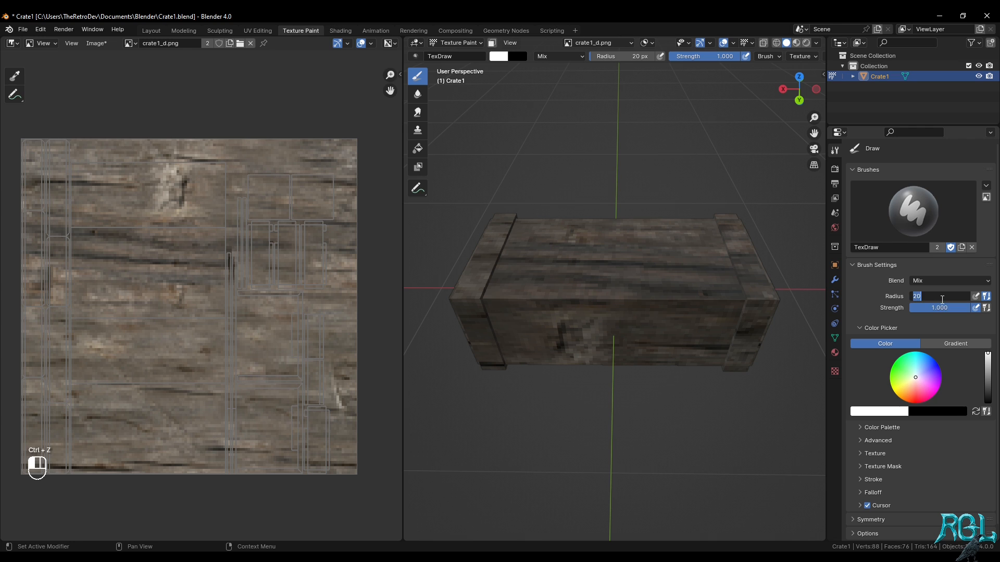
key("Return")
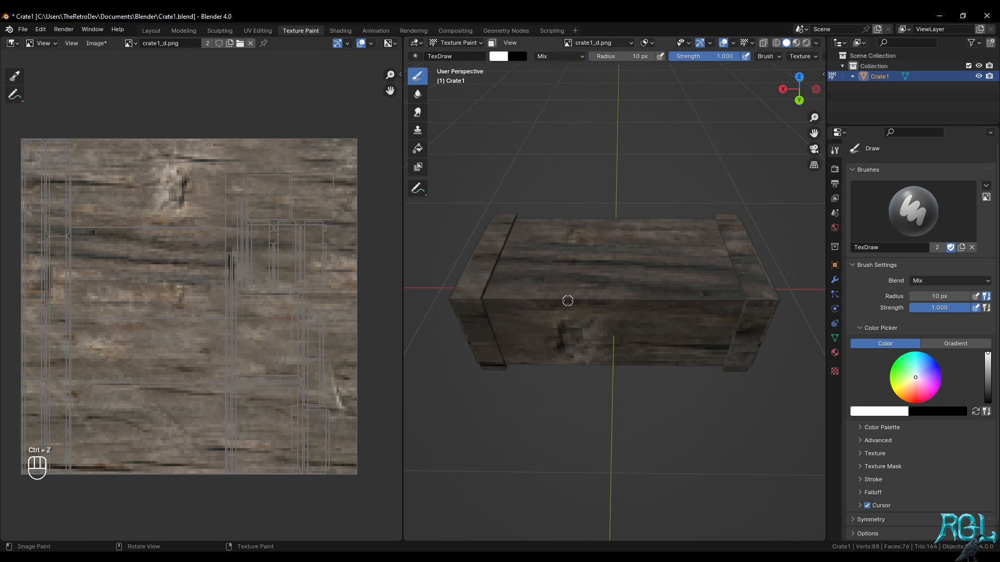
left_click_drag(522, 276, 676, 273)
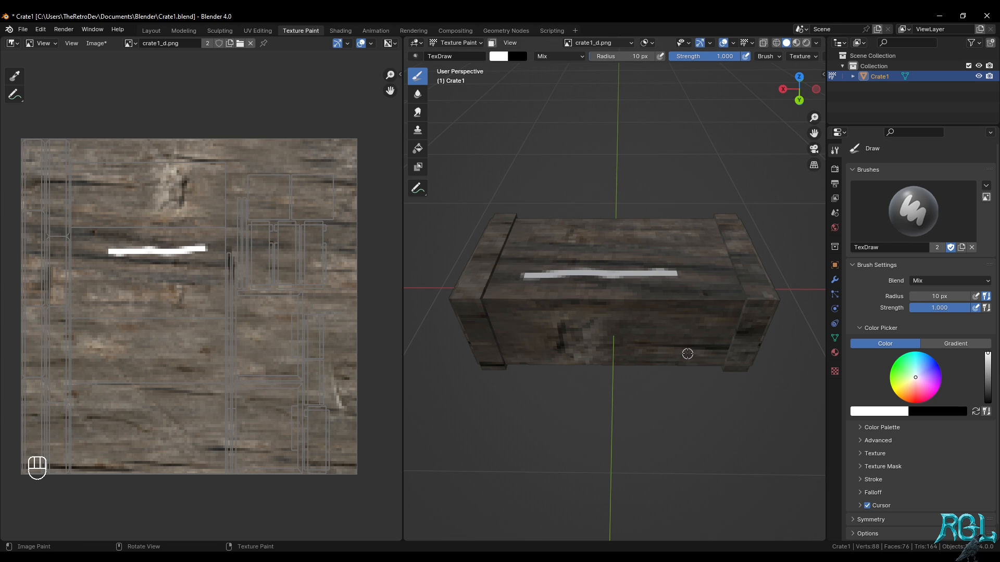
key("ctrl+z")
Set the draw brush's blend mode to Multiply
key("KP_7")
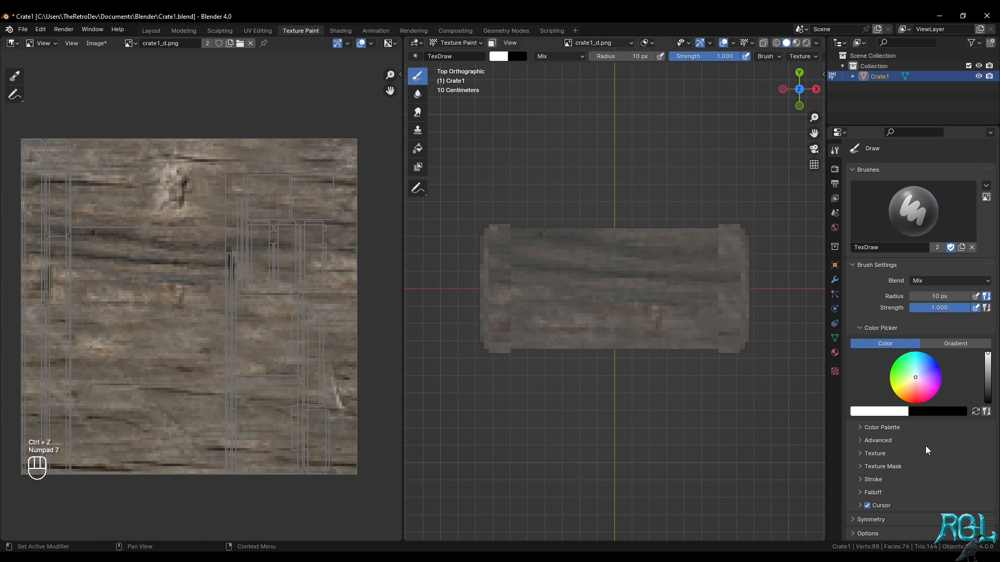
scroll(926, 446, "down", 1)
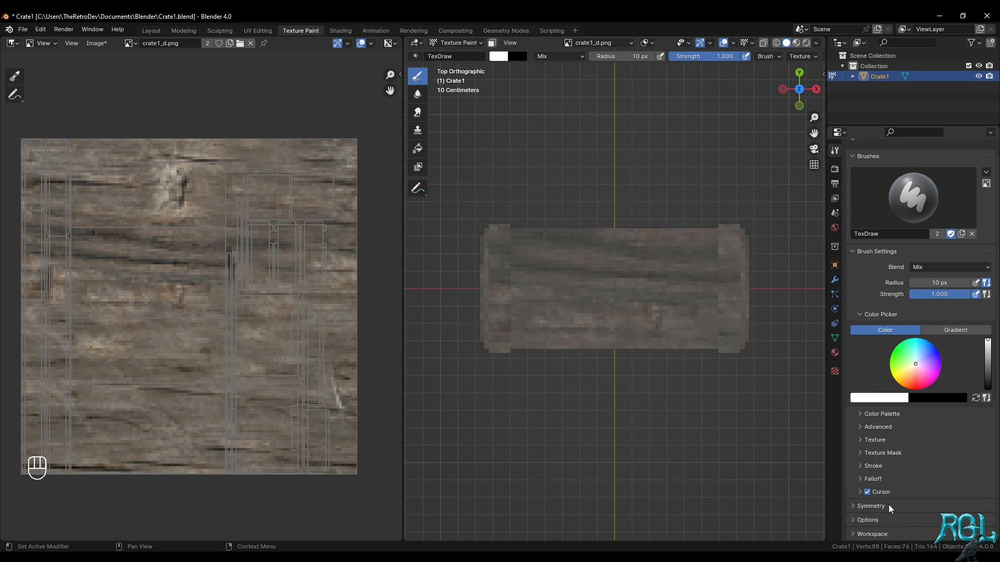
left_click(933, 268)
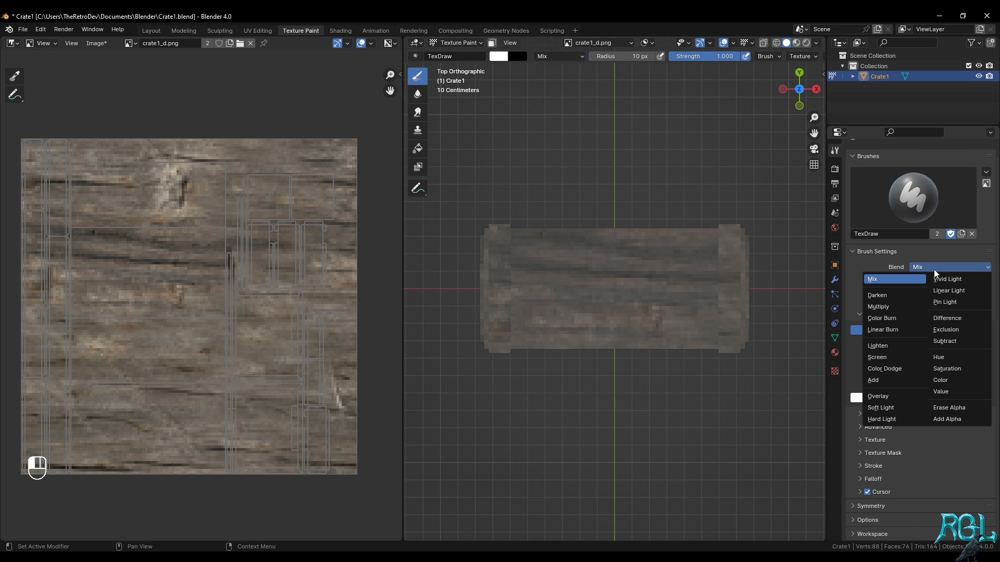
left_click(895, 310)
left_click_drag(485, 315, 517, 315)
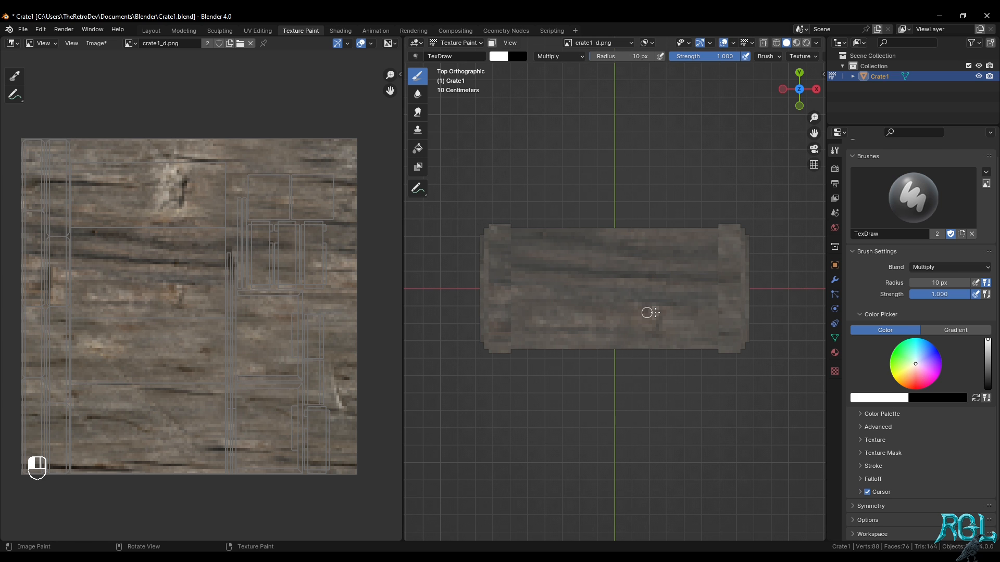
left_click_drag(655, 313, 679, 397)
middle_click_drag(672, 360, 667, 293)
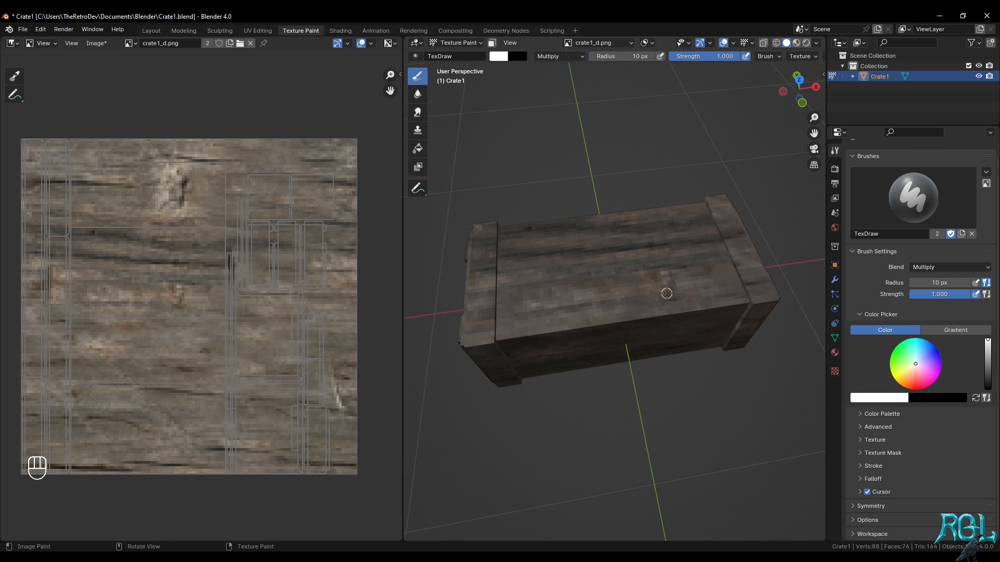
Add a new colour palette to the brush and darken its white colour to a mid grey
key("ctrl")
left_click_drag(987, 367, 987, 343)
left_click(902, 416)
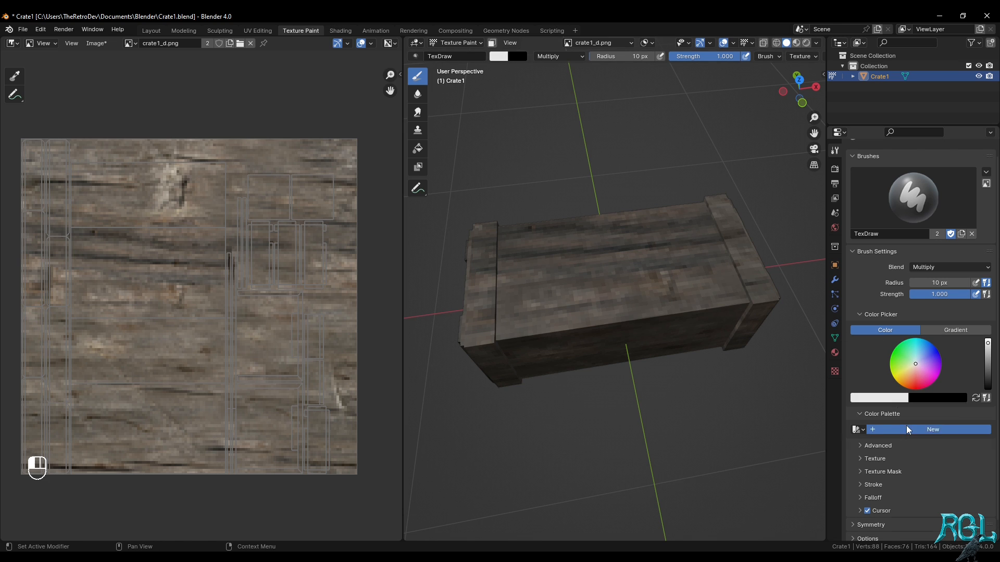
left_click(906, 426)
left_click_drag(987, 343, 988, 362)
Test a grey stroke on the crate's top, switch the viewport to Material Preview shading, and undo the stroke
left_click_drag(557, 301, 677, 267)
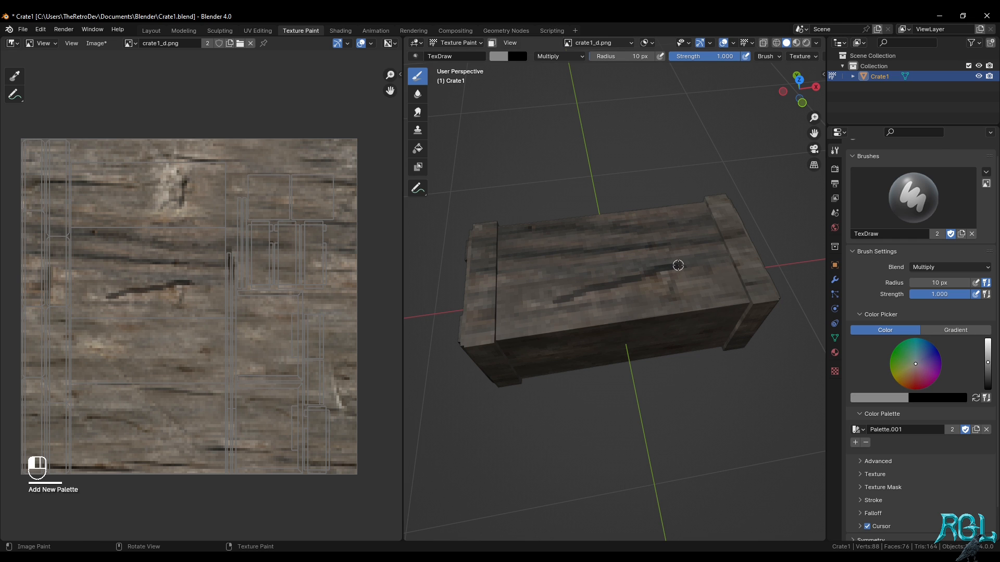
scroll(659, 338, "up", 4)
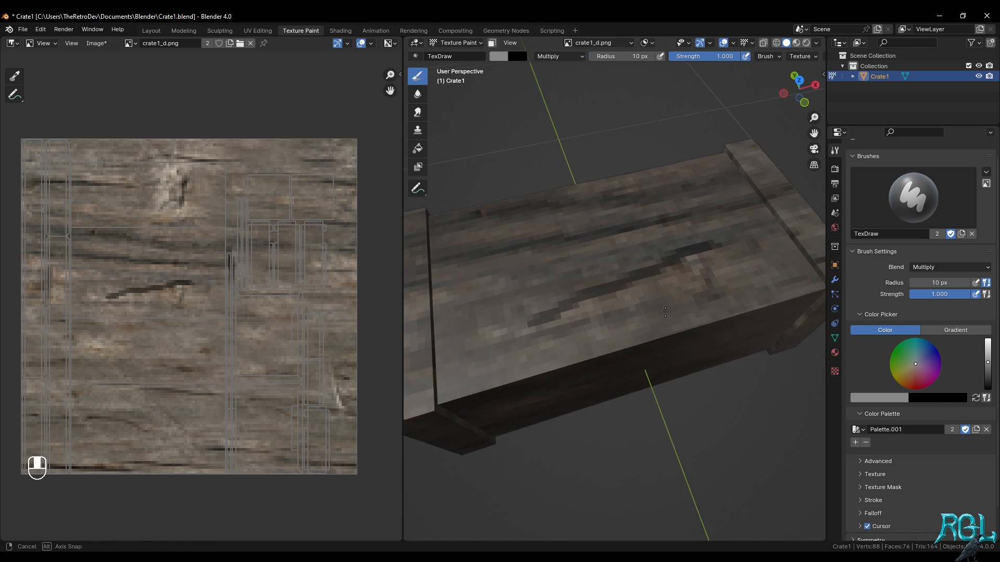
key("z")
left_click(664, 360)
middle_click_drag(657, 303, 615, 327)
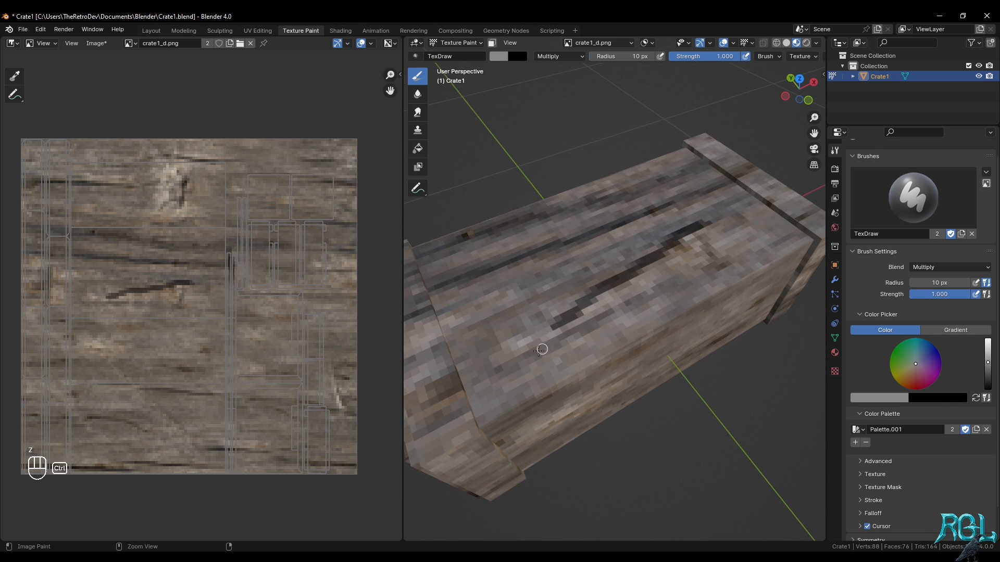
key("ctrl+z")
Try freehand lines along the crate's top with the current and a darker grey, undoing each one
left_click_drag(509, 363, 735, 244)
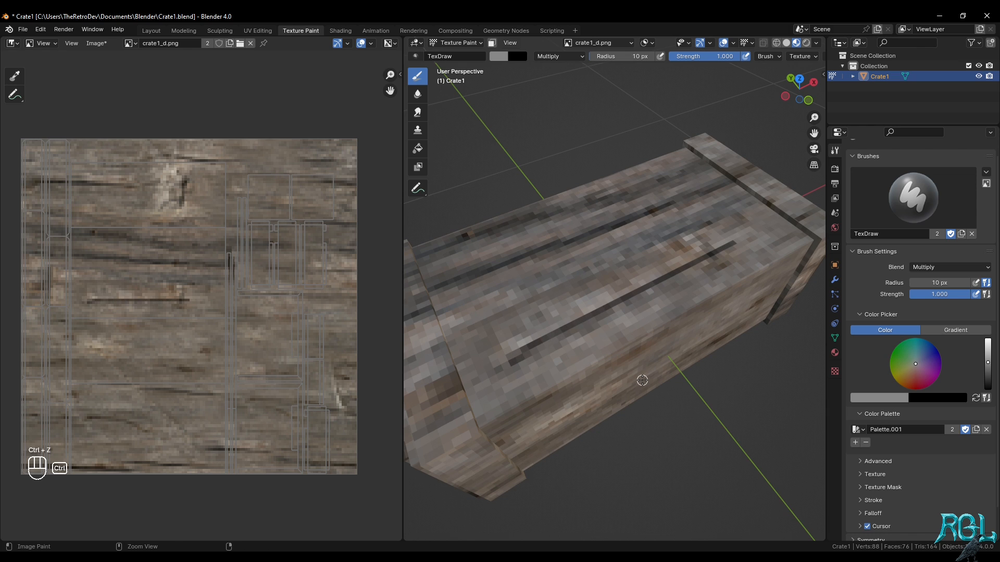
key("ctrl+z")
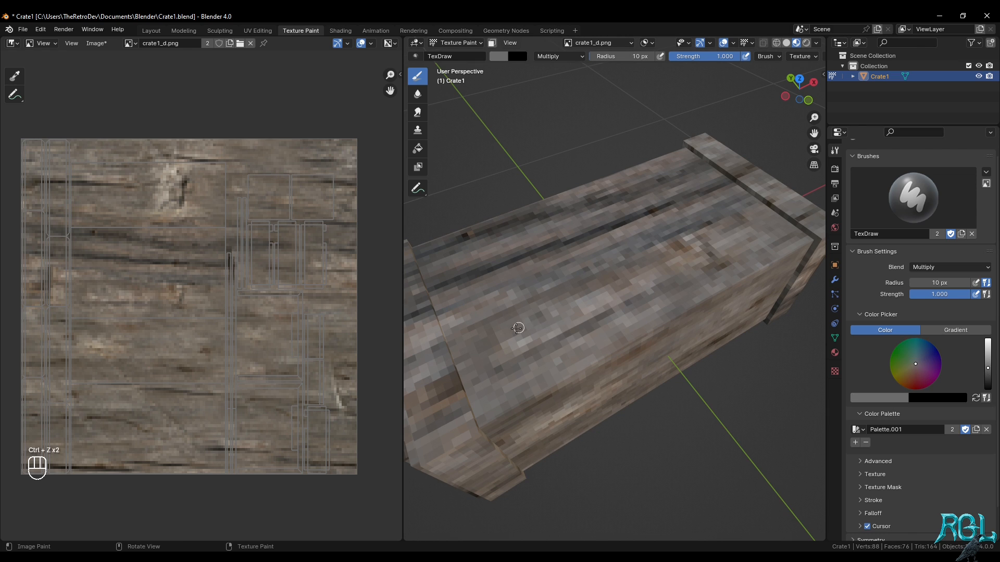
left_click_drag(454, 350, 697, 236)
key("ctrl+z")
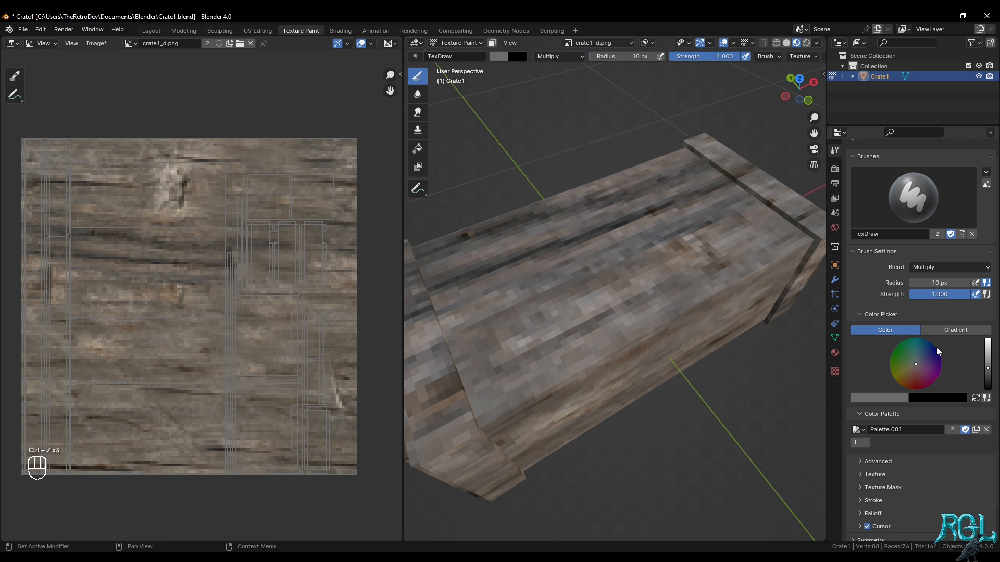
Lighten the brush grey, test it with a stroke that is undone, and add the colour to the palette
left_click(987, 357)
left_click_drag(481, 368, 693, 267)
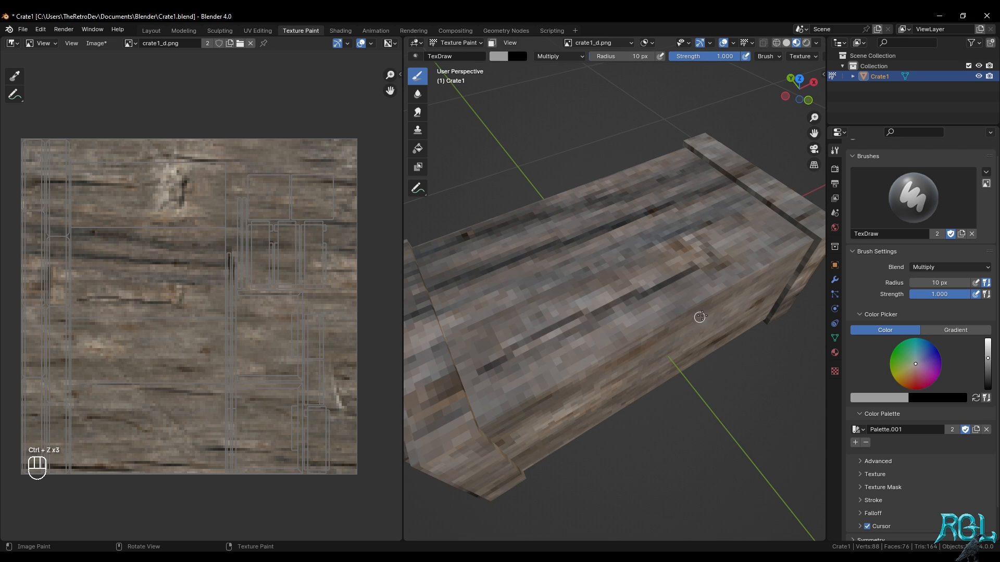
key("ctrl+z")
left_click(856, 442)
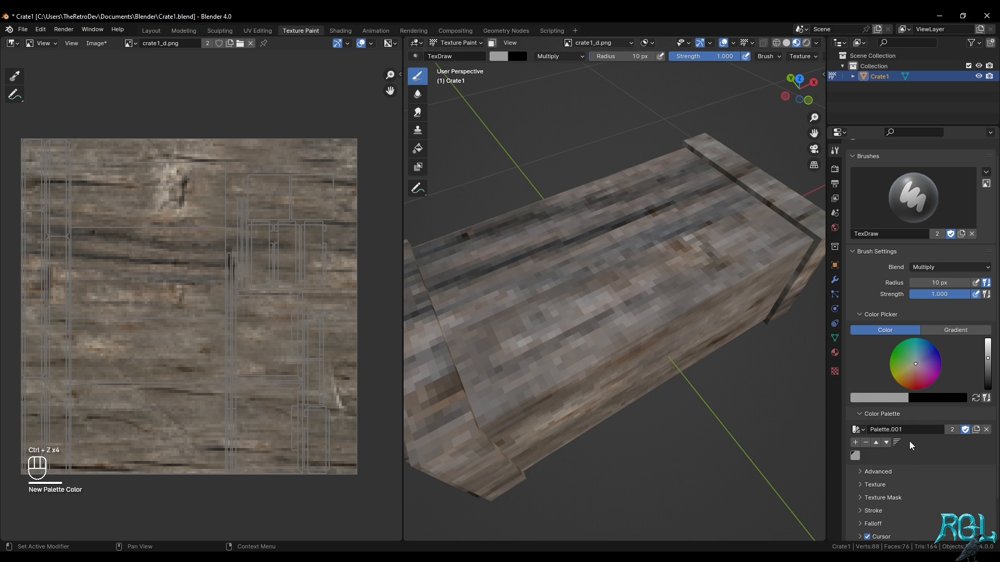
Set the draw brush's stroke method to Line
scroll(906, 444, "down", 2)
left_click(888, 470)
scroll(901, 463, "down", 2)
left_click(936, 441)
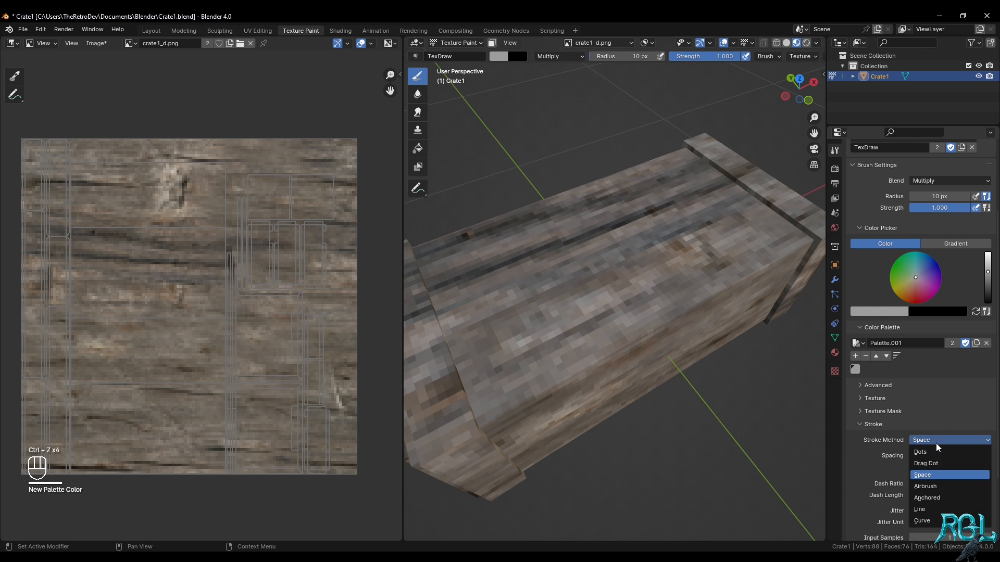
left_click(919, 509)
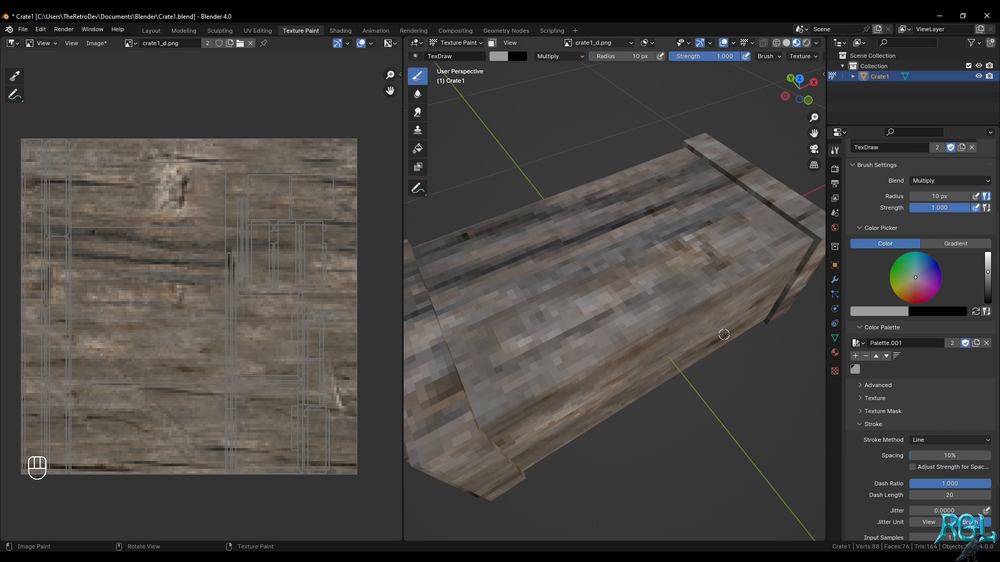
Open the crate in Edit Mode with nothing selected and switch to face selection
key("KP_7")
left_click_drag(723, 335, 645, 327)
middle_click_drag(645, 327, 682, 256)
scroll(682, 258, "down", 4)
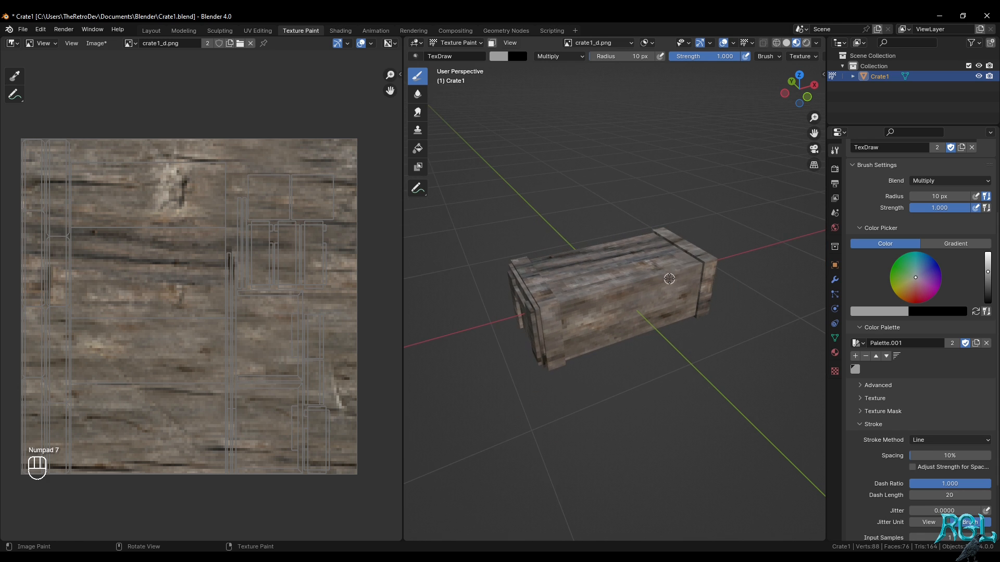
key("Tab")
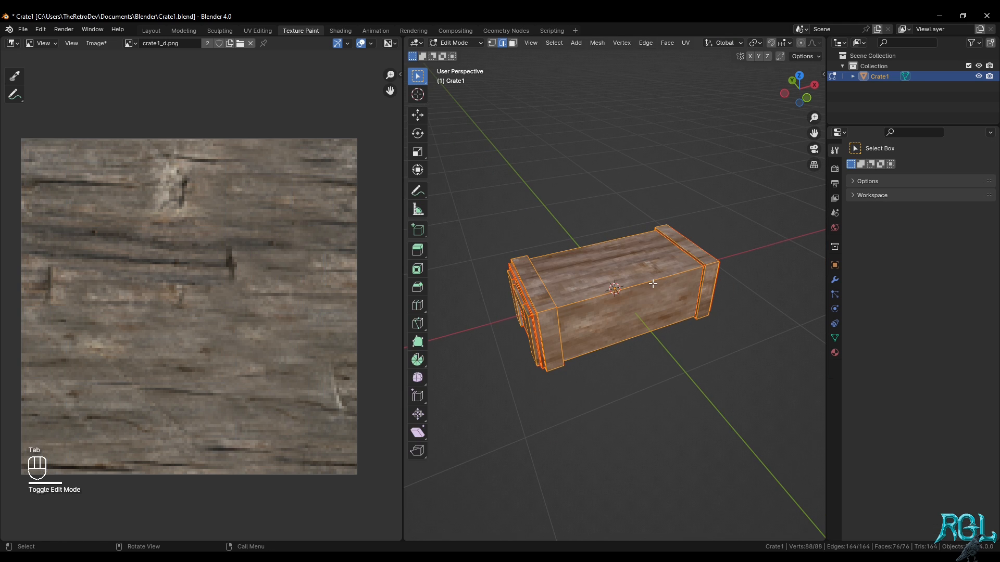
left_click(628, 267)
key("2")
key("3")
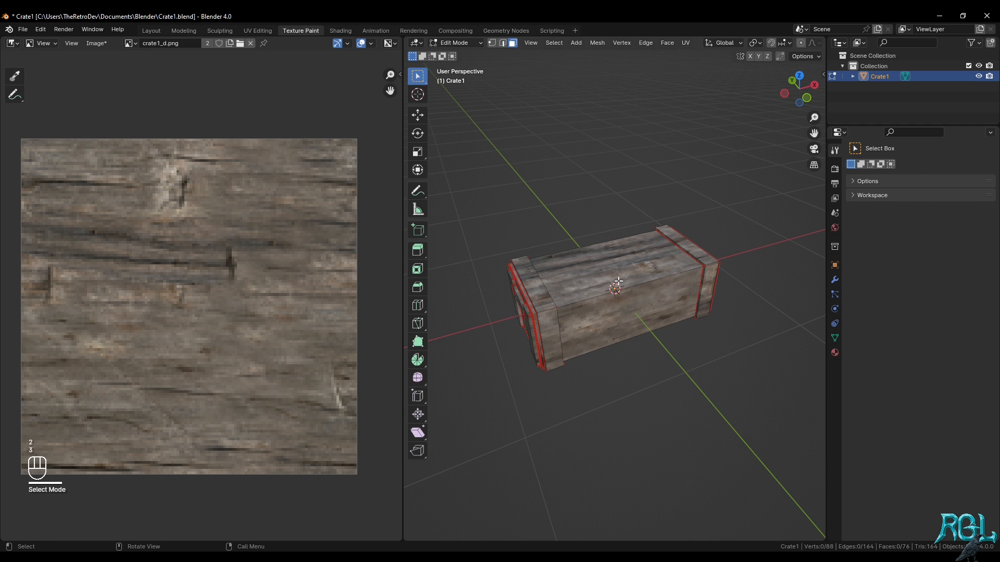
Select the four long faces of the crate's body, including the top and underside
left_click(619, 281)
left_click(630, 320, "shift")
middle_click_drag(652, 320, 634, 232)
left_click(650, 328, "shift")
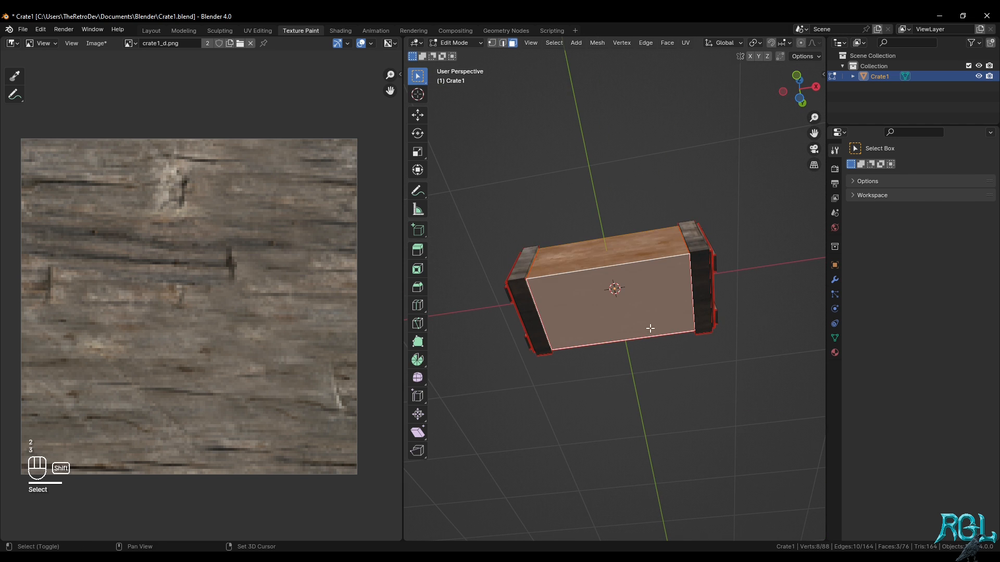
middle_click_drag(650, 329, 448, 382)
left_click(586, 263, "shift")
middle_click_drag(586, 263, 684, 322)
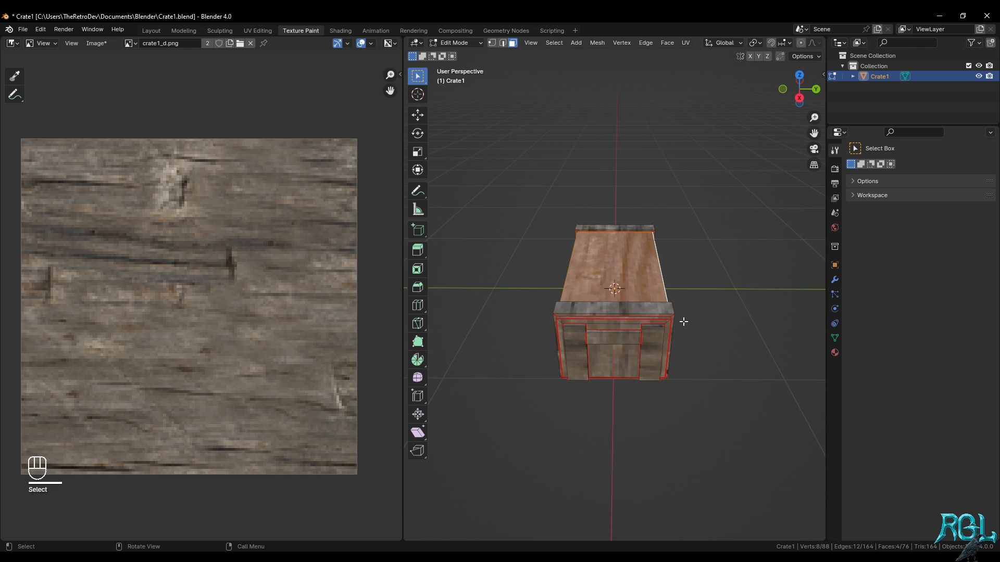
Add the four thin faces around the inset panel at one end of the crate to the selection
scroll(647, 323, "up", 4)
middle_click_drag(578, 354, 711, 414)
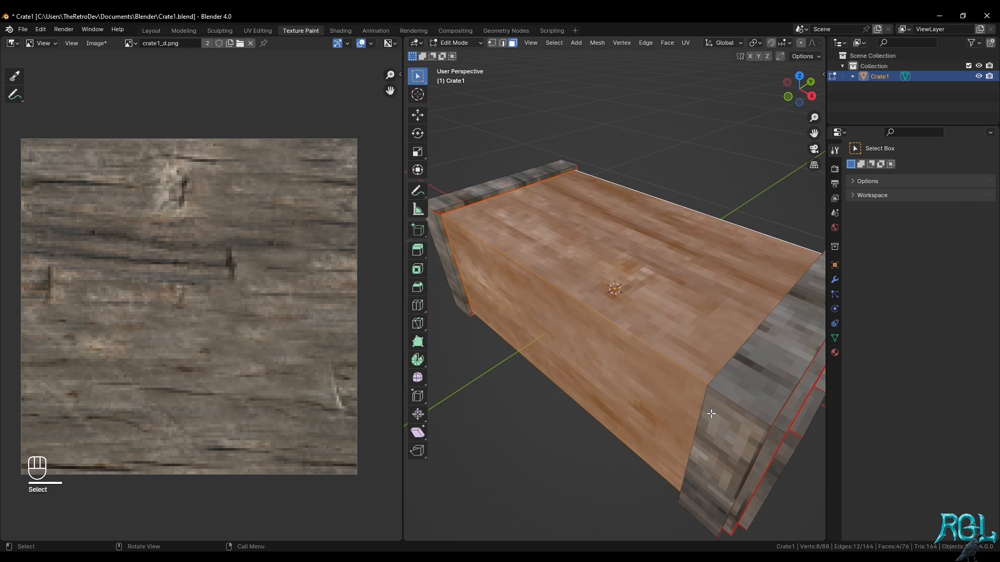
left_click(788, 418, "shift")
left_click(764, 459, "shift")
middle_click_drag(764, 459, 685, 375)
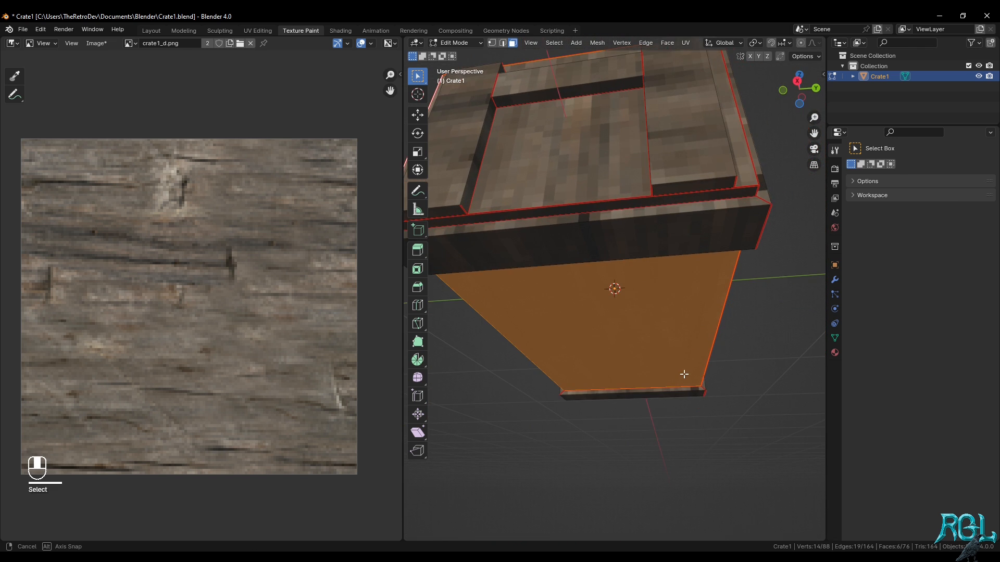
left_click(588, 206, "shift")
middle_click_drag(588, 207, 542, 312)
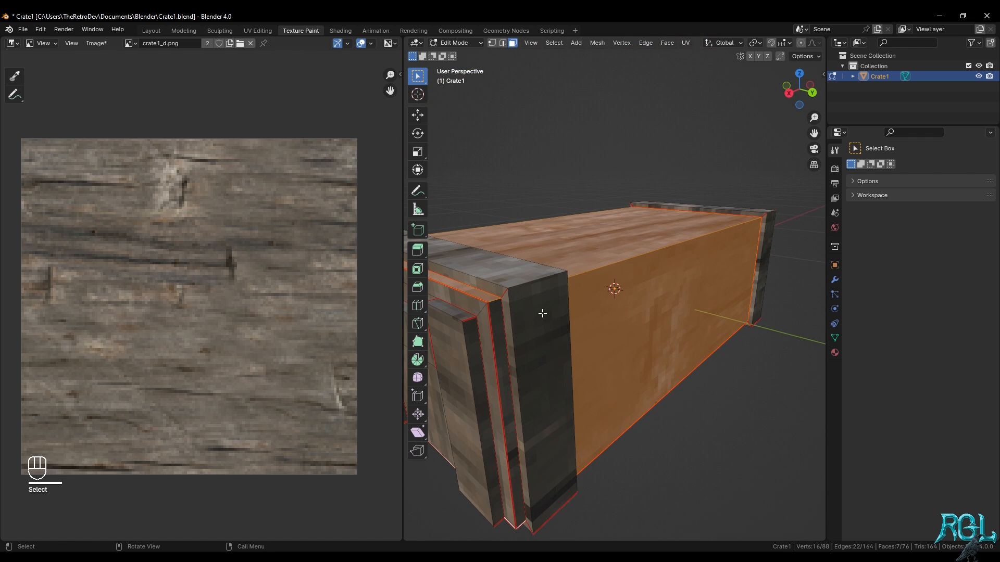
left_click(498, 334, "shift")
Extend the selection with the four thin faces around the inset panel at the crate's opposite end
middle_click_drag(656, 310, 654, 282)
left_click(705, 344, "shift")
left_click(715, 317, "shift")
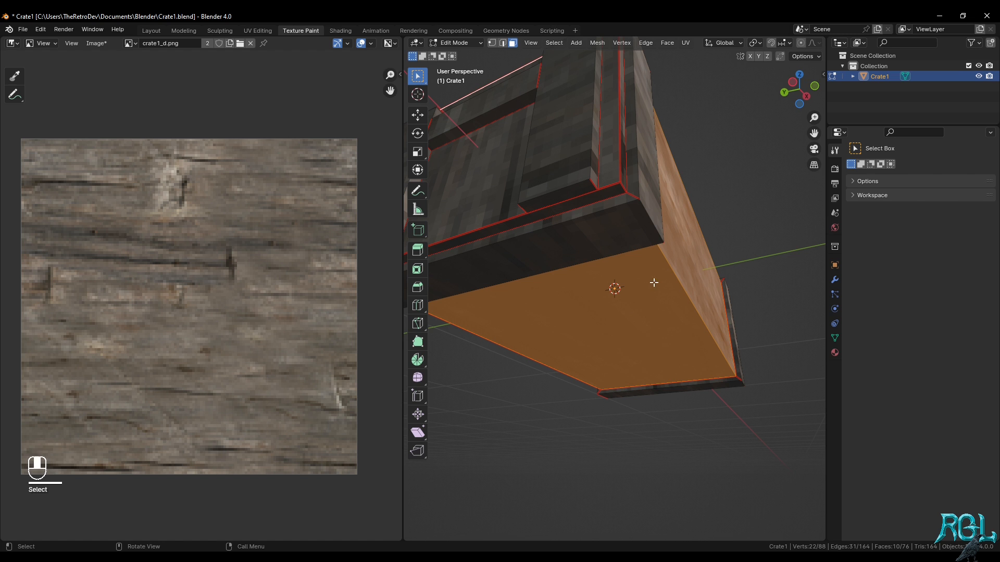
left_click(578, 203, "shift")
left_click(626, 172, "shift")
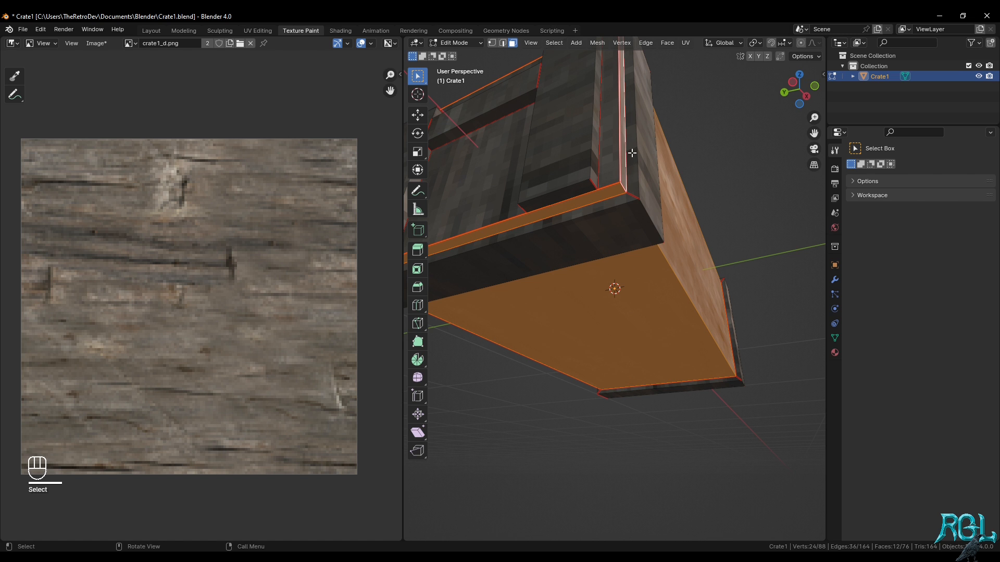
Return to Texture Paint mode and enable the paint mask so that only the selected faces can be painted
middle_click_drag(631, 151, 730, 212)
scroll(693, 240, "down", 4)
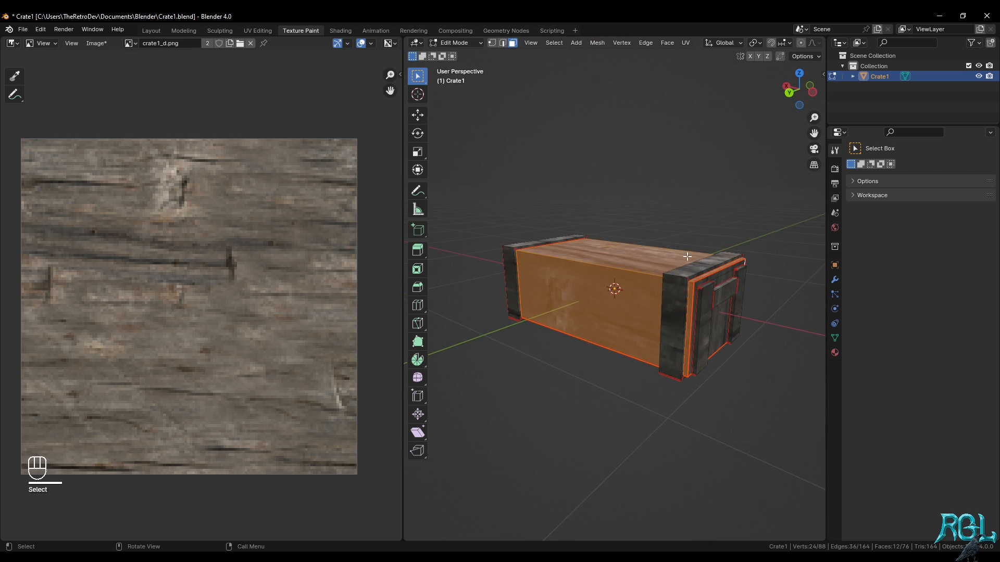
middle_click_drag(638, 273, 702, 290)
key("Tab")
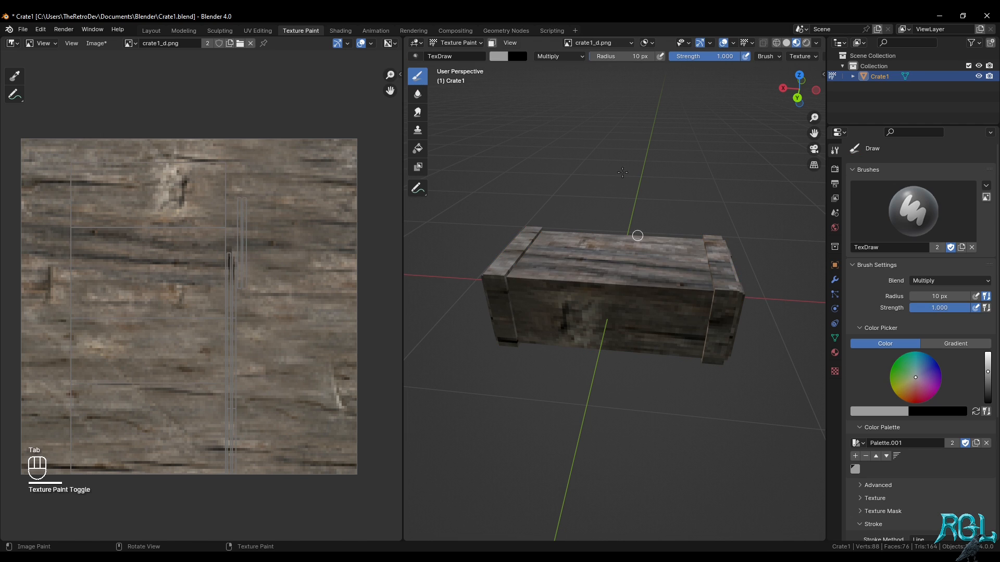
left_click(493, 43)
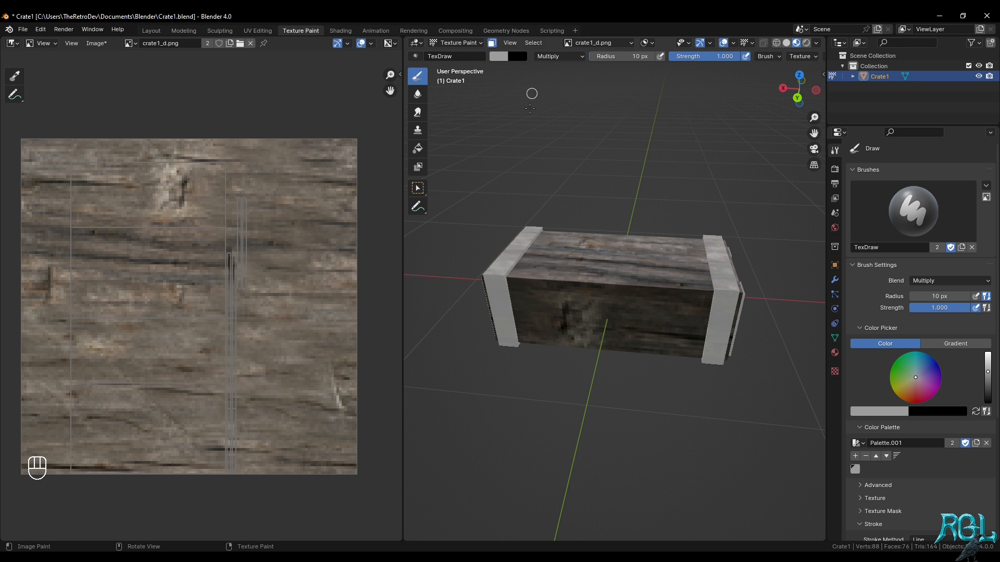
From the top view, paint a straight dark plank line along the crate's full length, about a quarter in from the back edge
middle_click_drag(584, 229, 546, 234)
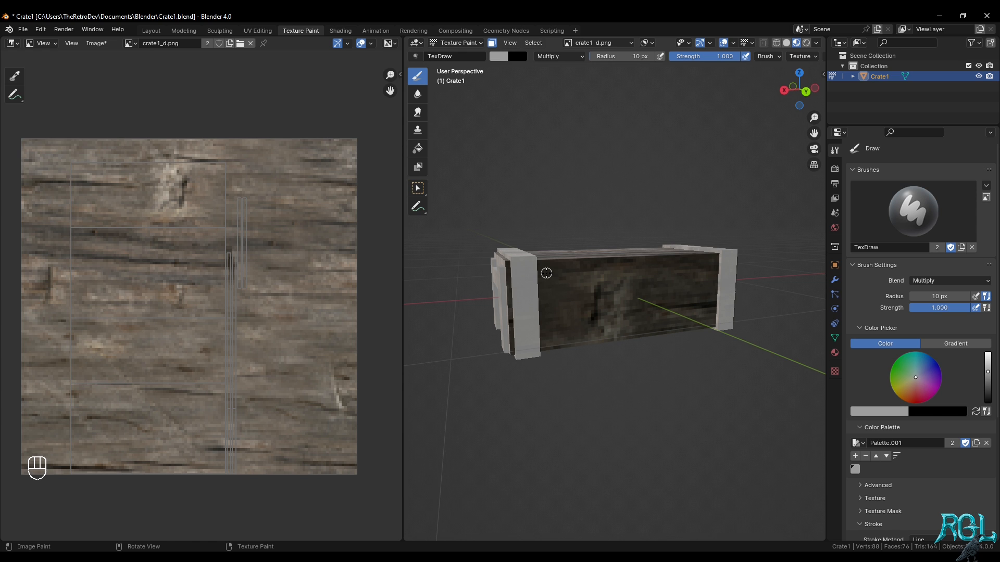
middle_click_drag(593, 281, 585, 379)
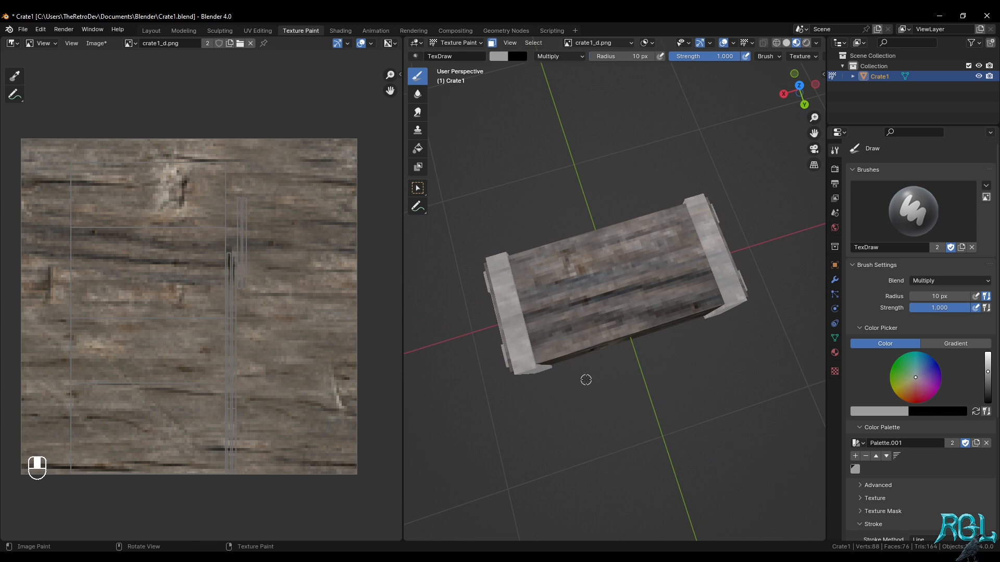
key("KP_7")
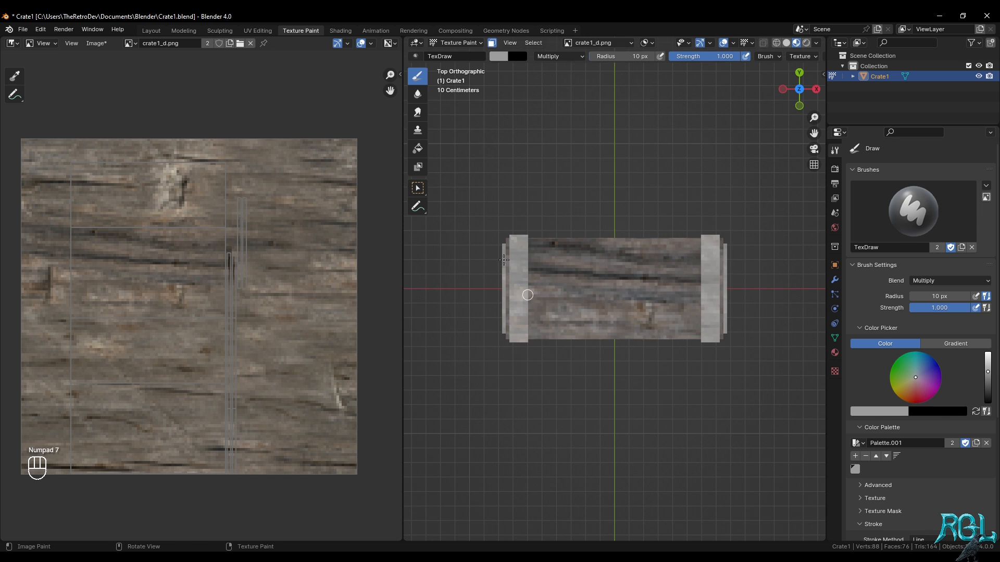
scroll(573, 289, "up", 2)
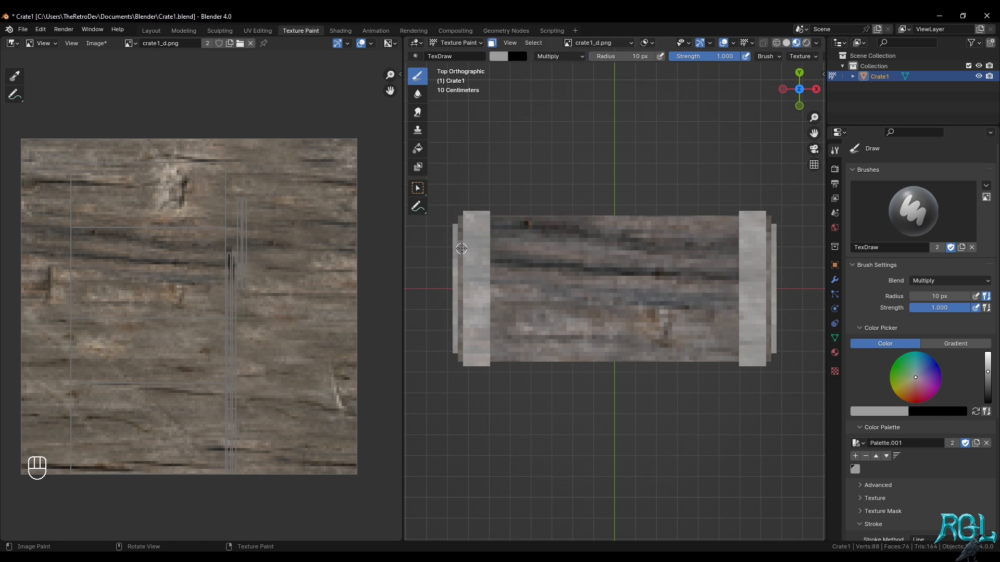
left_click_drag(460, 249, 791, 249)
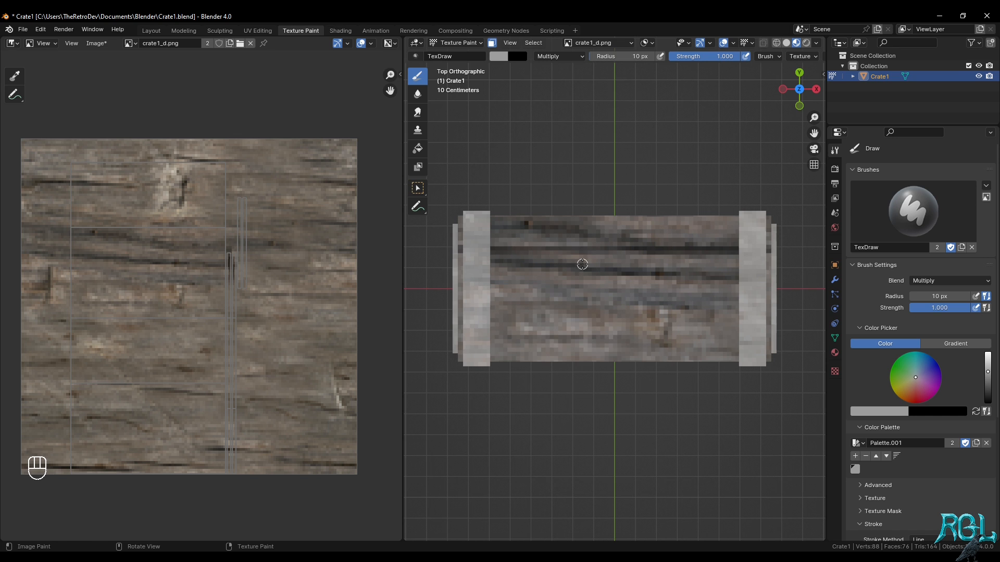
Try another straight line along the length of the crate and undo it
middle_click_drag(636, 315, 729, 310)
scroll(728, 312, "up", 5)
left_click_drag(716, 131, 726, 469)
scroll(725, 471, "down", 5)
key("ctrl+z")
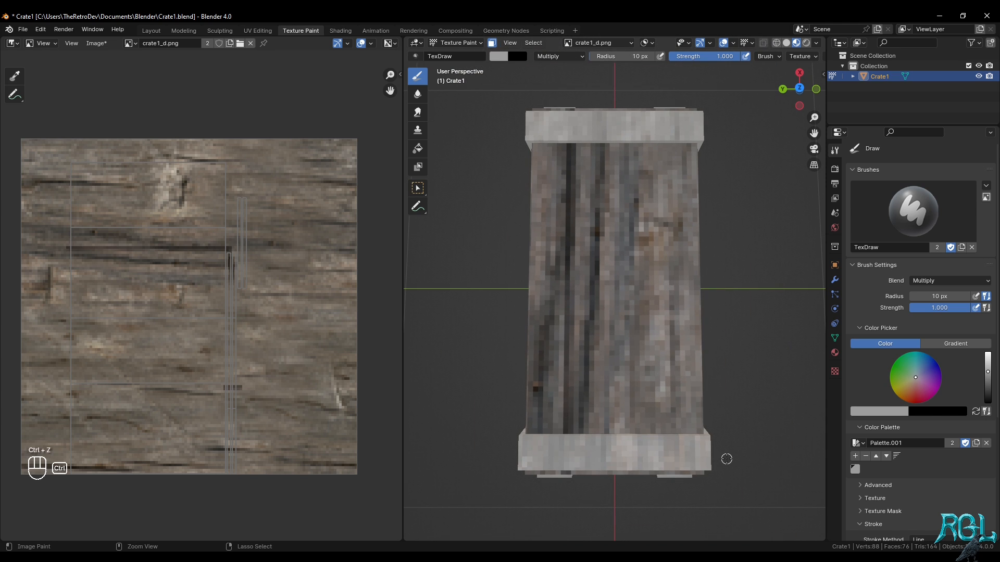
Undo the remaining painted plank line and reduce the brush radius to 5 px
key("ctrl+z")
key("KP_7")
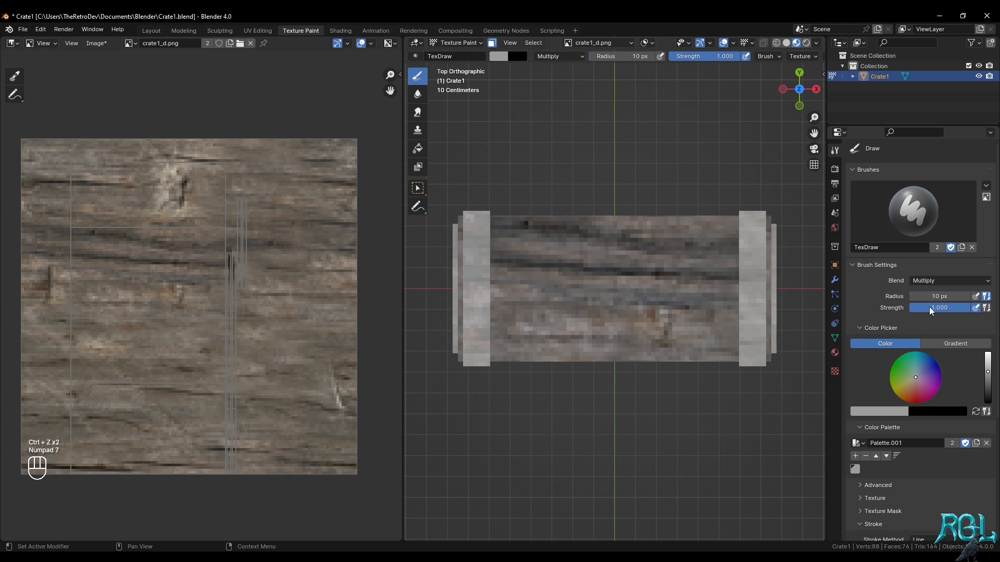
mouse_move(948, 300)
left_mouse_down()
mouse_move(934, 301)
mouse_move(948, 298)
left_mouse_up()
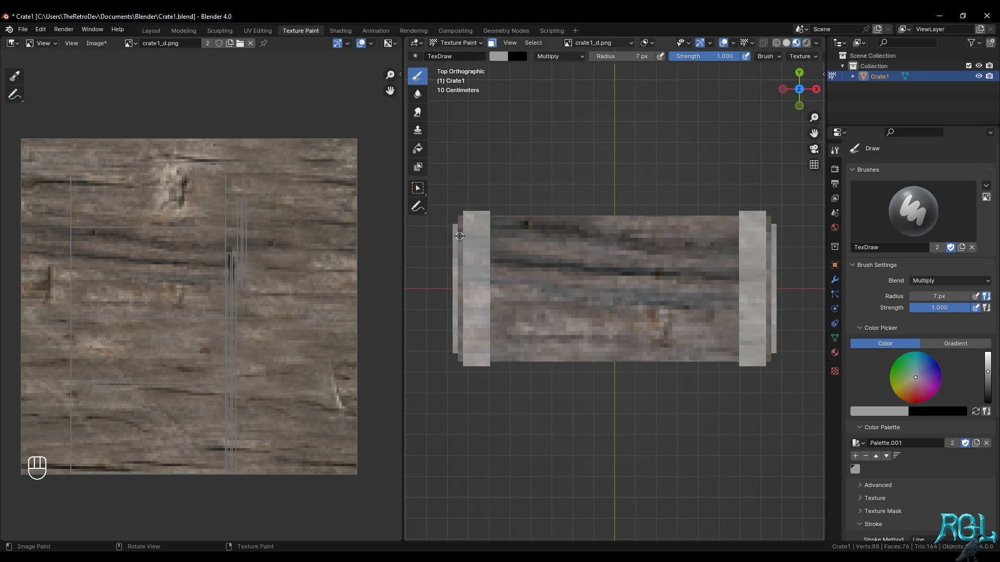
left_click(935, 296)
From the top view, paint two straight dark plank lines along the crate's length, one near the back edge and one near the middle
left_click_drag(459, 244, 789, 244)
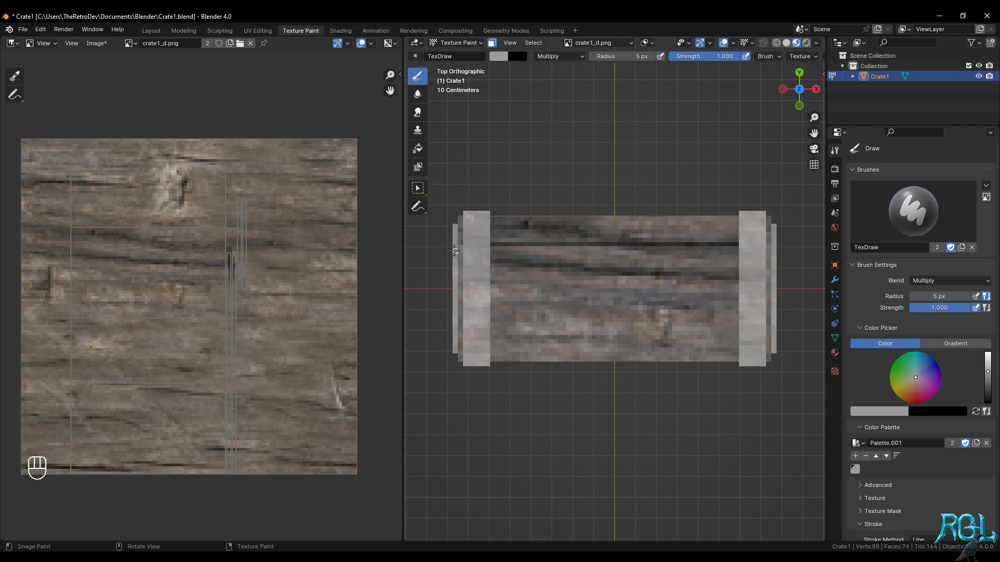
key("ctrl+z")
left_click_drag(447, 243, 821, 245)
left_click_drag(459, 280, 812, 279)
key("ctrl+z")
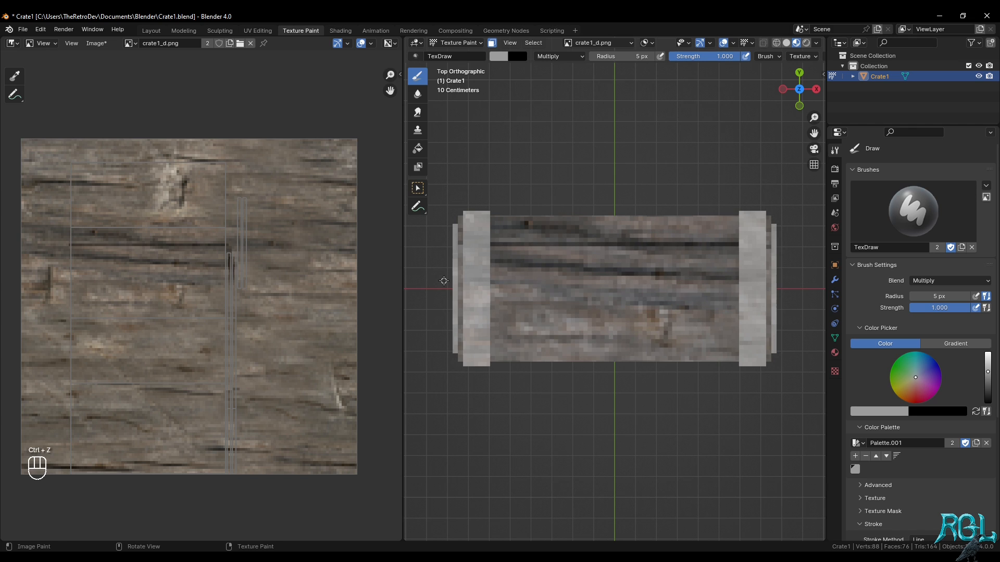
left_click_drag(443, 280, 820, 281)
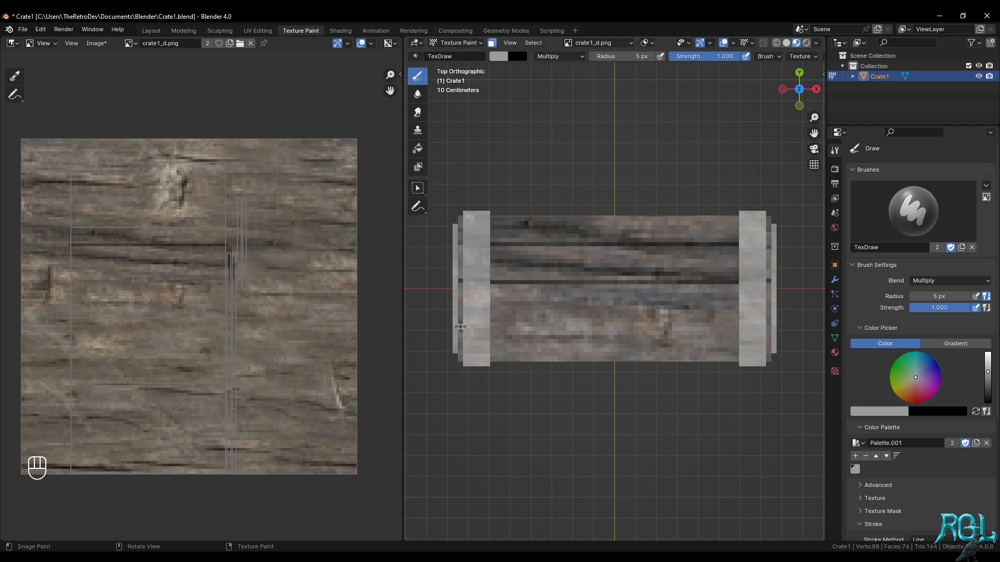
Paint a third straight plank line along the crate's length near the front edge of the top face
mouse_move(460, 327)
left_mouse_down()
mouse_move(826, 332)
mouse_move(817, 330)
left_mouse_up()
key("ctrl+z")
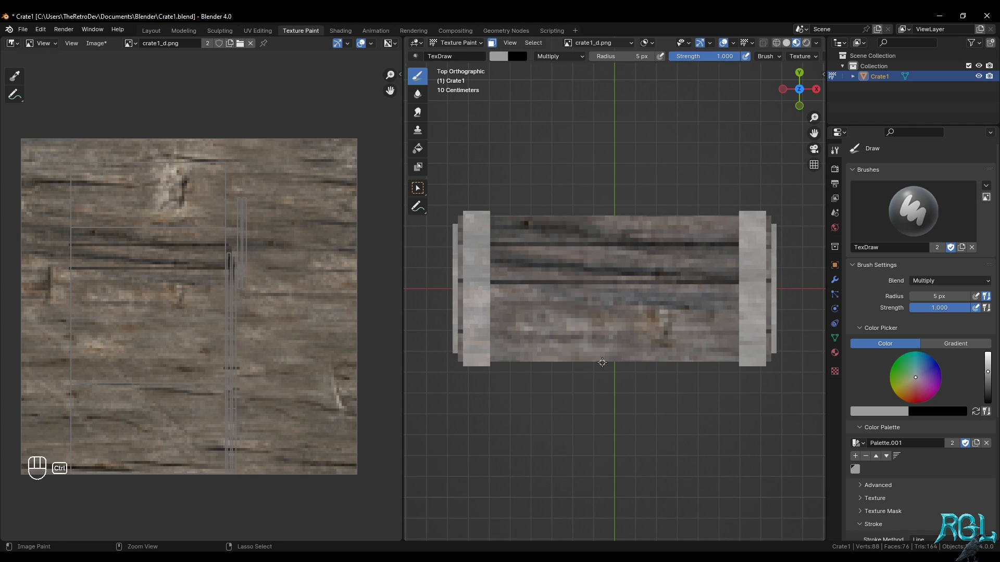
key("ctrl+z")
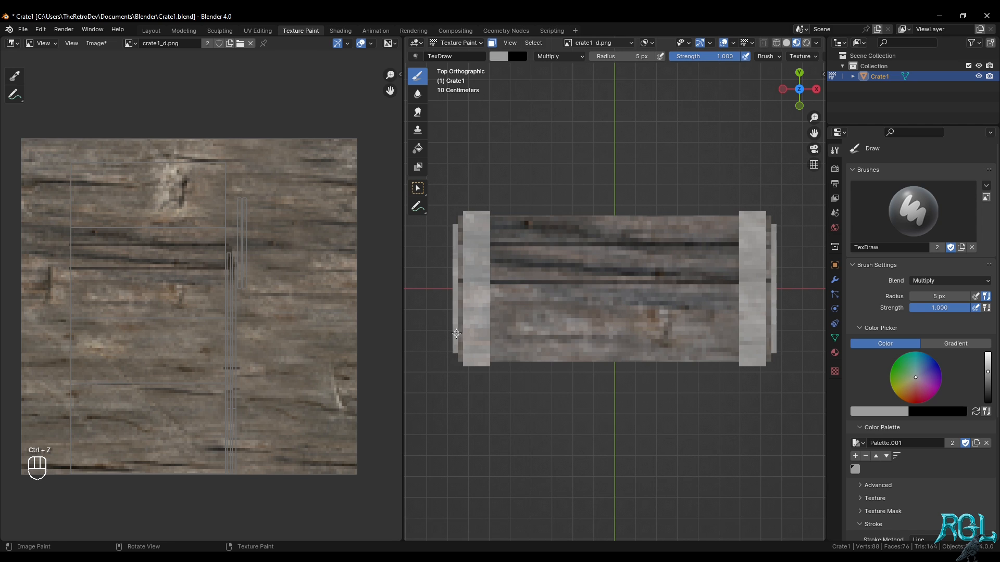
left_click_drag(457, 332, 809, 333)
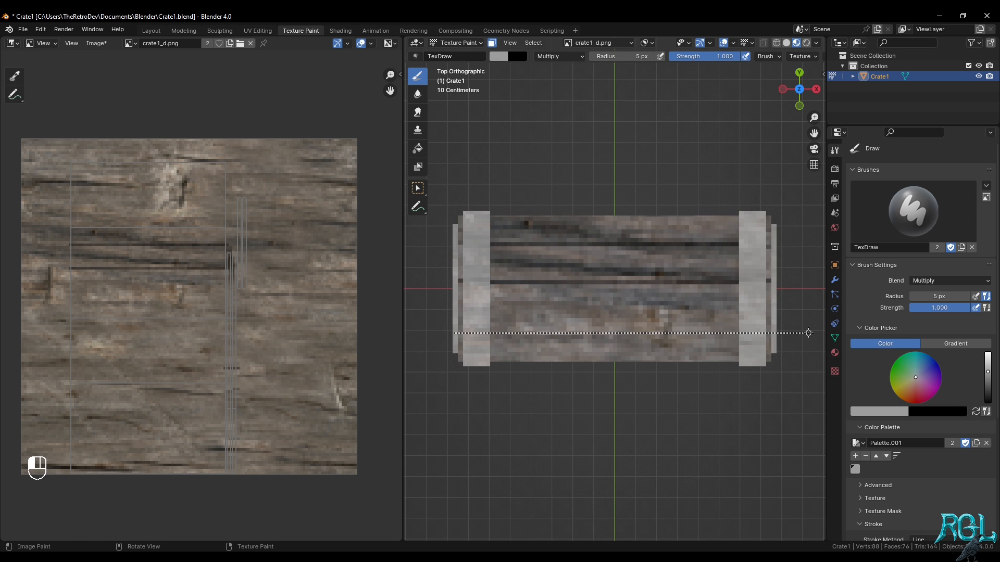
left_click_drag(809, 332, 809, 333)
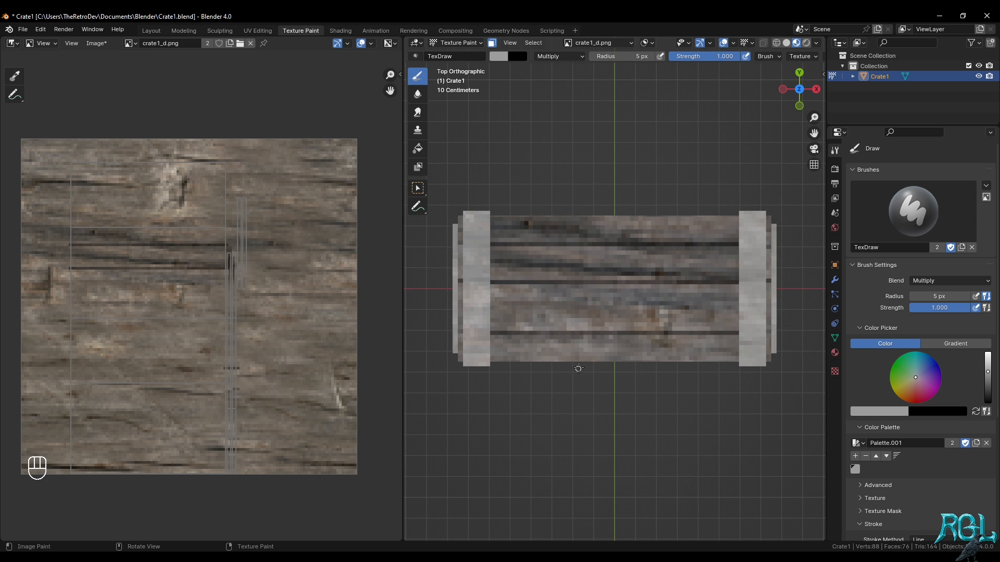
Inspect the crate's front side and undo the three plank lines painted on its body
middle_click_drag(578, 368, 669, 261)
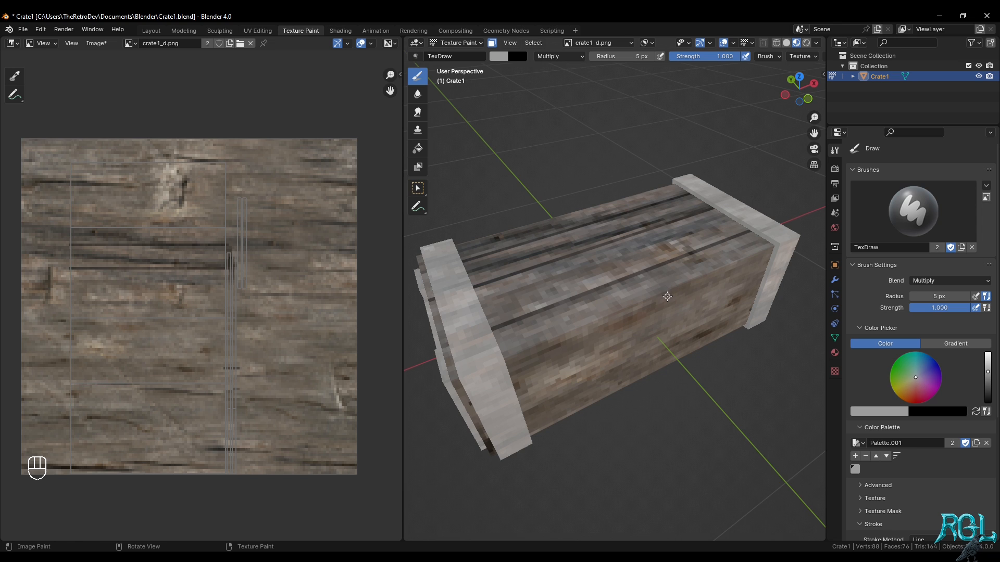
key("KP_1")
scroll(958, 448, "down", 8)
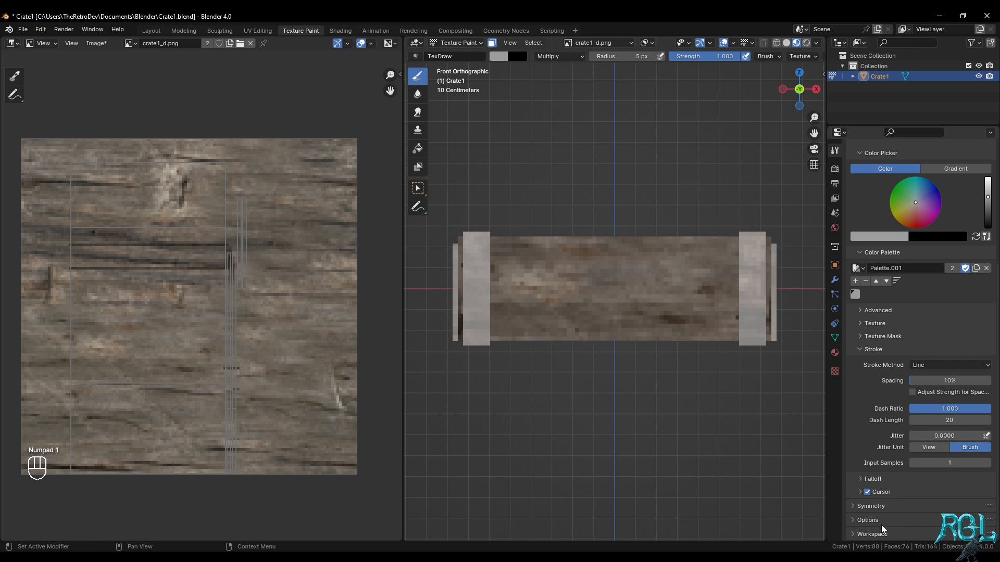
mouse_move(693, 271)
middle_mouse_down()
mouse_move(646, 192)
mouse_move(672, 331)
middle_mouse_up()
key("ctrl+z")
key("ctrl+z")
key("ctrl+z")
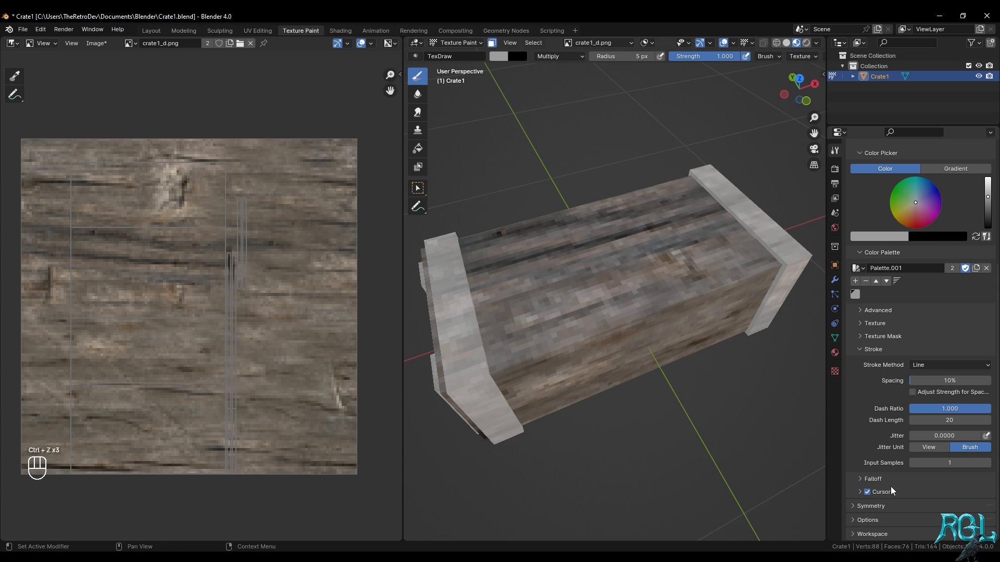
Turn off Occlude in the painting options so that strokes pass through to hidden faces
left_click(877, 521)
scroll(901, 484, "down", 3)
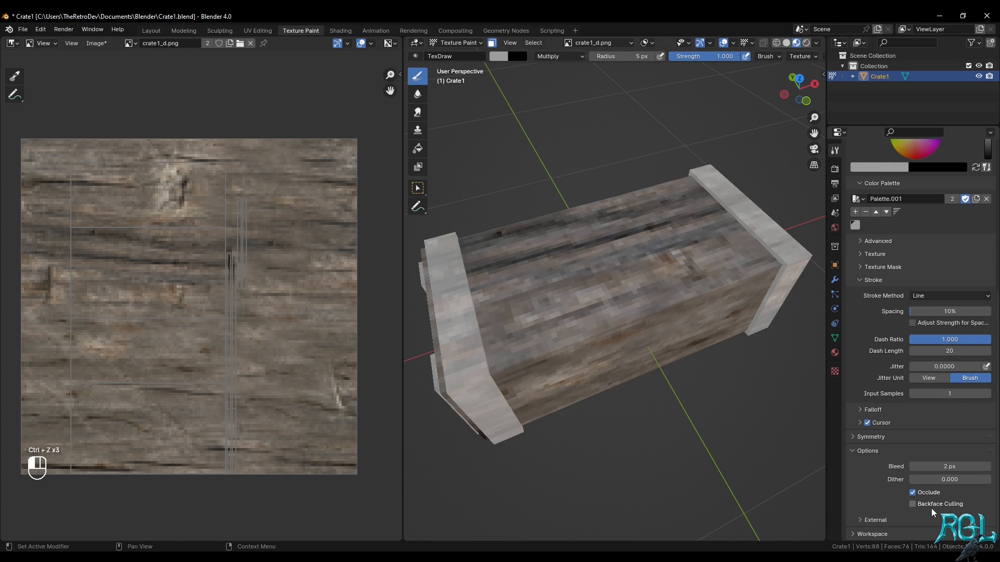
left_click(926, 496)
Darken the grey brush colour slightly and replace the saved palette swatch with the new shade
key("KP_7")
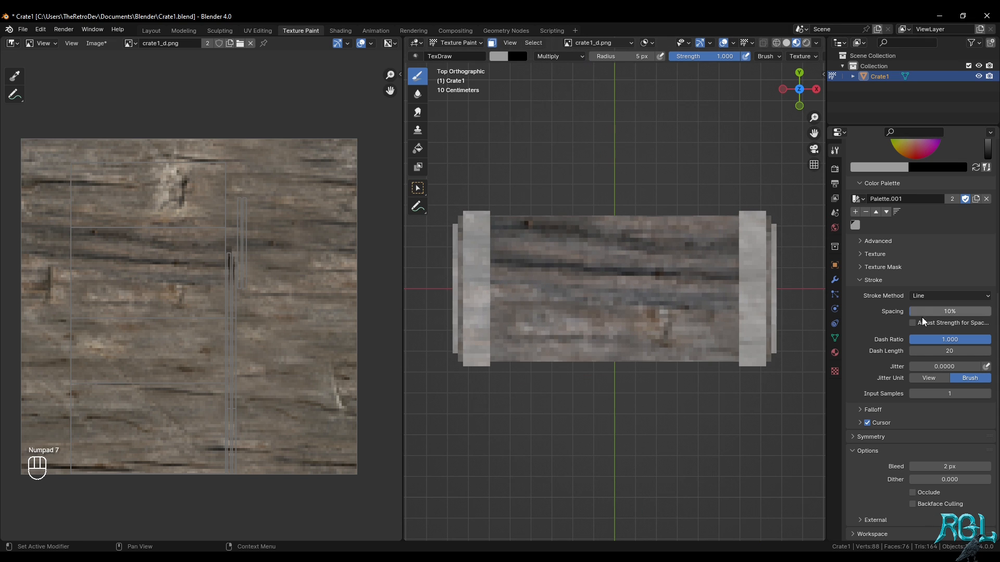
scroll(921, 317, "up", 9)
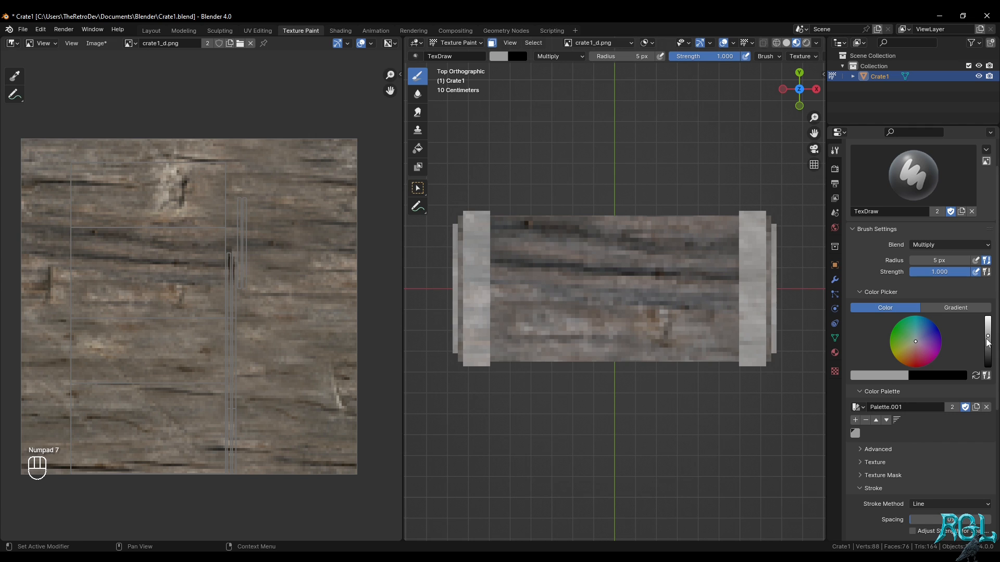
left_click(865, 419)
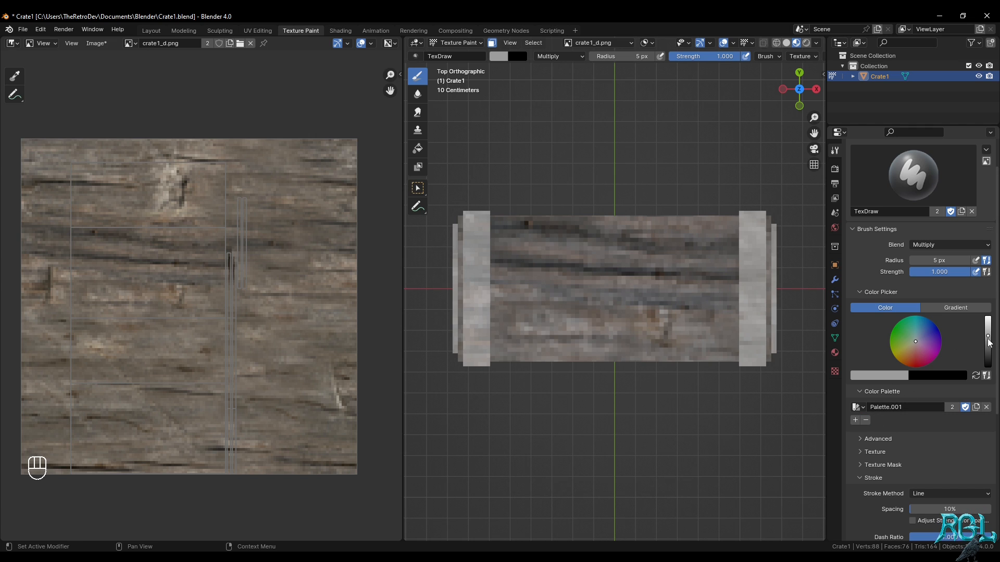
left_click(988, 339)
left_click(855, 419)
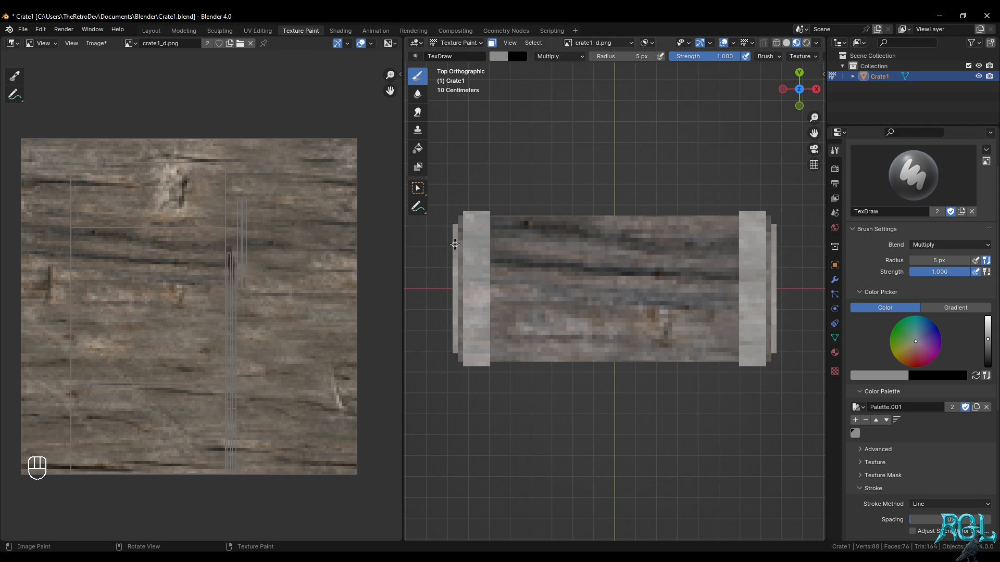
From the top view, paint a straight plank line across the full crate length near the back edge, undoing and repeating unsatisfactory strokes
left_click_drag(456, 244, 802, 244)
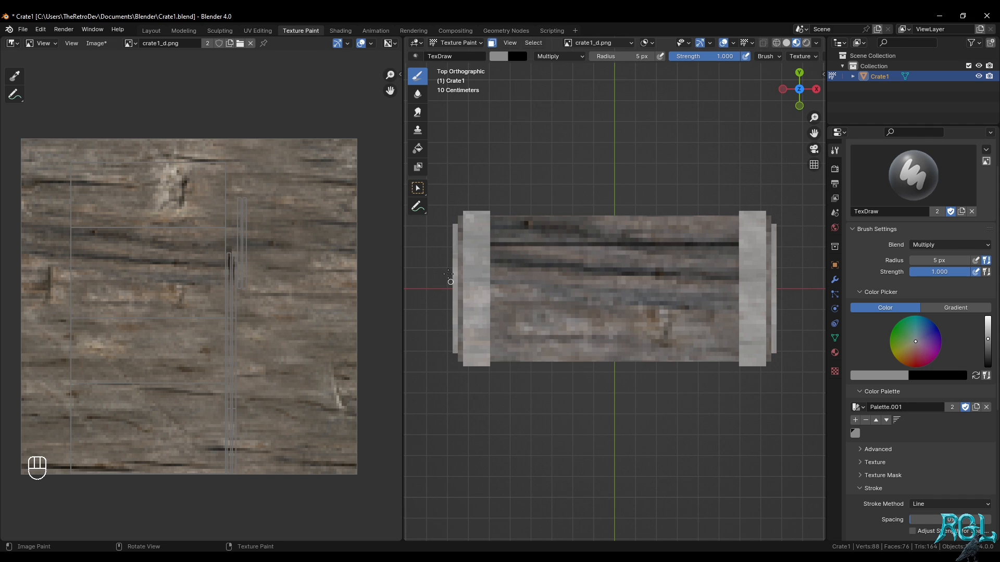
key("ctrl+z")
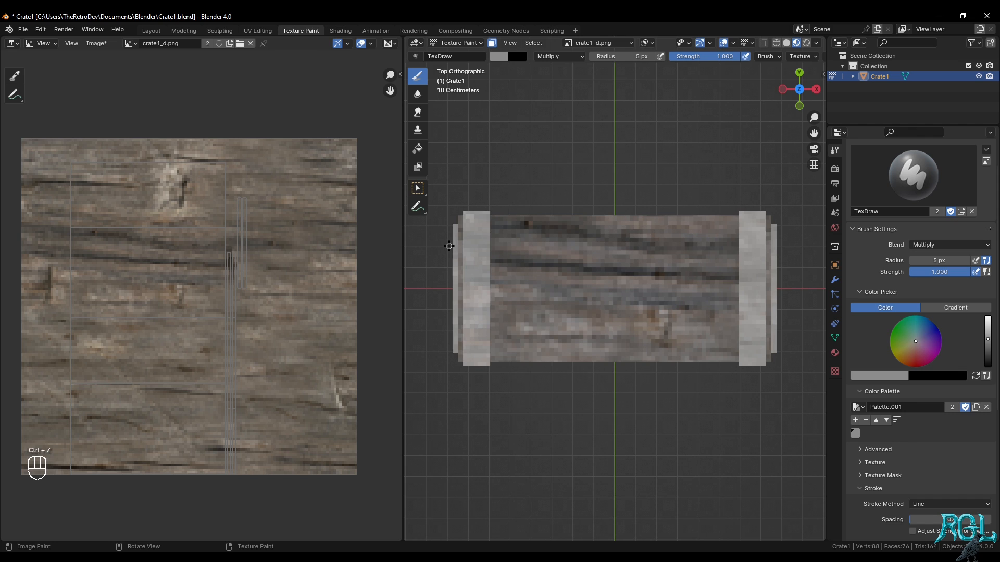
left_click_drag(449, 246, 815, 245)
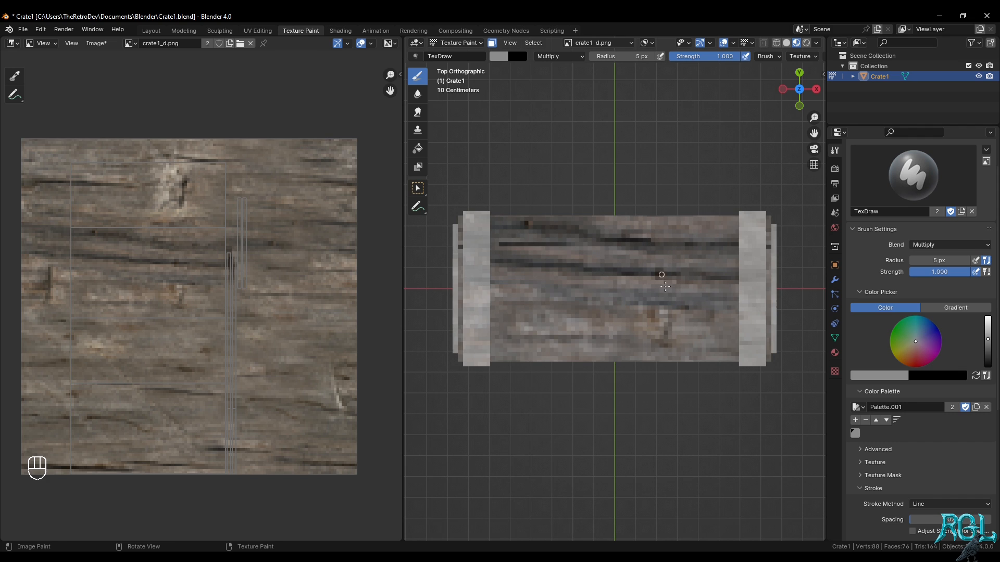
key("ctrl+z")
key("ctrl+z")
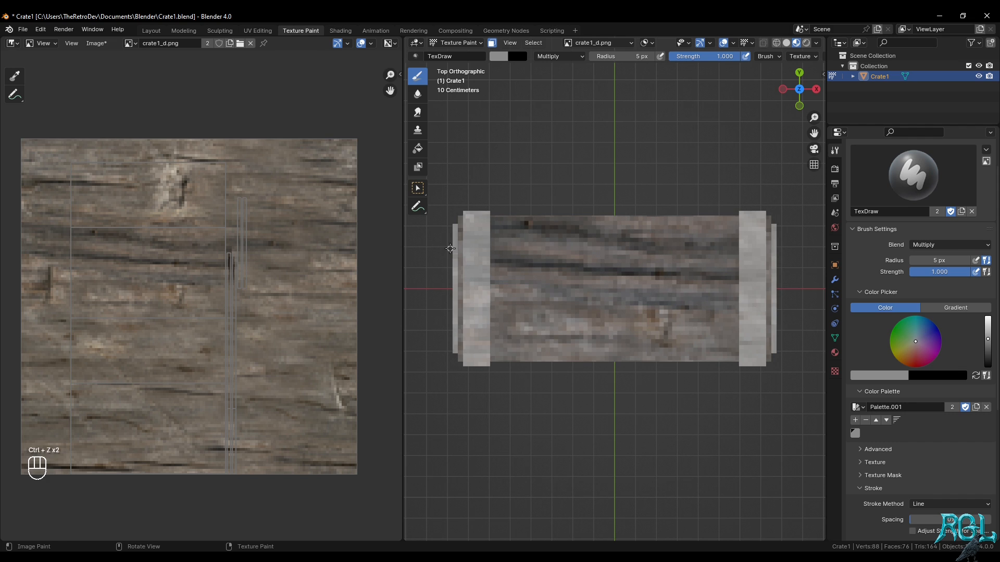
left_click_drag(449, 248, 814, 247)
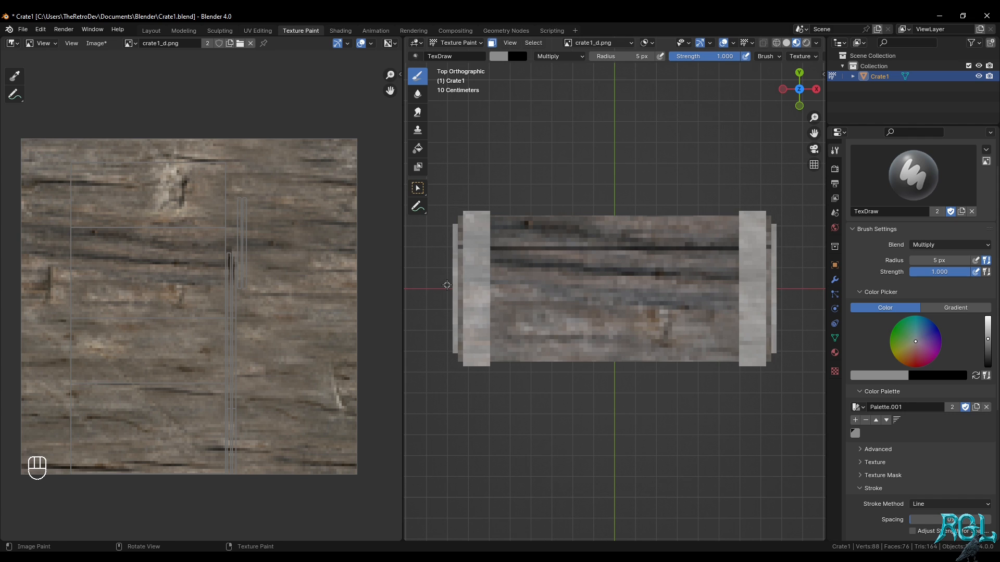
Paint a second straight plank line along the crate's full length through the middle of the top face
mouse_move(447, 287)
left_mouse_down()
mouse_move(811, 289)
mouse_move(424, 289)
mouse_move(448, 287)
left_mouse_up()
key("ctrl+z")
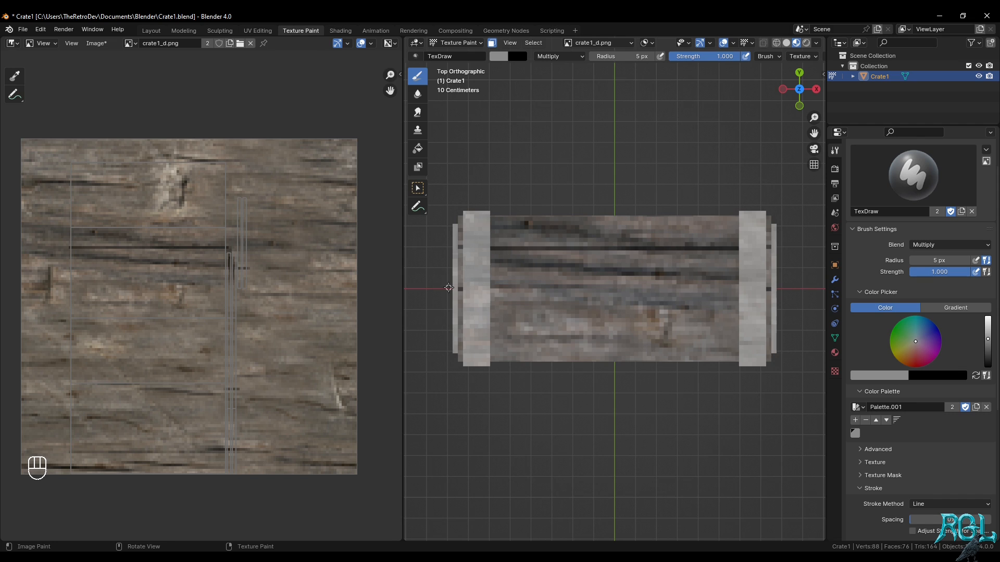
key("ctrl+z")
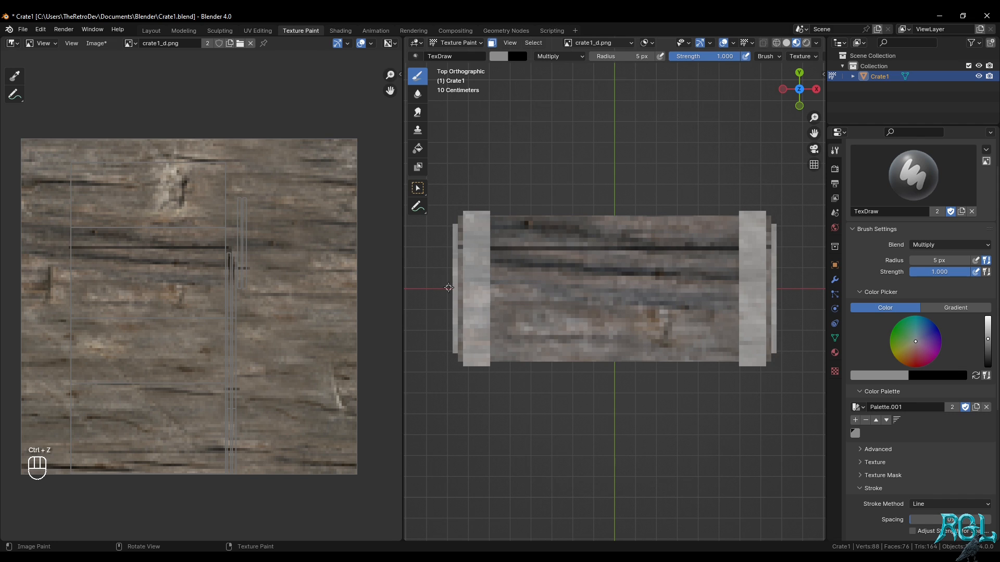
left_click_drag(449, 287, 801, 287)
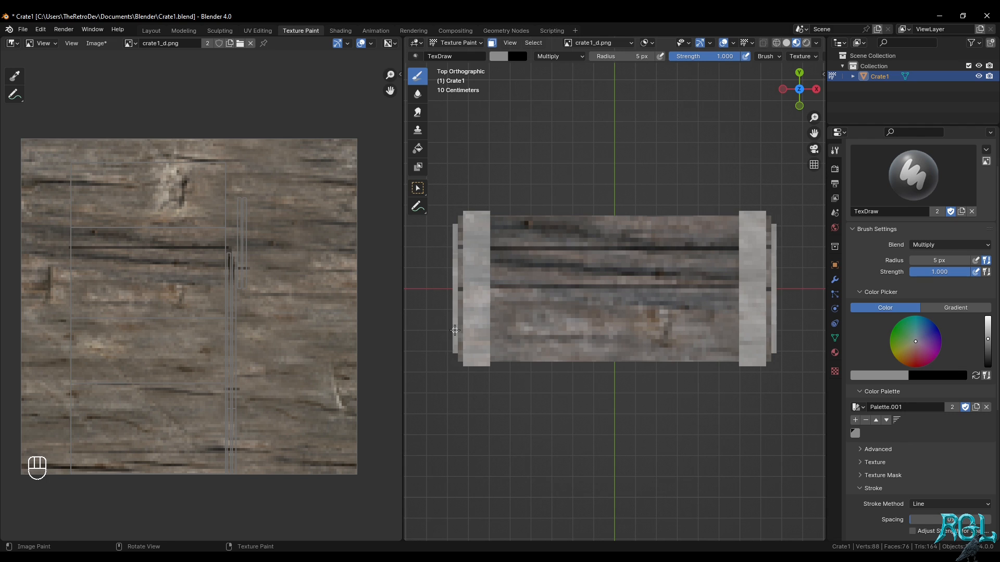
Try a third straight plank line near the front edge of the top face several times and undo each attempt
mouse_move(455, 330)
left_mouse_down()
mouse_move(812, 333)
mouse_move(774, 330)
left_mouse_up()
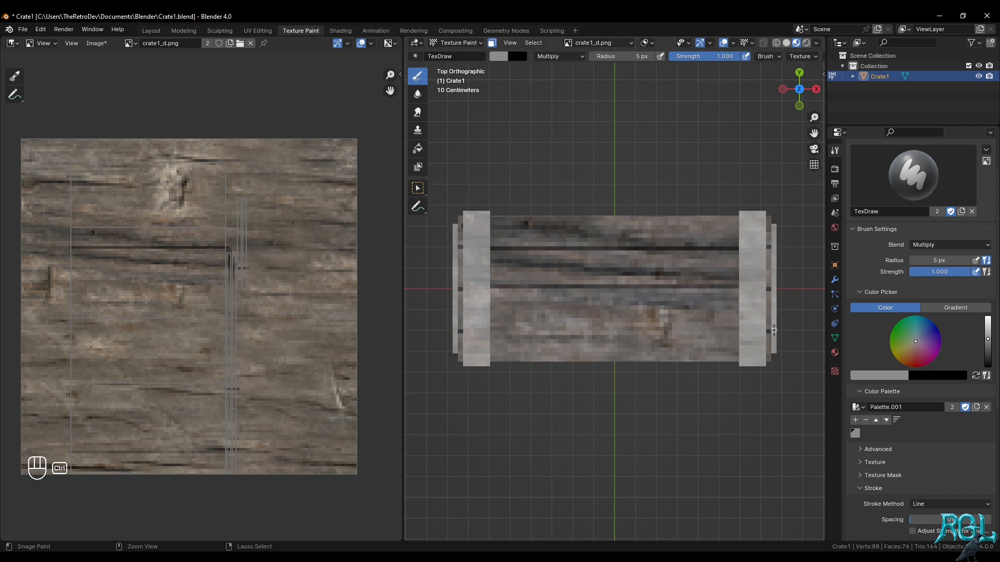
key("ctrl+z")
left_click_drag(774, 330, 445, 330)
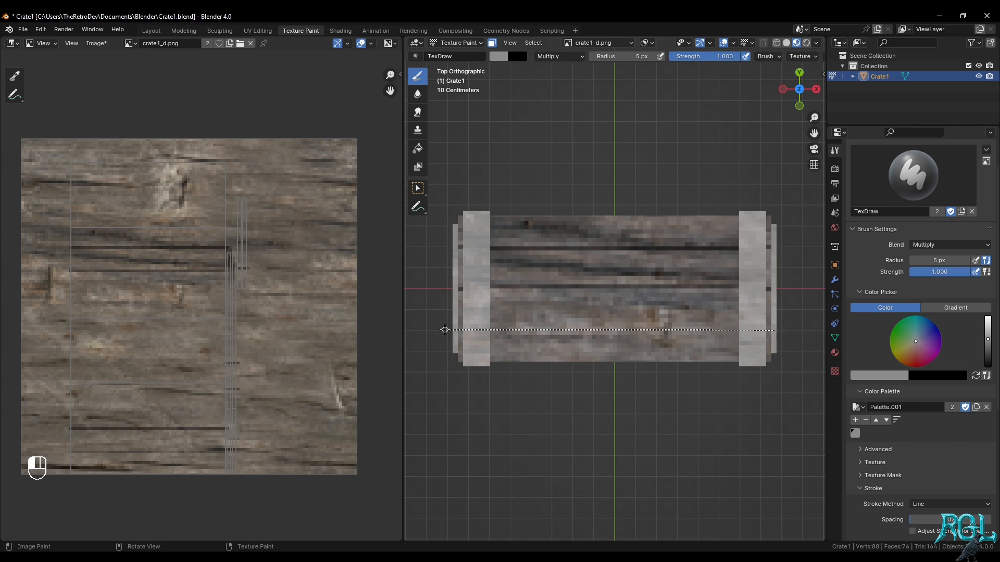
left_click_drag(445, 330, 445, 331)
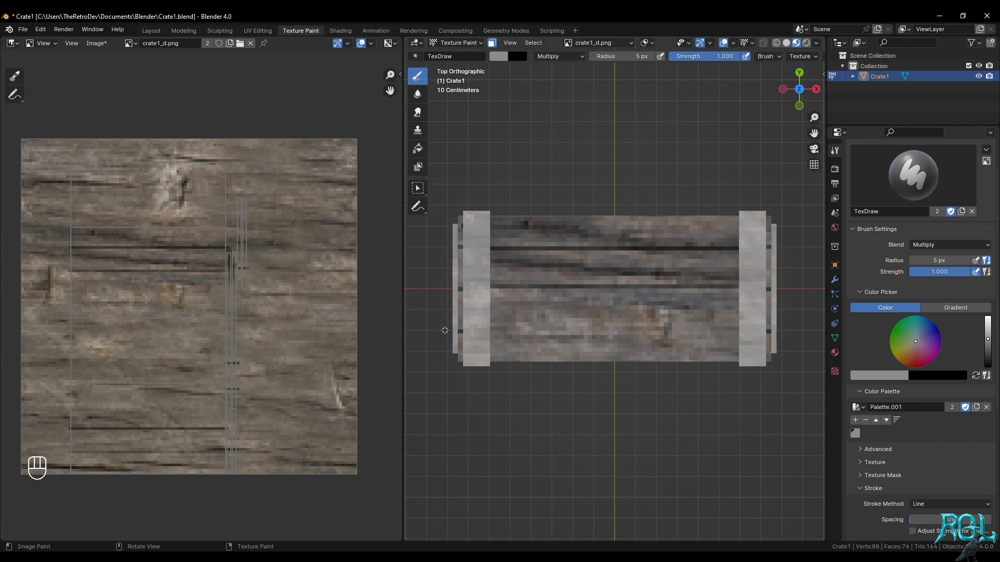
key("ctrl+z")
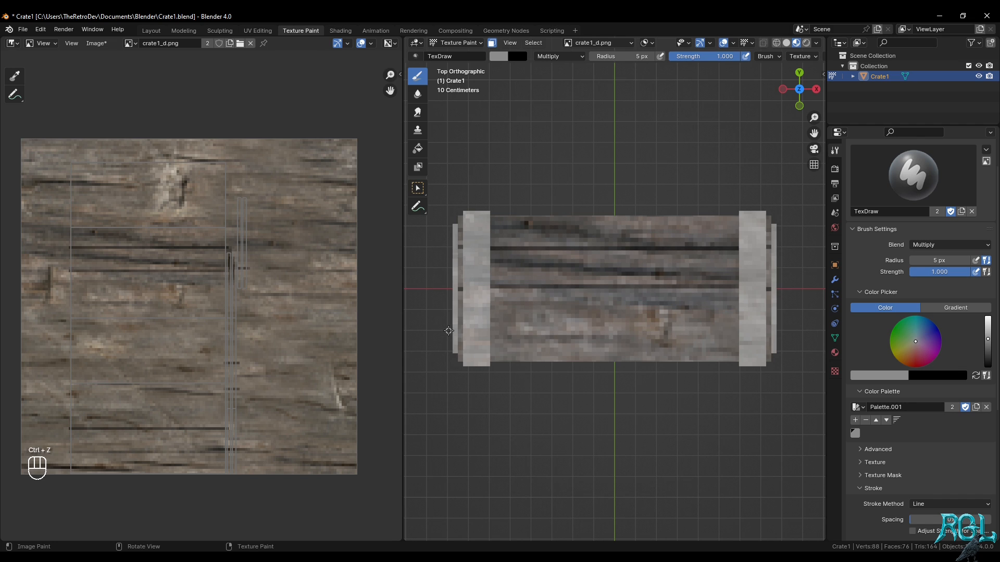
mouse_move(445, 330)
left_mouse_down()
mouse_move(778, 331)
mouse_move(427, 330)
left_mouse_up()
key("ctrl+z")
middle_click_drag(615, 313, 709, 283)
key("ctrl+z")
Darken the brush colour further and paint the third straight plank line along the top face near its front edge
key("KP_7")
left_click(988, 343)
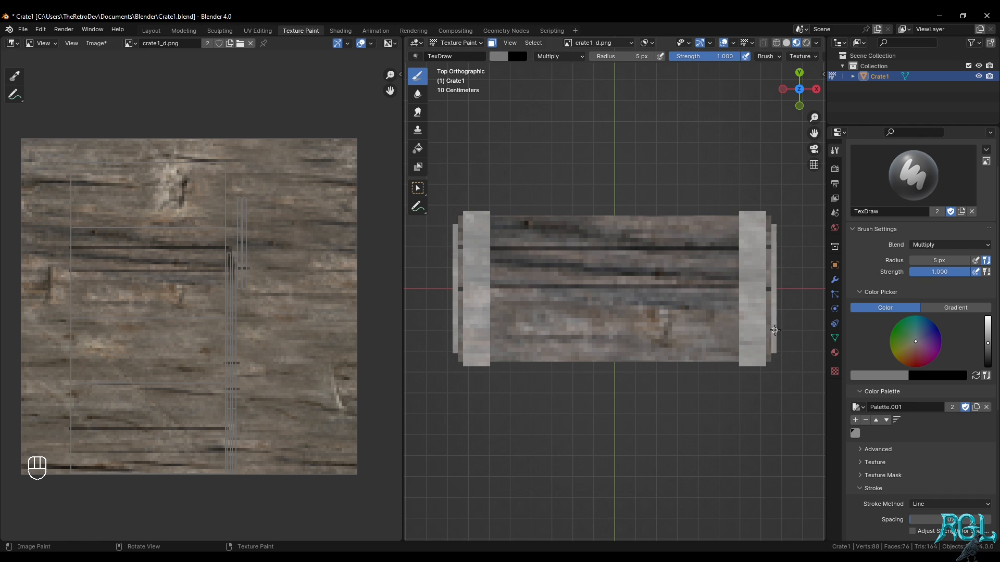
mouse_move(775, 330)
left_mouse_down()
mouse_move(424, 330)
mouse_move(435, 330)
left_mouse_up()
From the front view, paint a straight plank line along the crate's full length in the upper quarter of the front face, replacing an uneven attempt
middle_click_drag(664, 357, 711, 295)
middle_click_drag(641, 312, 637, 312)
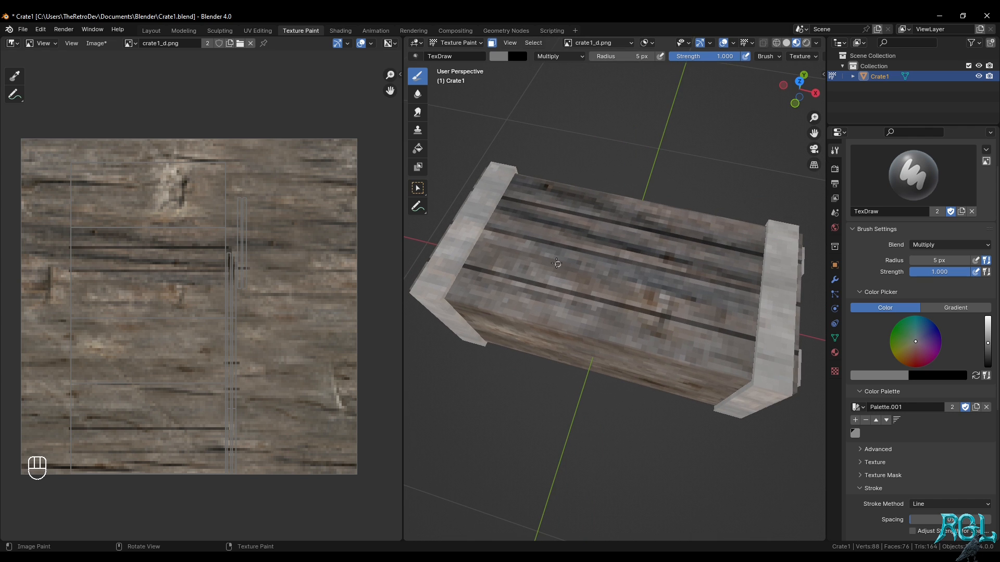
middle_click_drag(758, 370, 762, 319)
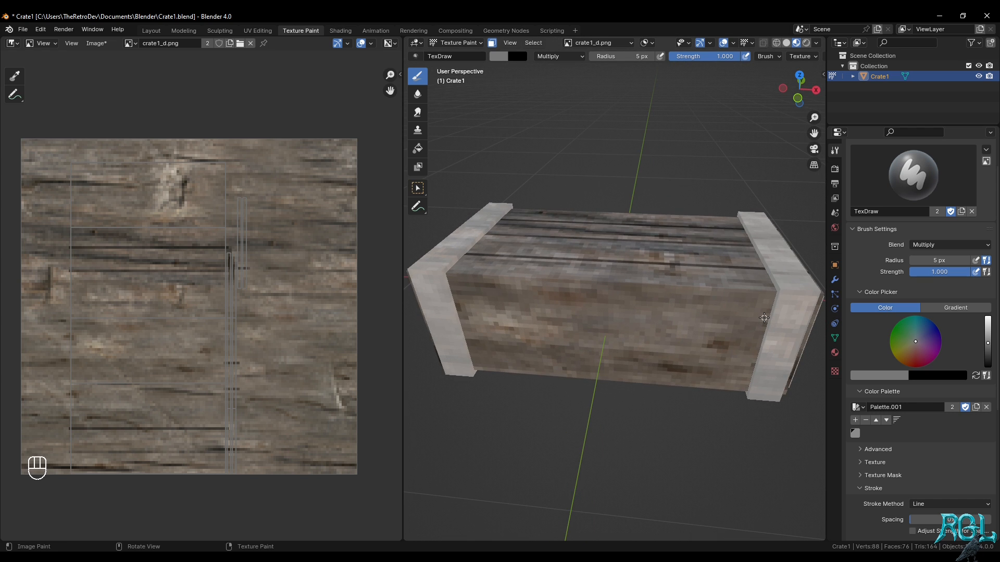
key("KP_1")
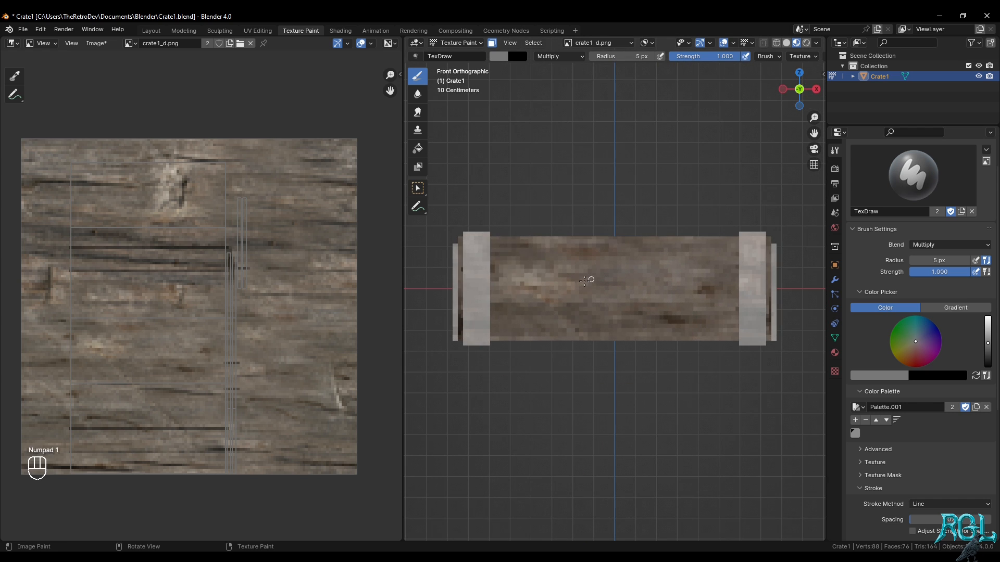
left_click_drag(449, 259, 800, 261)
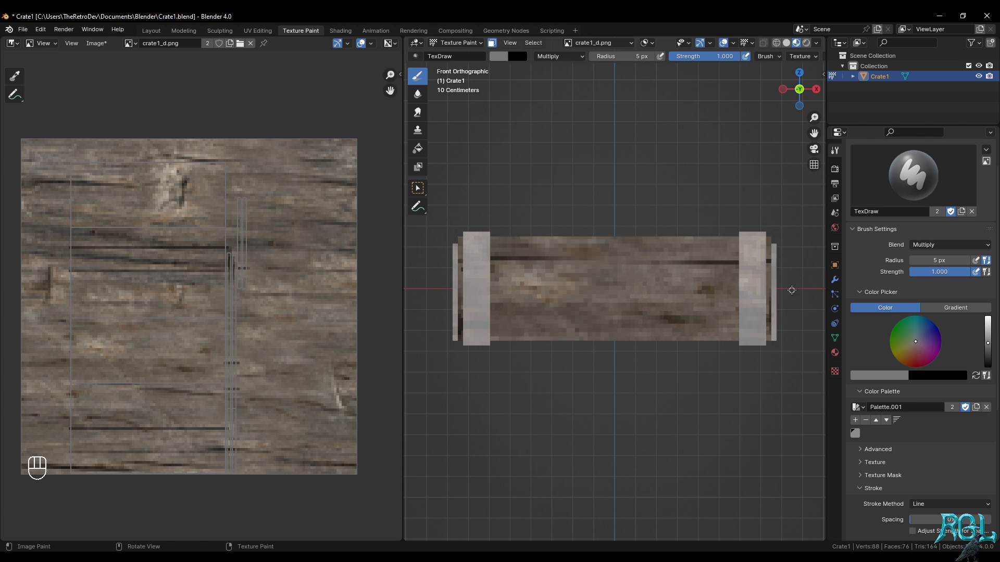
key("ctrl+z")
left_click_drag(789, 258, 440, 258)
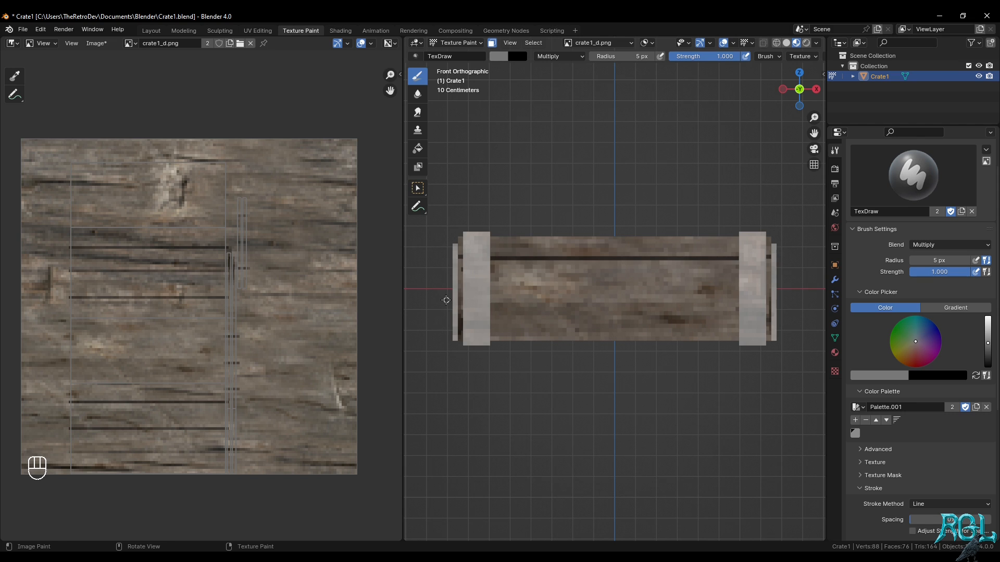
Paint a second straight plank line along the crate's full length in the lower half of the front face
mouse_move(446, 301)
left_mouse_down()
mouse_move(820, 305)
mouse_move(787, 300)
left_mouse_up()
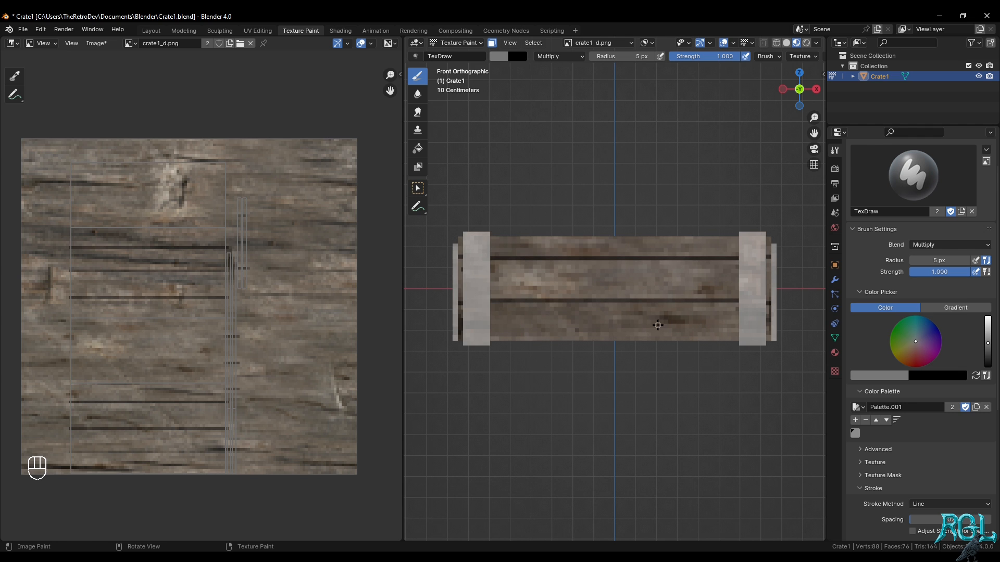
mouse_move(657, 329)
middle_mouse_down()
mouse_move(696, 351)
mouse_move(578, 359)
mouse_move(589, 313)
middle_mouse_up()
Enable Backface Culling for the paint brush and turn off the face selection mask on the crate
scroll(955, 454, "down", 10)
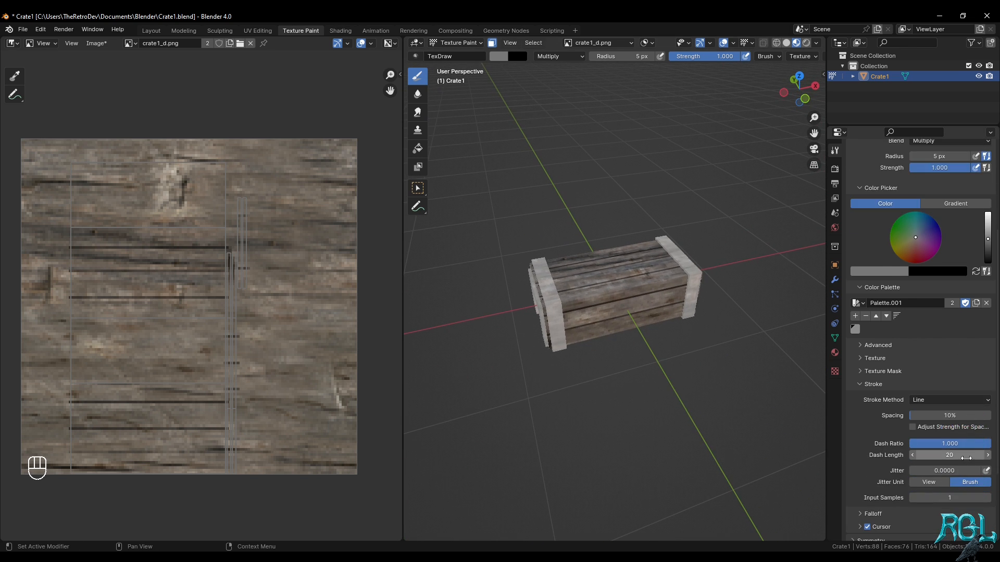
left_click_drag(930, 492, 930, 504)
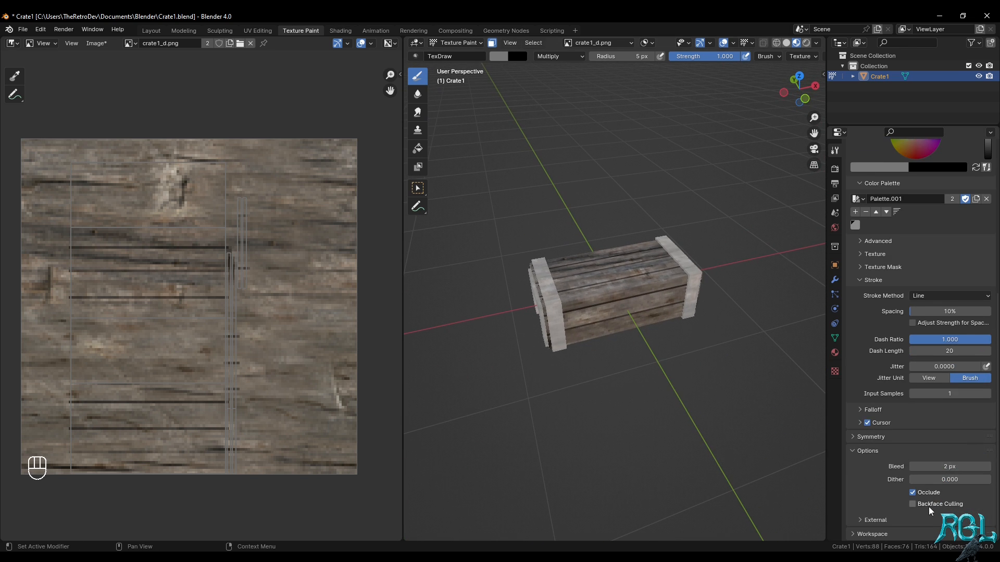
middle_click_drag(557, 313, 555, 294)
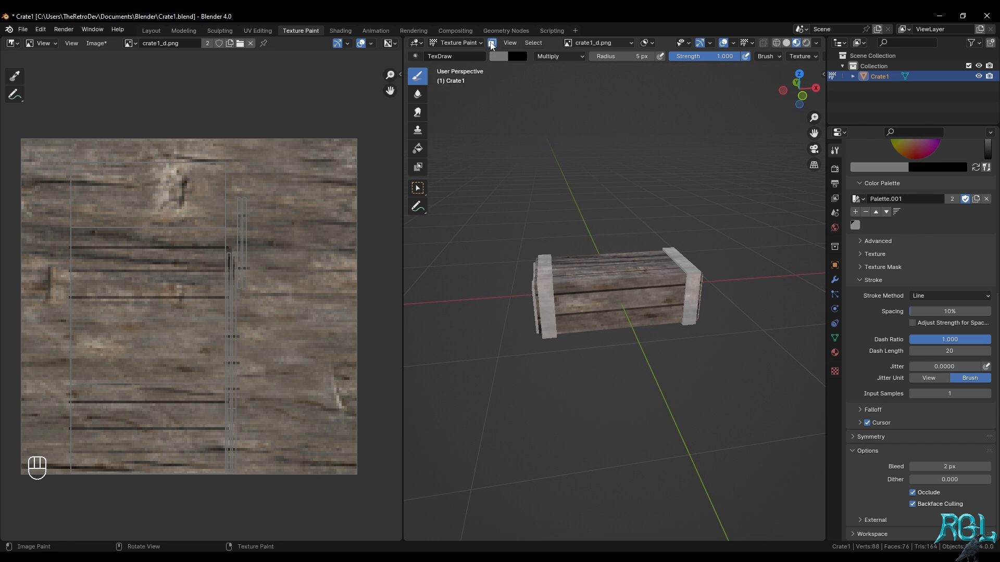
left_click(492, 43)
mouse_move(644, 333)
middle_mouse_down()
mouse_move(652, 315)
mouse_move(597, 254)
mouse_move(692, 327)
mouse_move(651, 309)
mouse_move(719, 299)
mouse_move(627, 282)
middle_mouse_up()
scroll(652, 314, "up", 3)
scroll(662, 281, "down", 2)
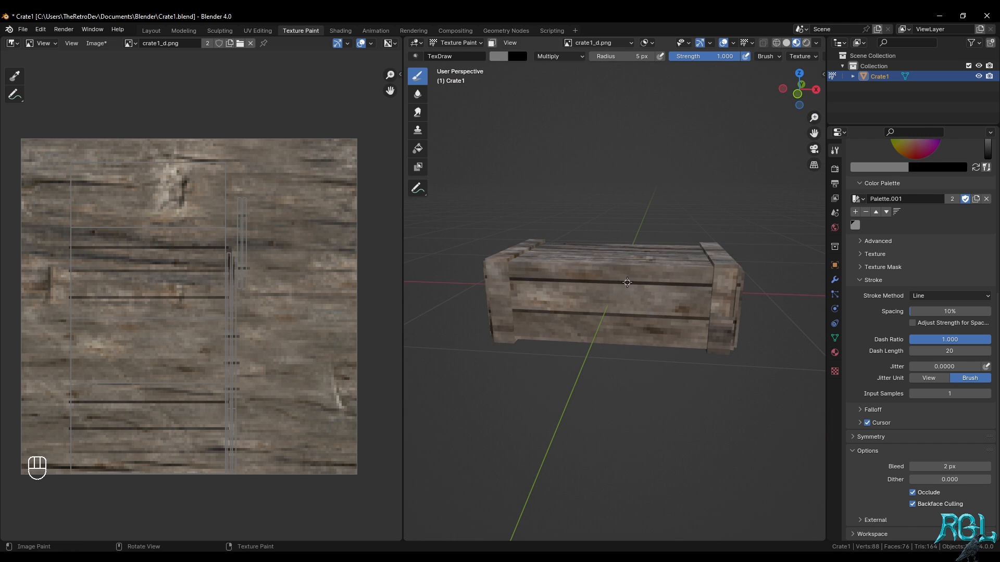
Save the painted texture image crate1_d.png
left_click(96, 43)
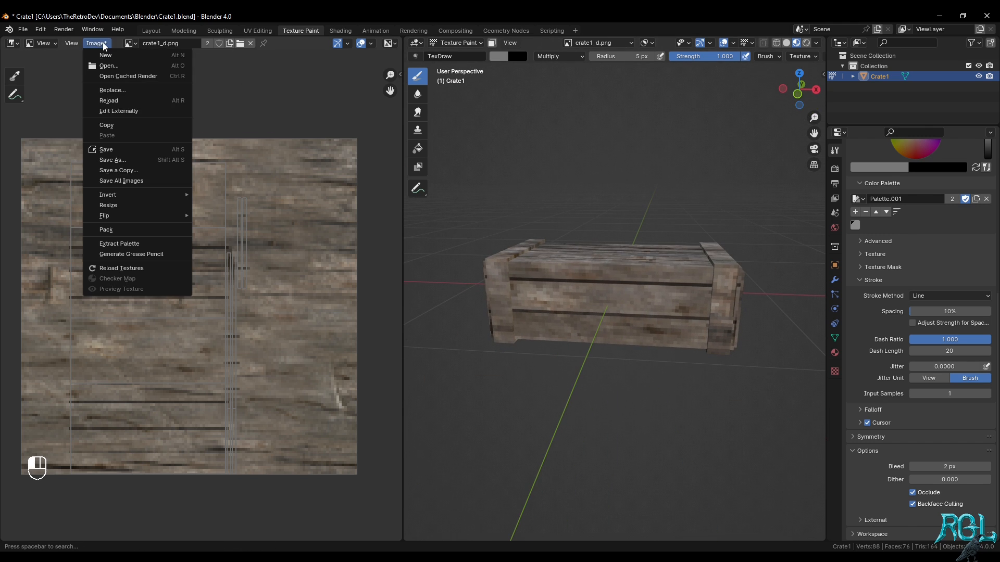
left_click(126, 152)
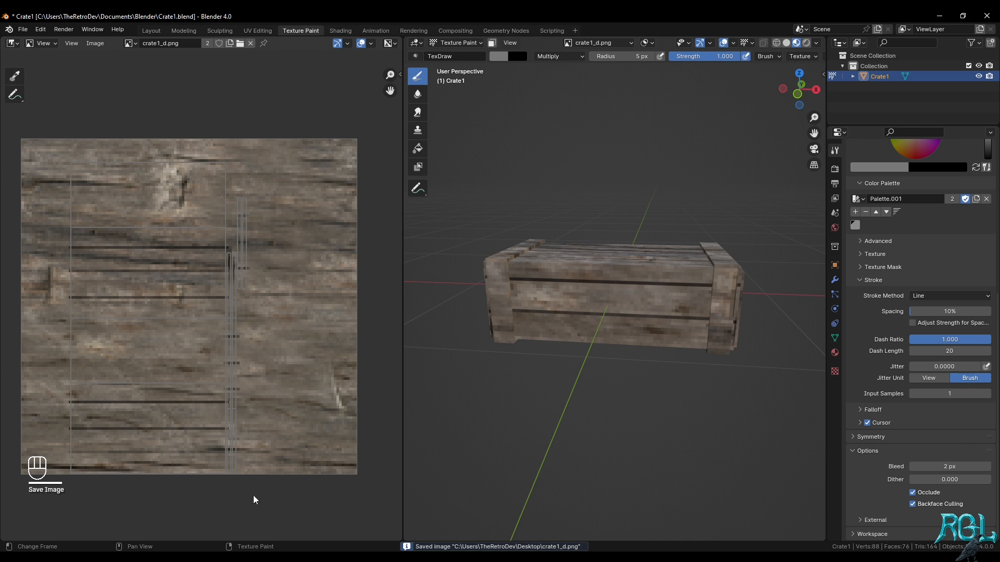
middle_click_drag(677, 250, 727, 237)
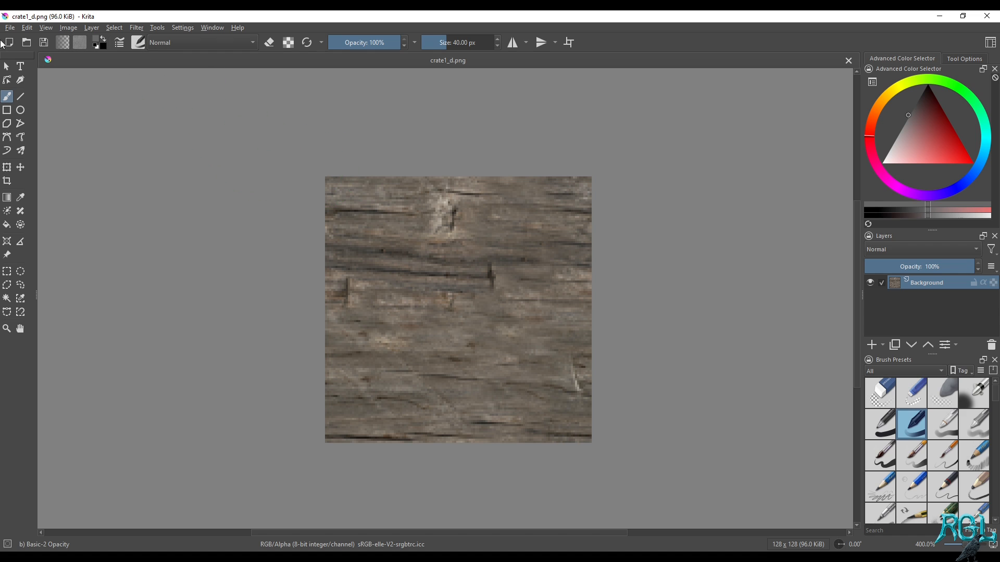
Switch to Krita and open the freshly saved crate1_d.png from the recent files
left_click(9, 27)
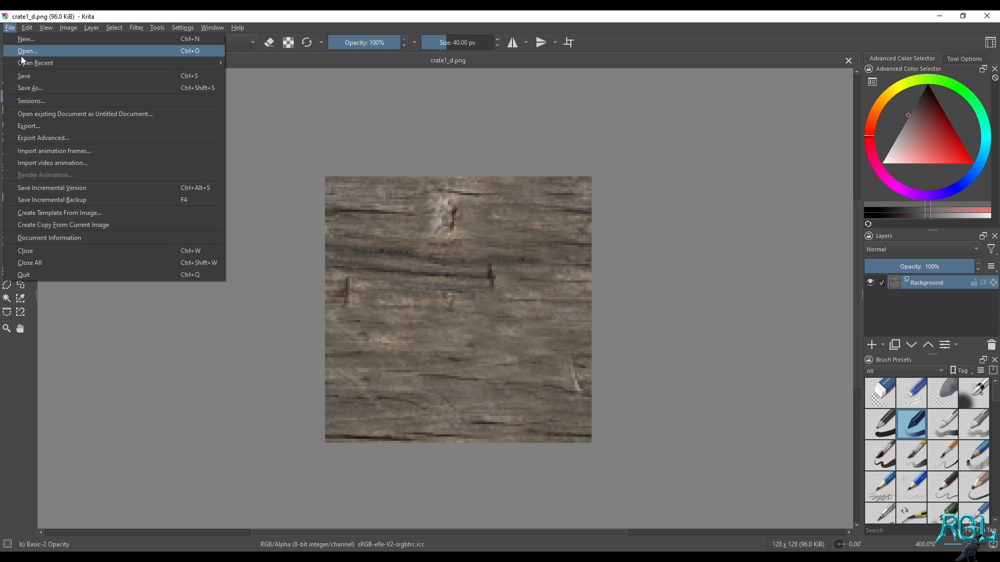
mouse_move(26, 67)
left_click(314, 73)
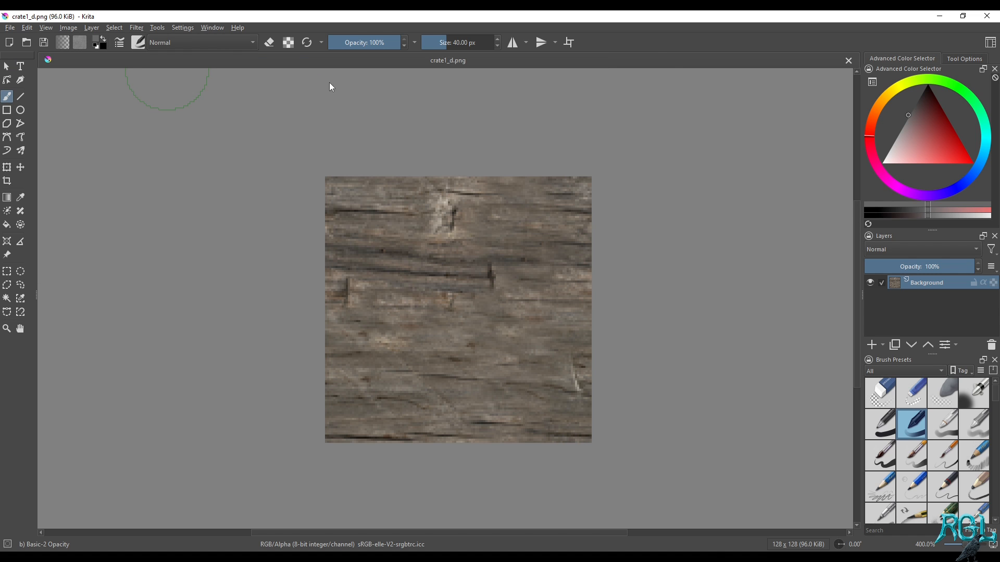
scroll(498, 282, "down", 2)
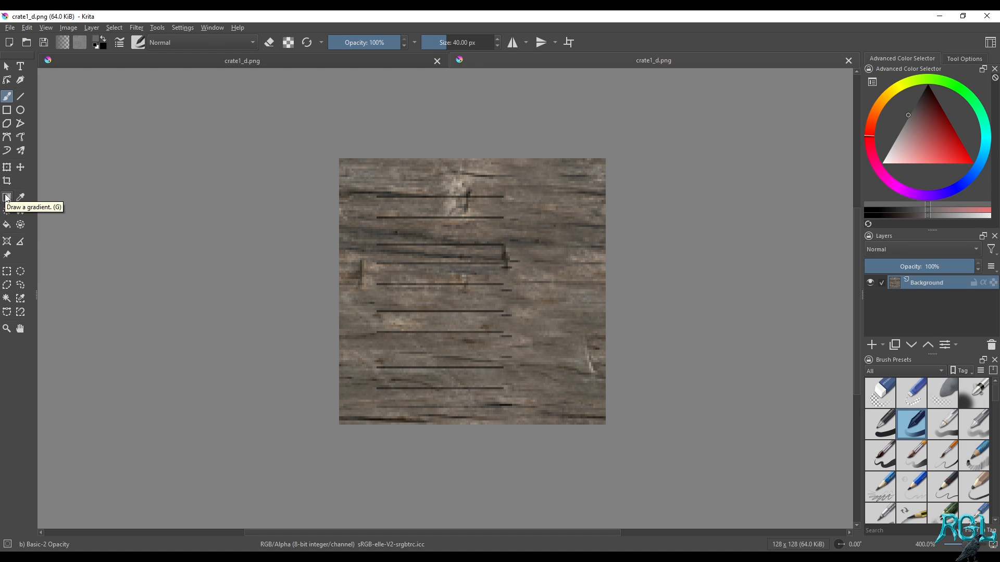
Place a text object between the plank lines in the middle of the texture and enter "FOOD RATIONS"
left_click(20, 66)
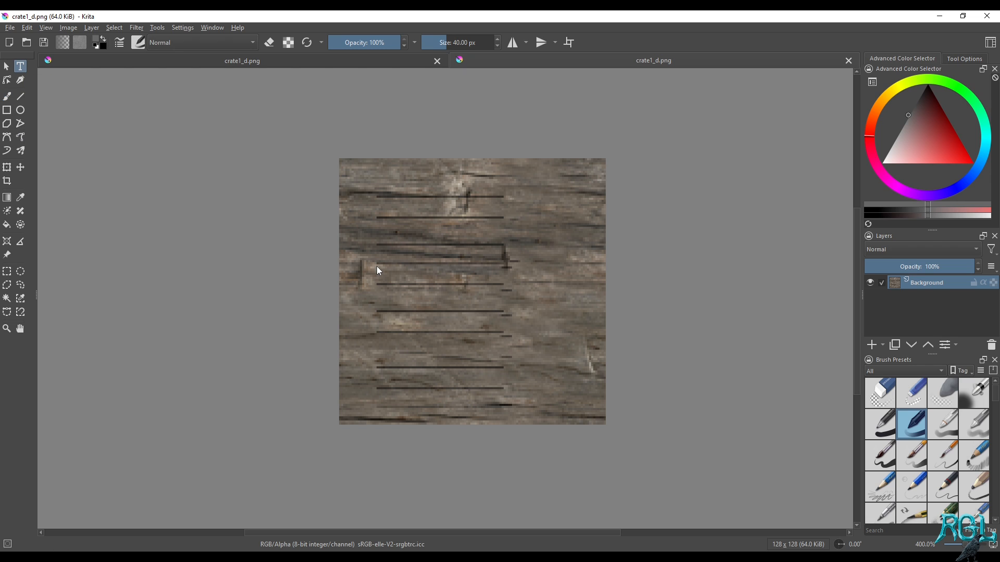
left_click_drag(376, 266, 502, 312)
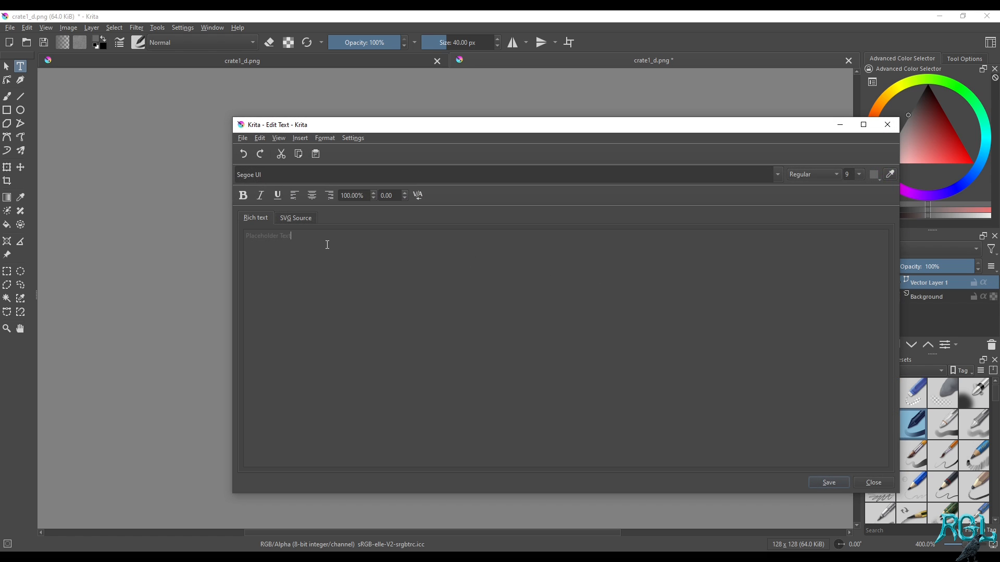
key("BackSpace")
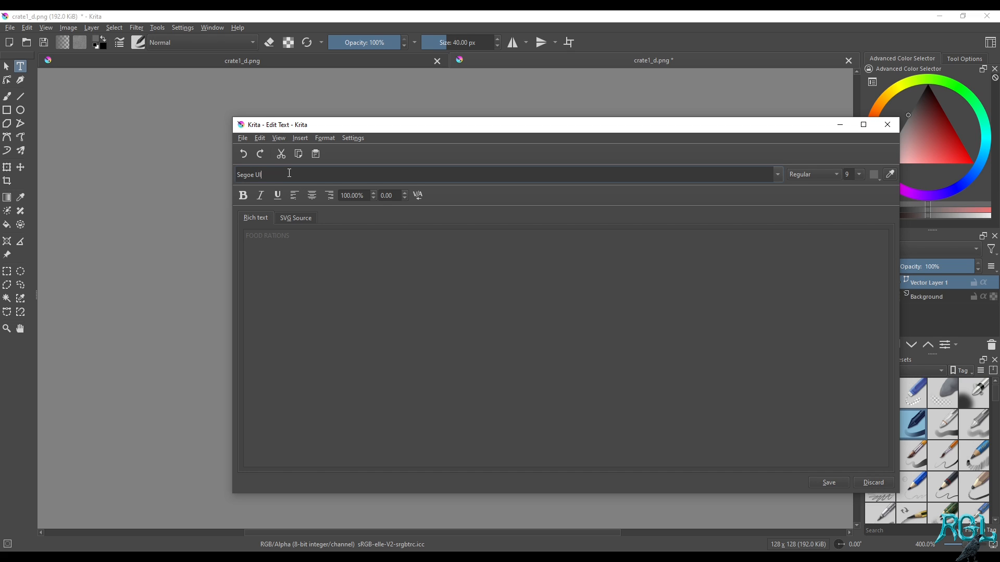
Set the FOOD RATIONS text's font to Armalite Rifle and save the text edit
triple_click(289, 173)
left_click(778, 175)
scroll(537, 233, "down", 5)
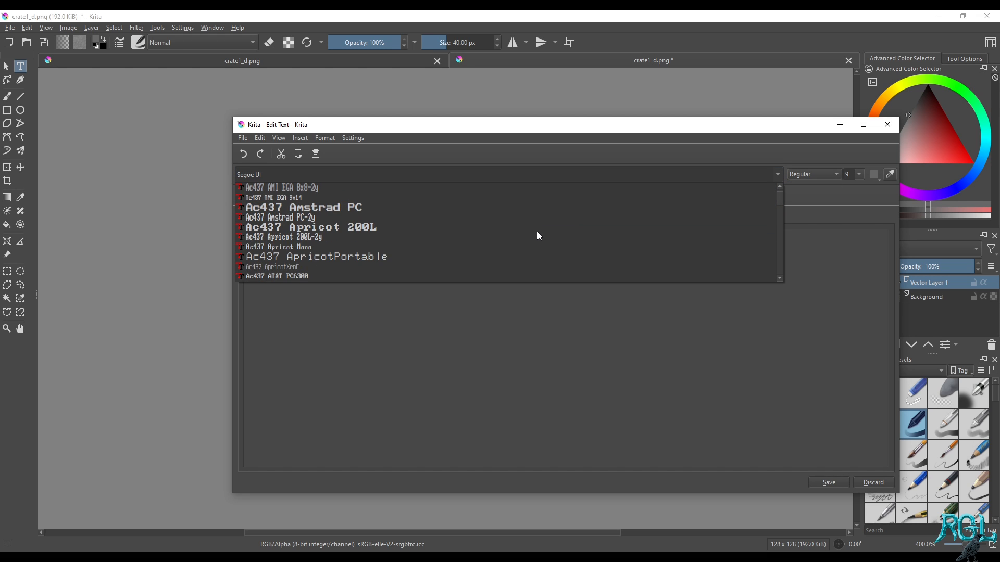
scroll(538, 235, "down", 10)
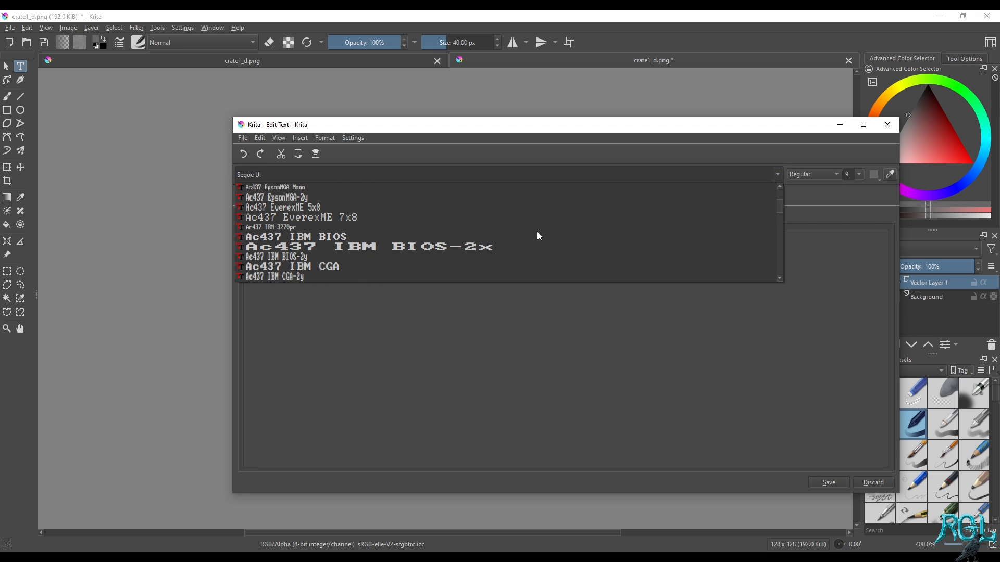
scroll(538, 235, "down", 3)
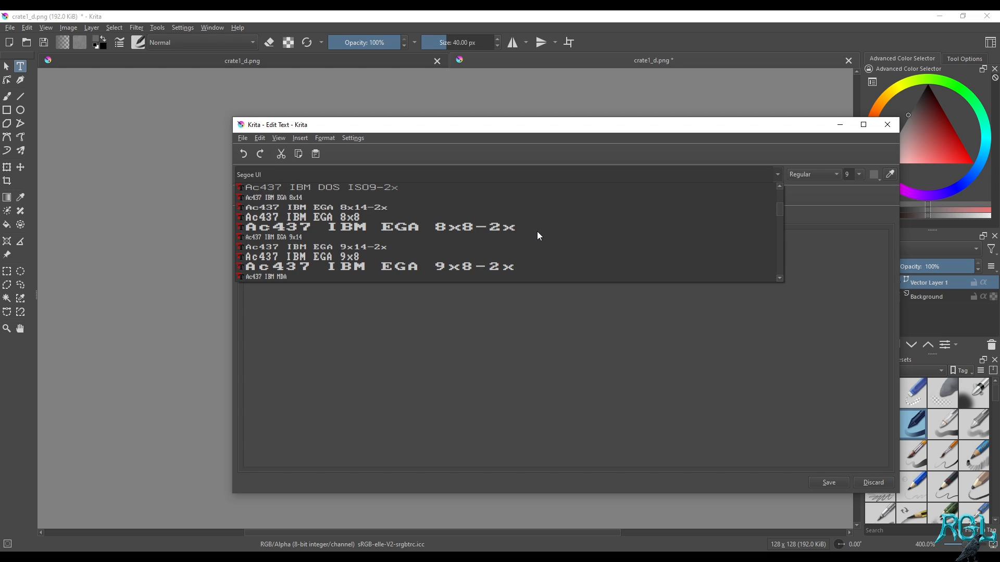
type("mili")
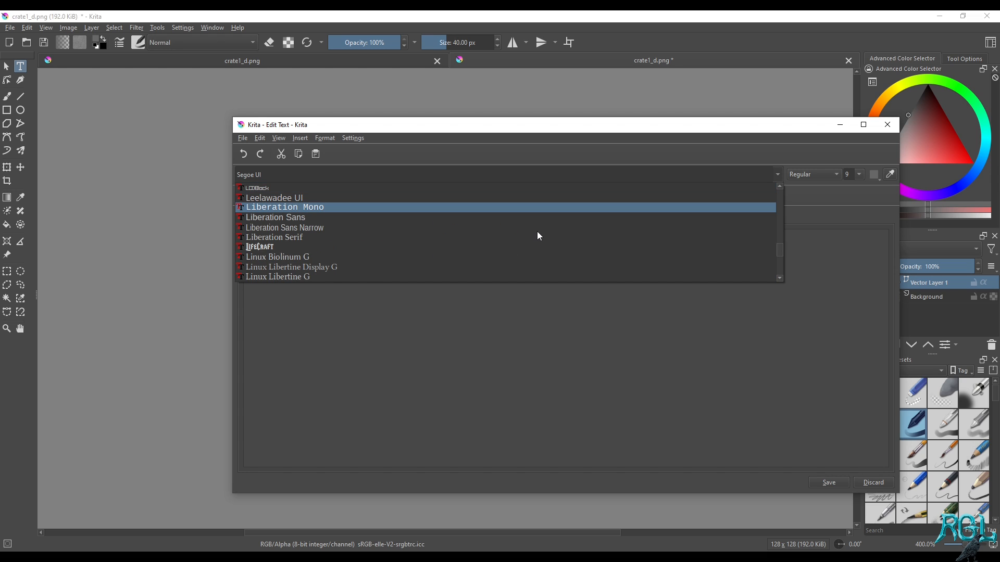
type("ar")
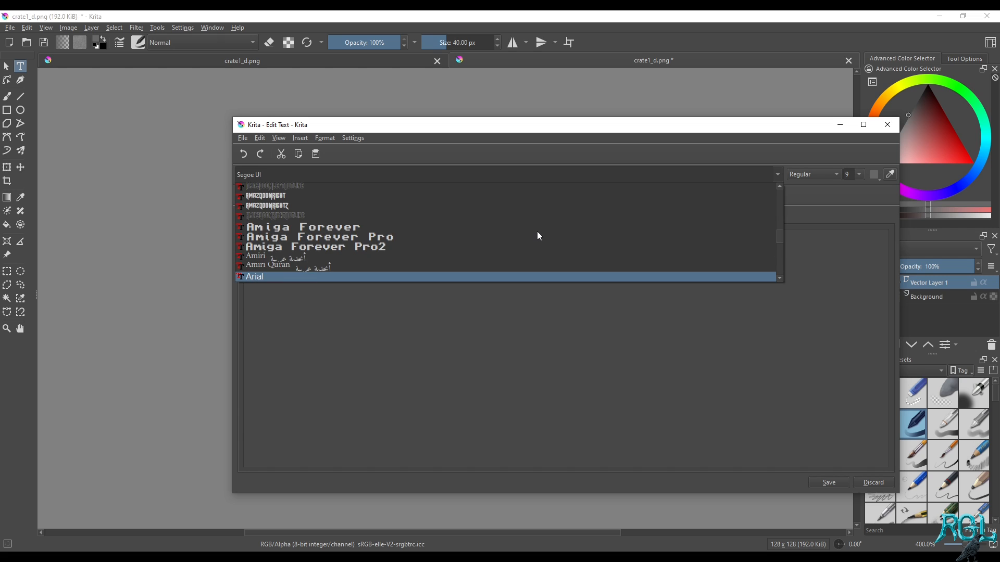
scroll(538, 236, "down", 1)
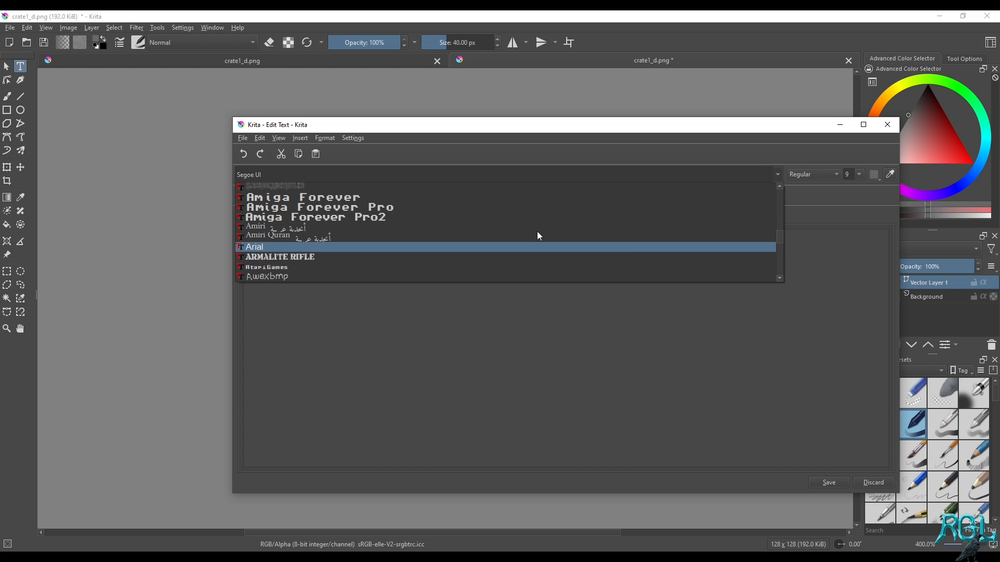
left_click(262, 263)
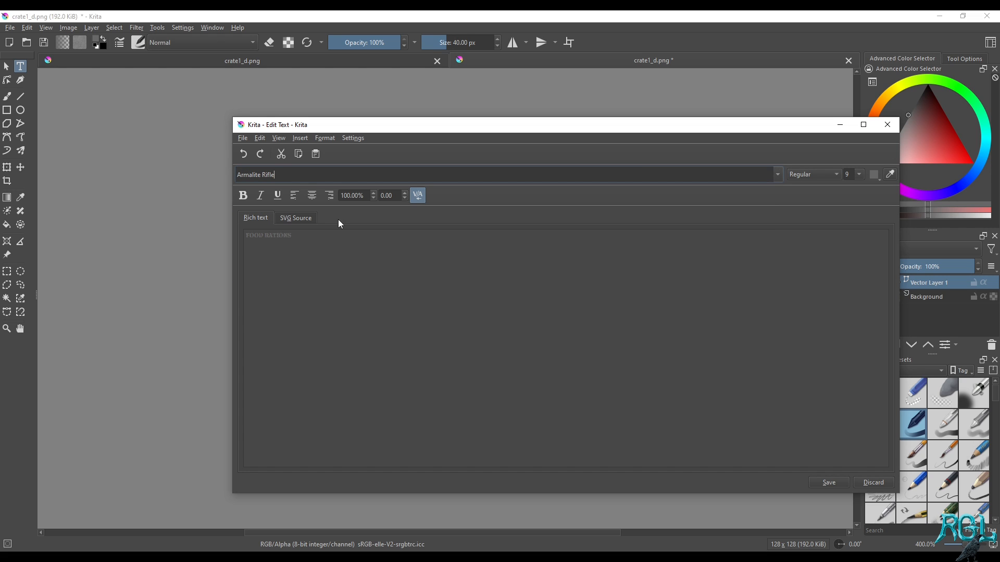
left_click(837, 484)
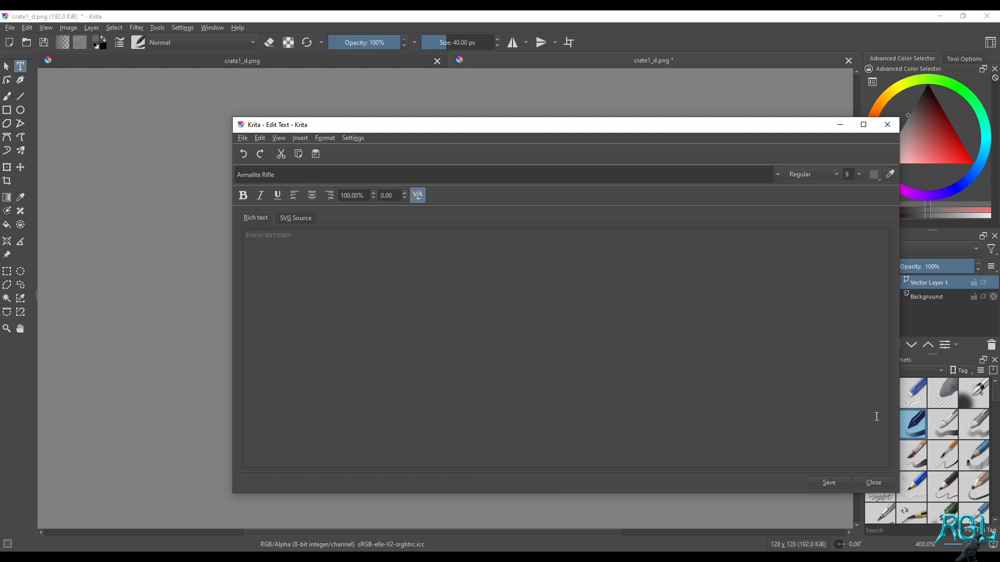
left_click(888, 125)
Reopen the FOOD RATIONS text, change its colour to black and save the edit
scroll(396, 285, "up", 3)
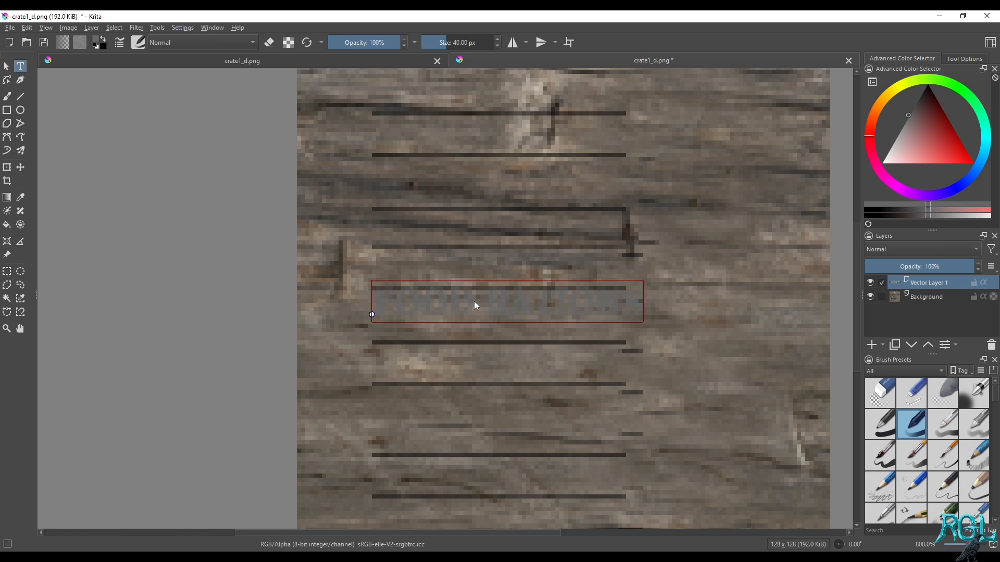
double_click(475, 306)
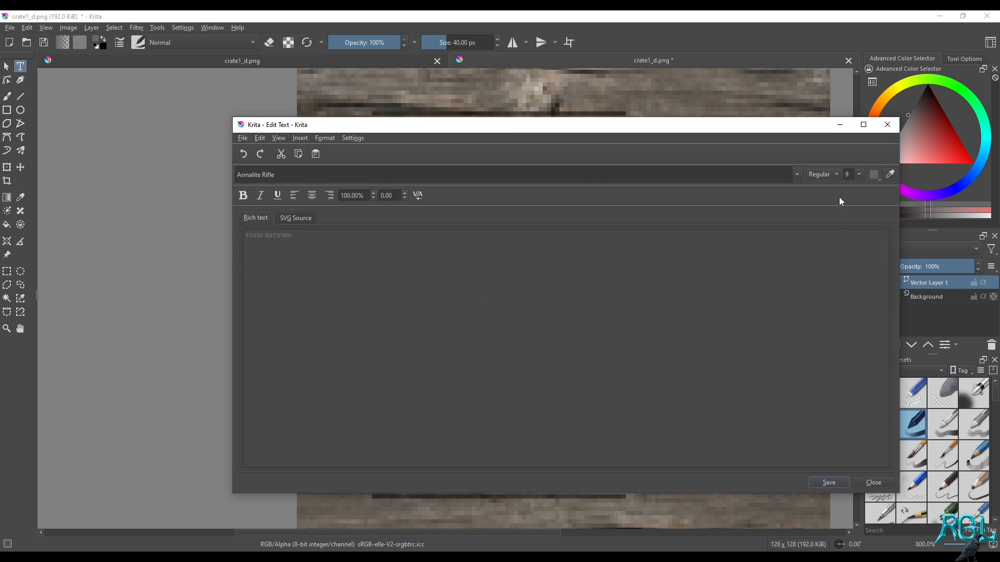
left_click(873, 175)
left_click(866, 232)
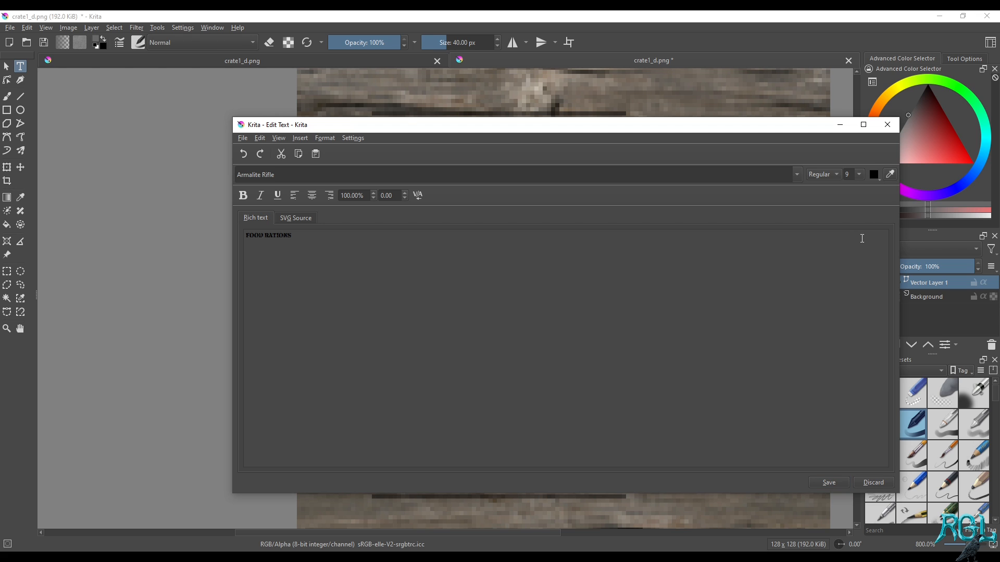
left_click(845, 483)
left_click(888, 125)
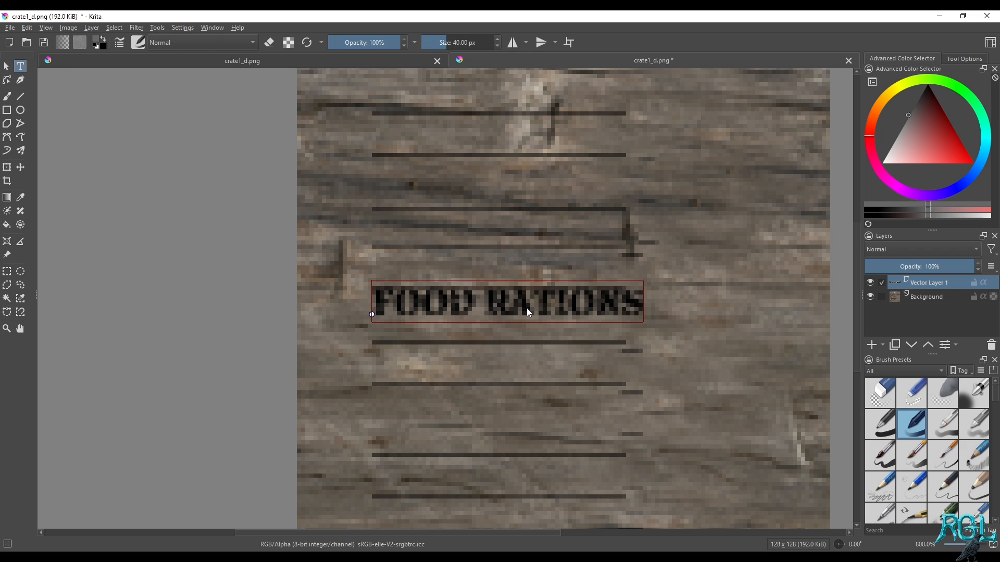
Save the lettered image over crate1_d.png as PNG, switch back to Blender and reload the textures
key("ctrl+s")
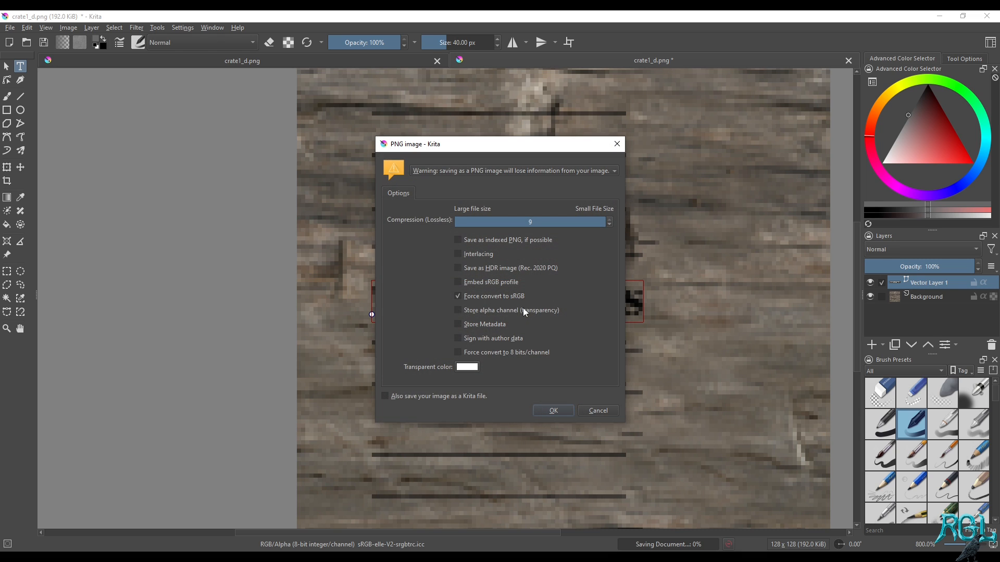
left_click(565, 410)
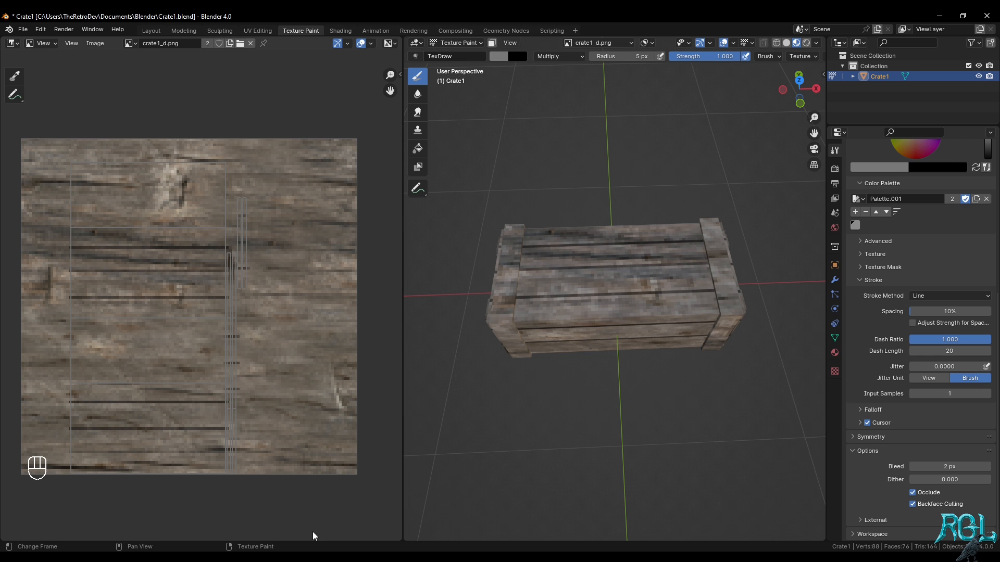
left_click(95, 43)
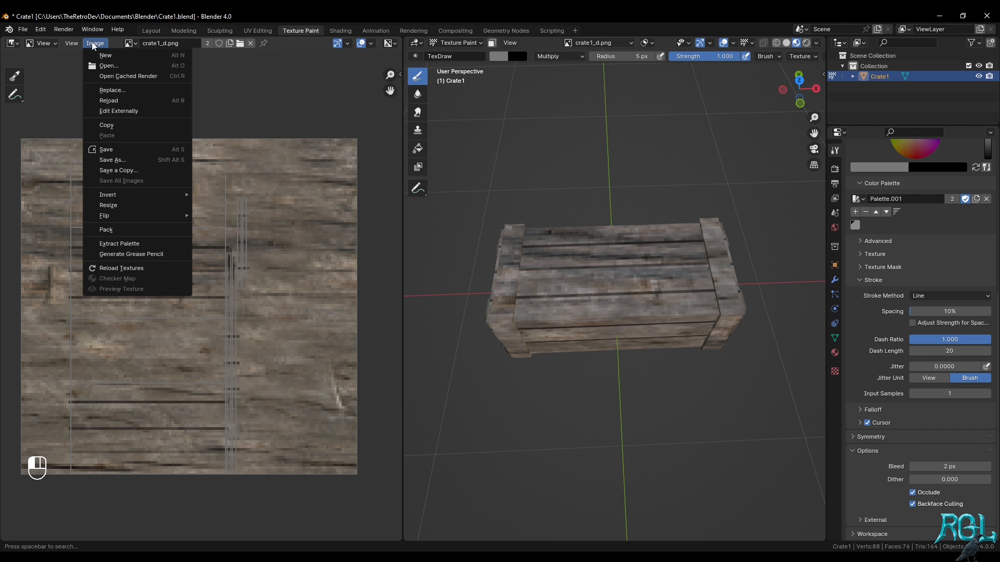
left_click(121, 268)
middle_click_drag(639, 306, 637, 315)
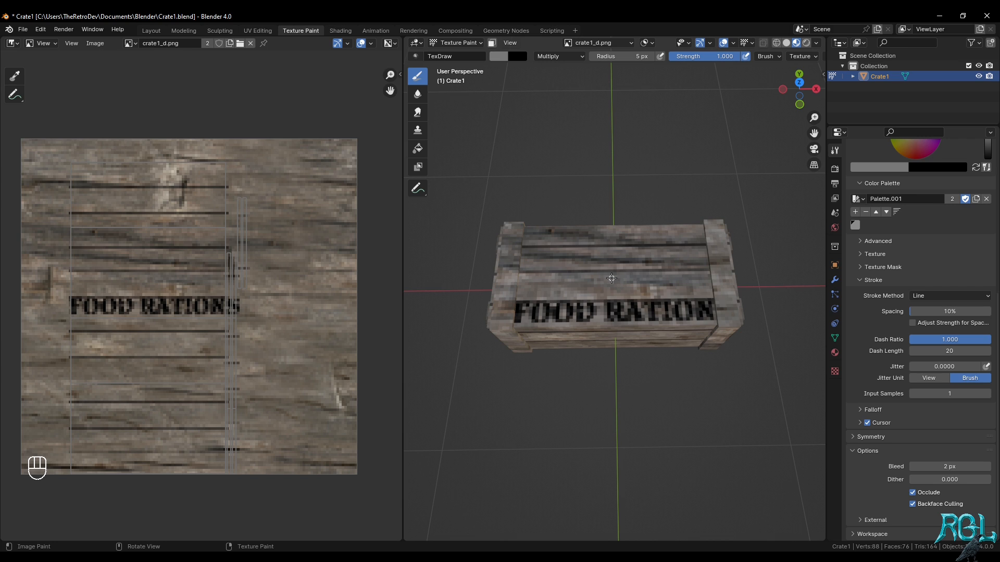
Set the TexDraw brush's stroke method to Space and its radius to 25 px
left_click(931, 296)
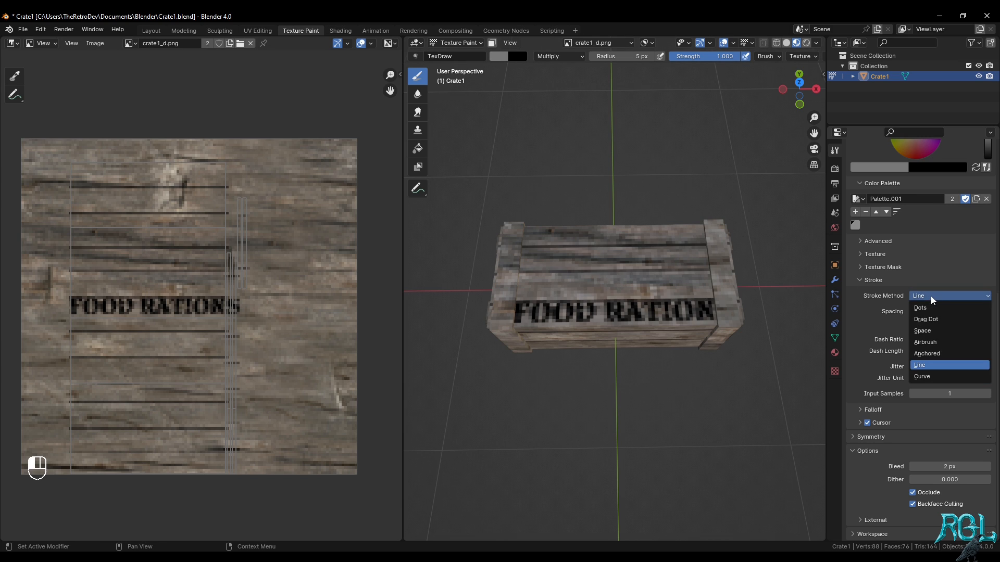
left_click(925, 331)
scroll(914, 303, "up", 10)
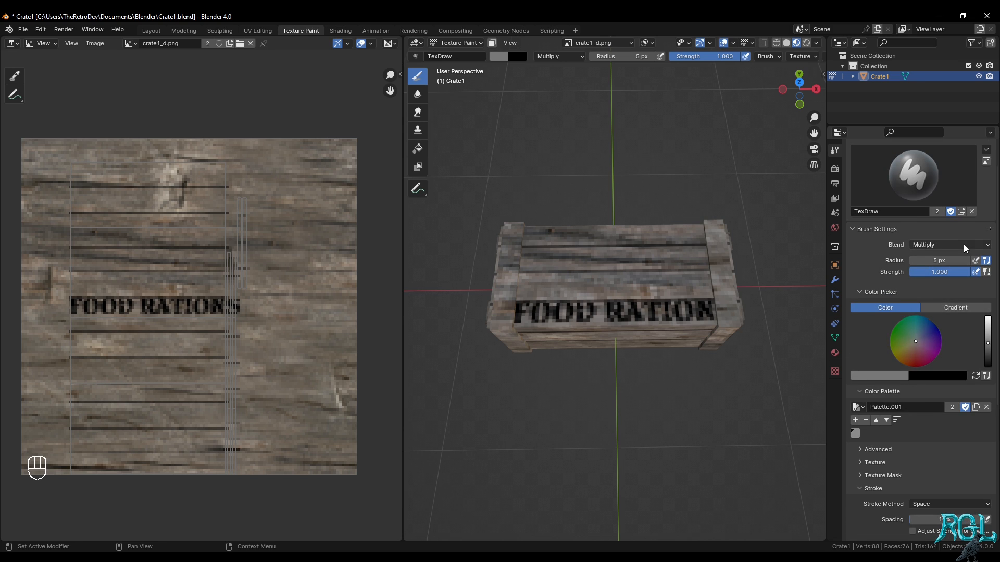
left_click(948, 259)
type("25")
key("Return")
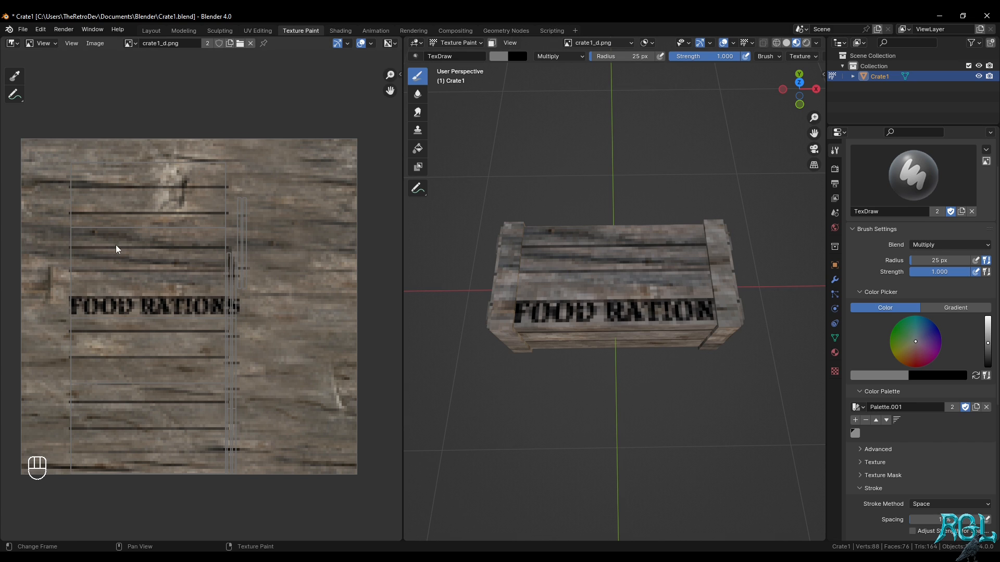
Paint short, soft dark strokes on the plank above the FOOD RATIONS lettering on the crate's top face
left_click(576, 273)
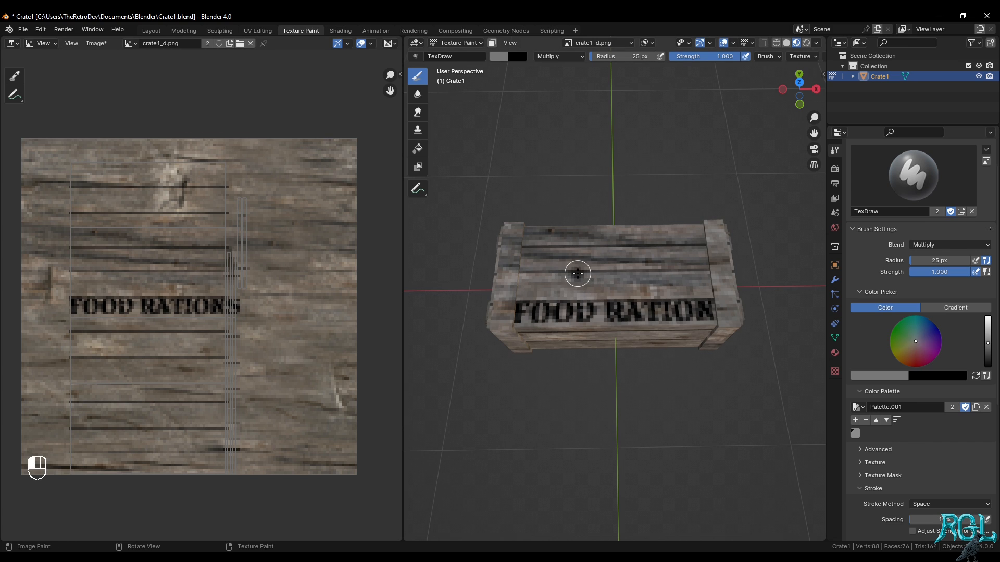
mouse_move(595, 272)
left_mouse_down()
mouse_move(647, 270)
mouse_move(610, 270)
left_mouse_up()
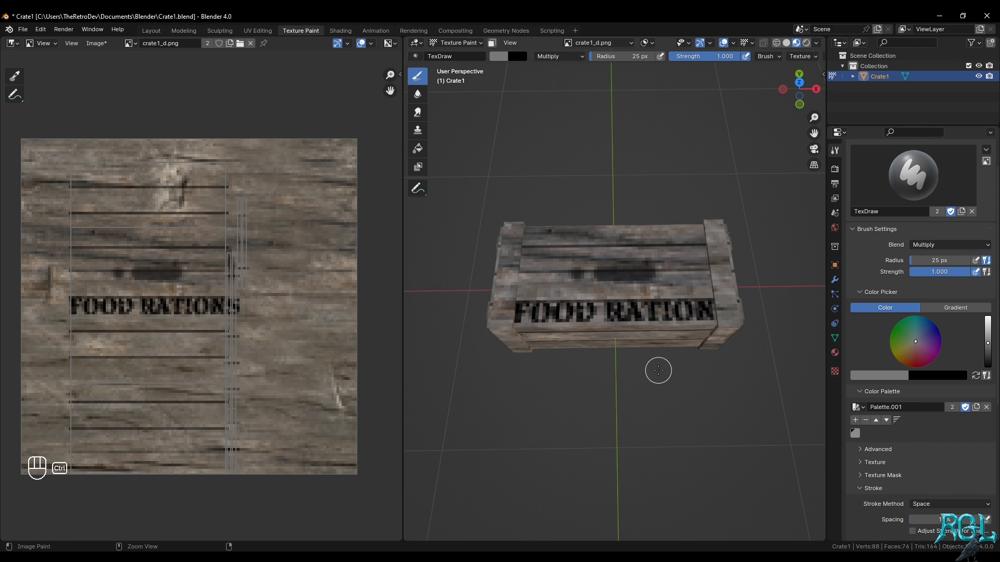
Undo the dark strokes painted above the FOOD RATIONS lettering on the crate's top face
key("ctrl+z")
key("ctrl+z")
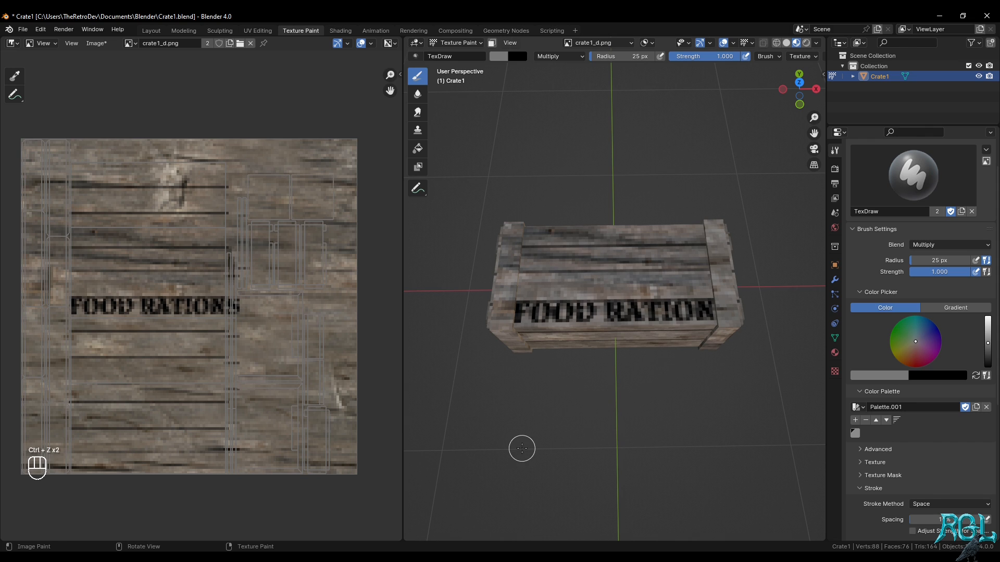
middle_click_drag(594, 410, 563, 439)
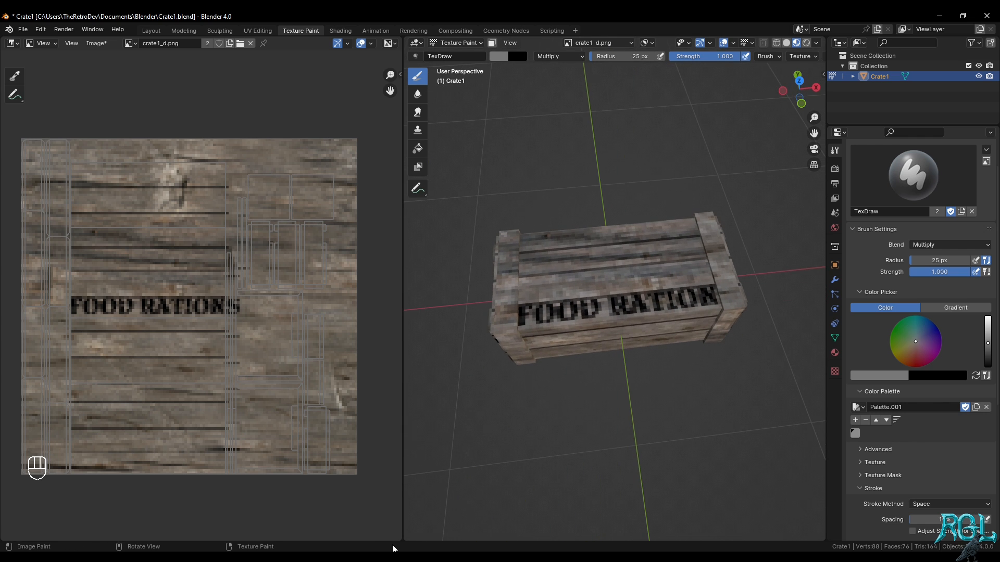
scroll(710, 335, "up", 3)
scroll(710, 335, "down", 2)
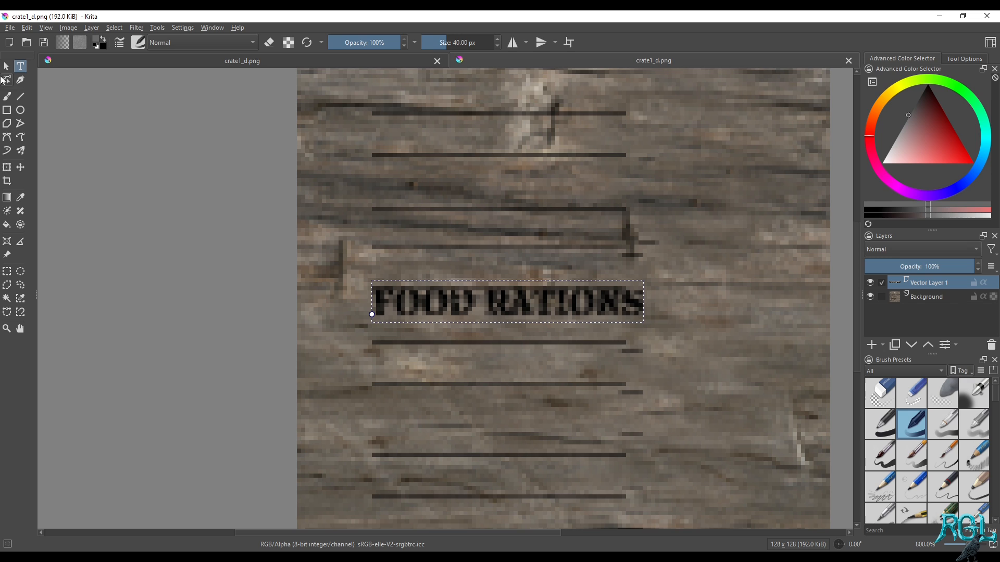
Switch to Krita and move the FOOD RATIONS text up onto the next plank, between its two dark lines
left_click(6, 66)
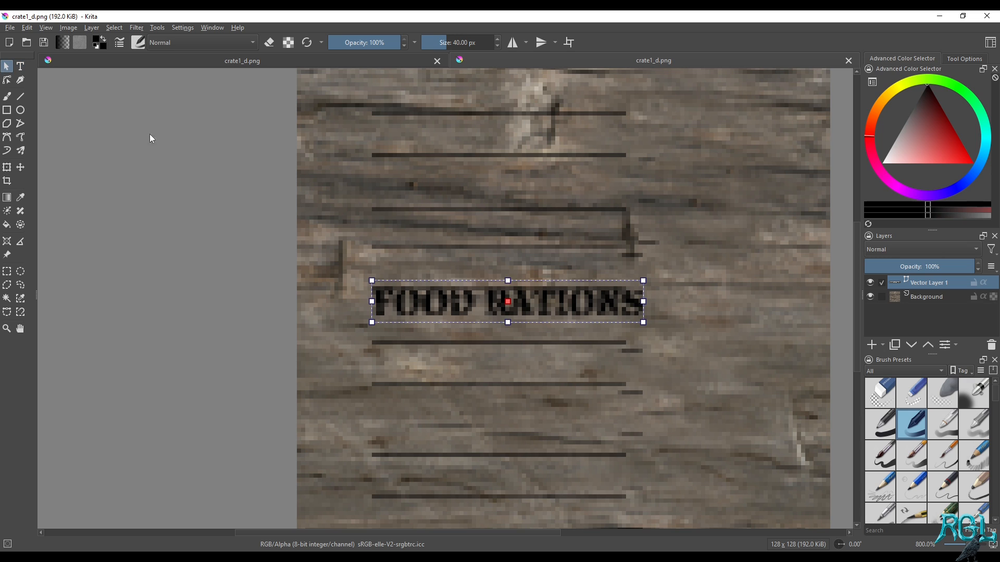
left_click_drag(511, 302, 509, 252)
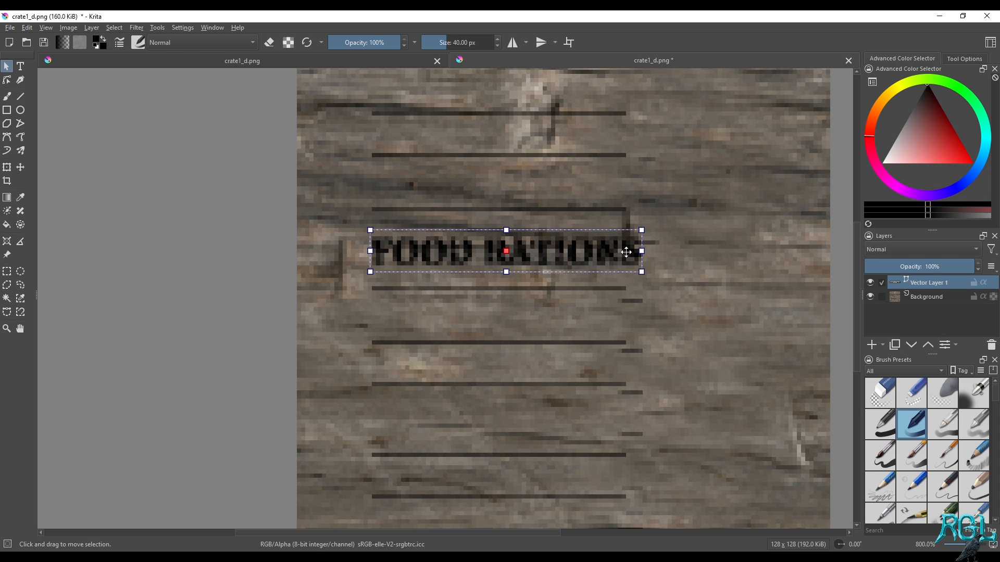
left_click_drag(638, 251, 635, 250)
key("t")
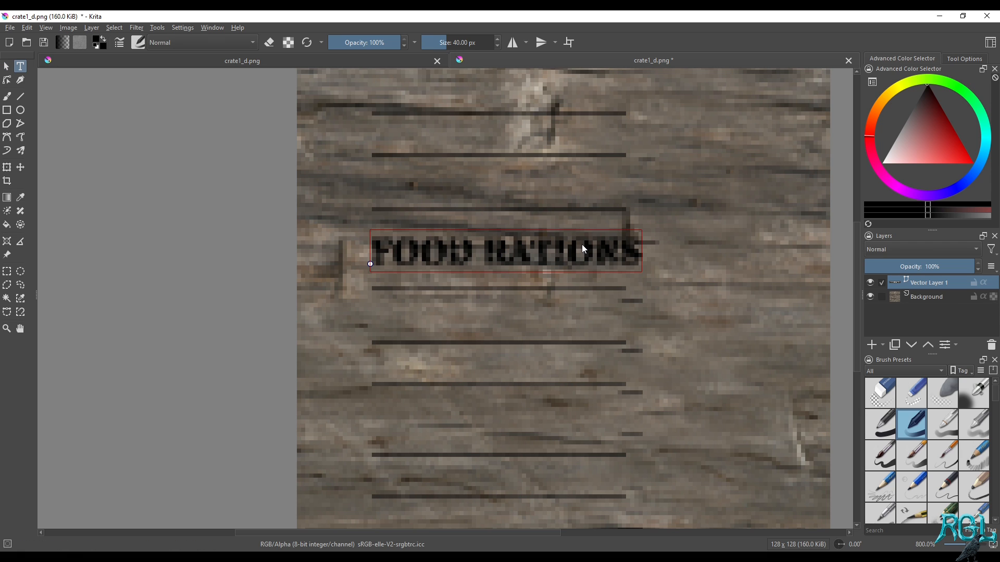
left_click(563, 261)
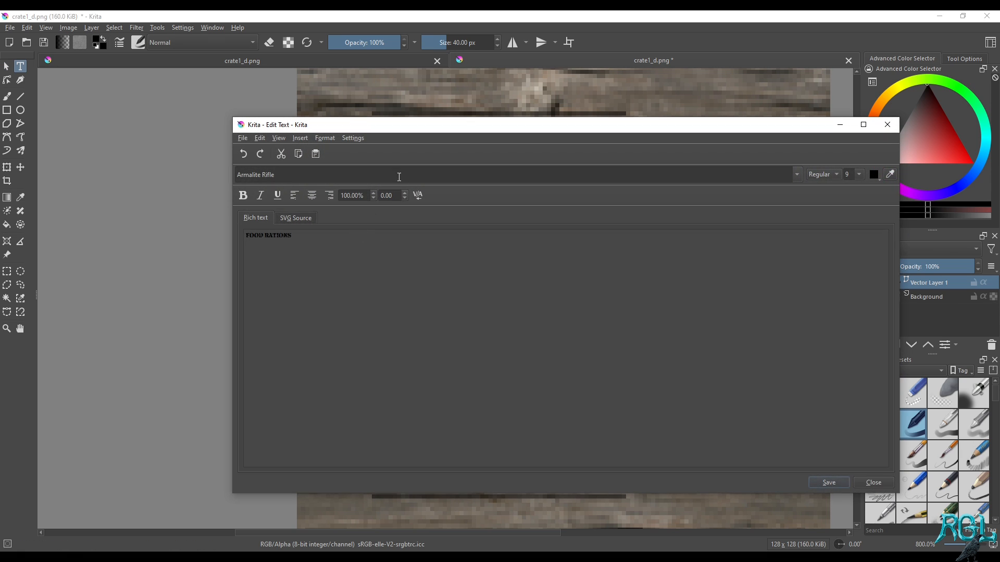
left_click(262, 139)
left_click(433, 346)
left_click(878, 484)
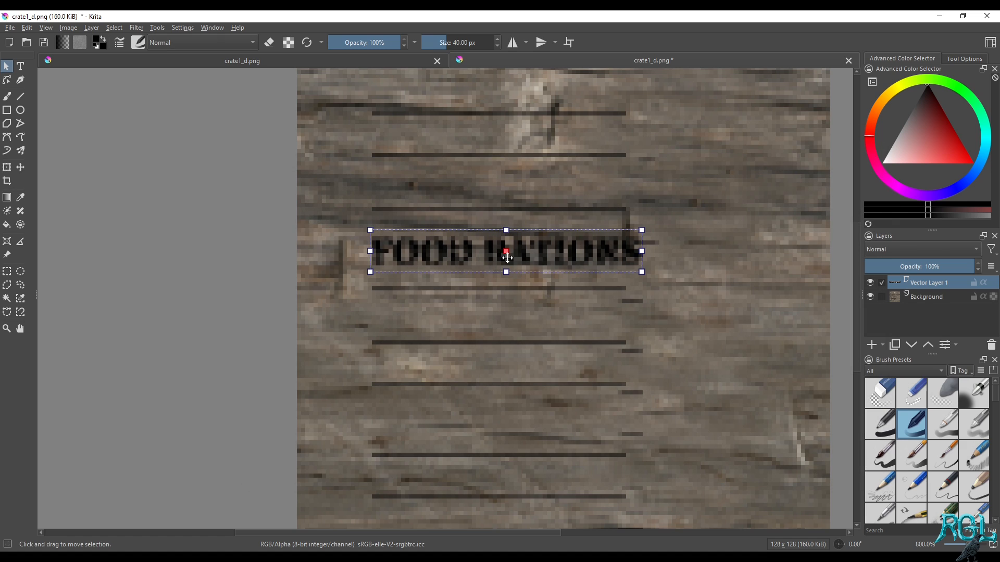
Try the FOOD RATIONS text lower down, over a plank line, and delete the accidentally added placeholder text
left_click_drag(509, 257, 516, 335)
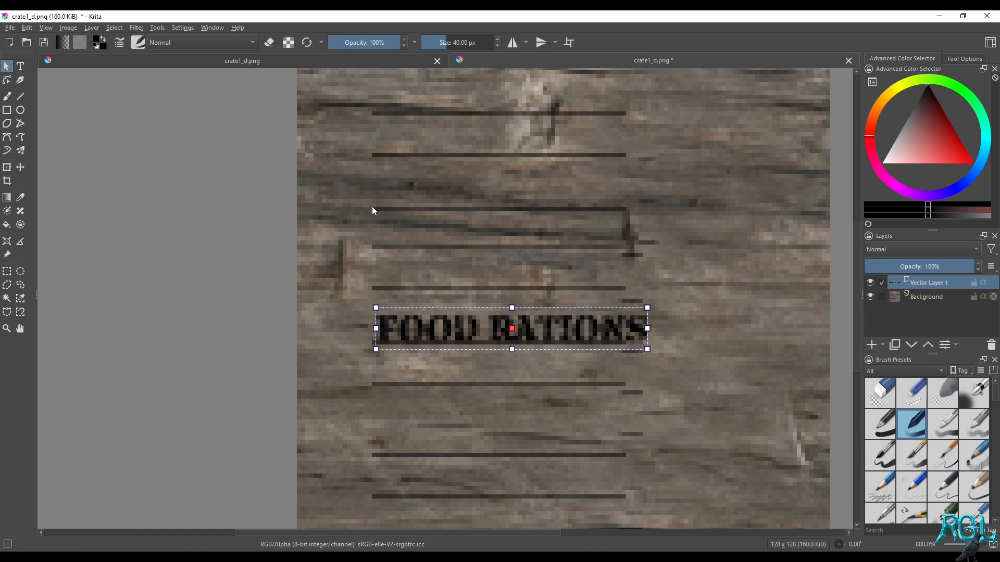
left_click(20, 66)
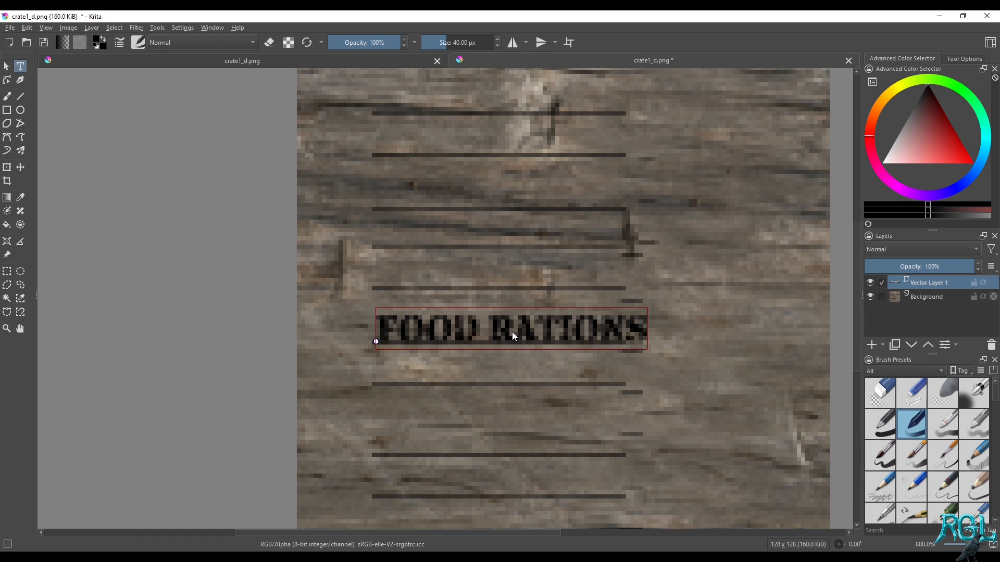
left_click(377, 343)
left_click(385, 341)
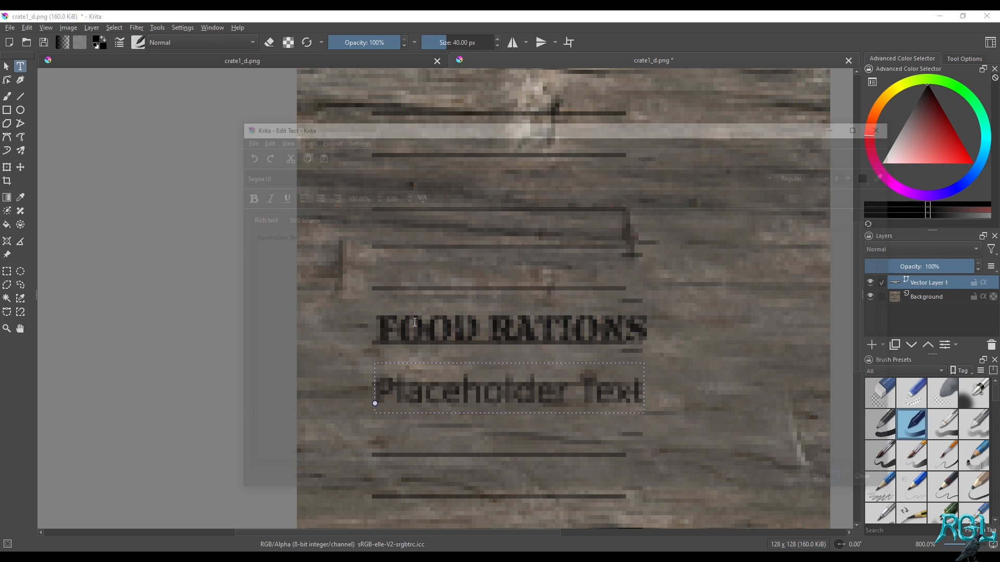
left_click(887, 124)
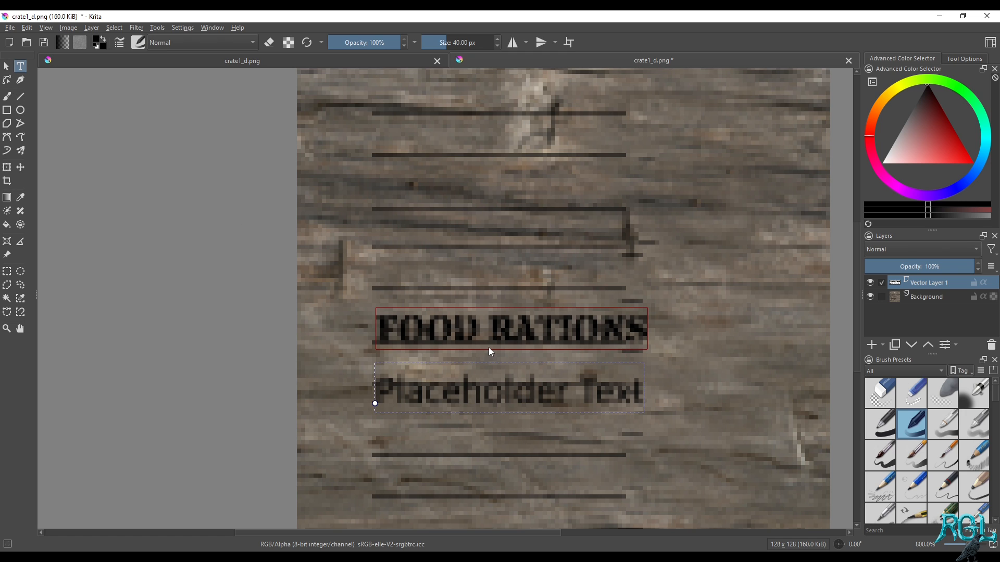
key("Delete")
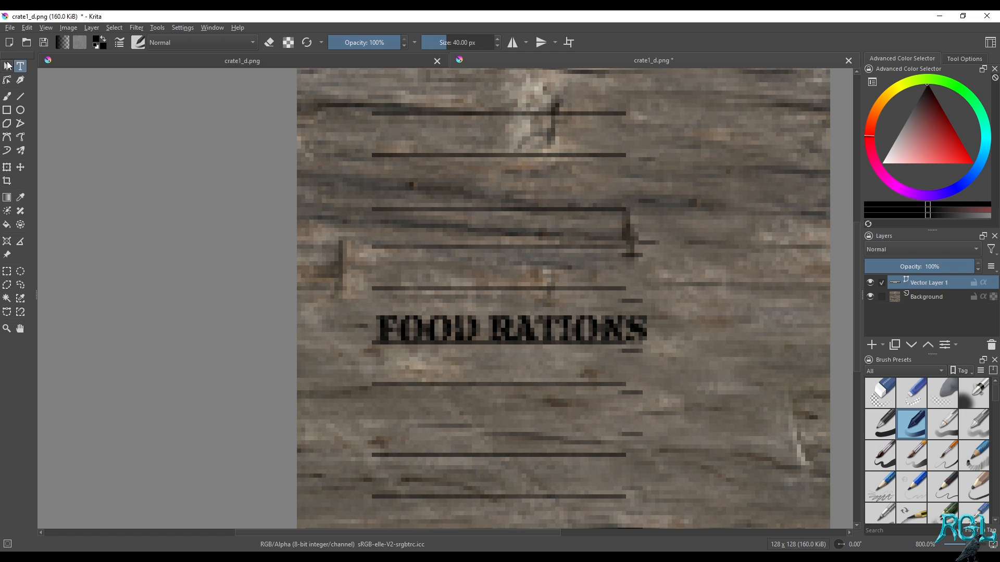
Move the FOOD RATIONS text back up between the dark lines of the upper plank
left_click(7, 66)
left_click(508, 328)
left_click_drag(509, 328, 504, 246)
right_click(536, 253)
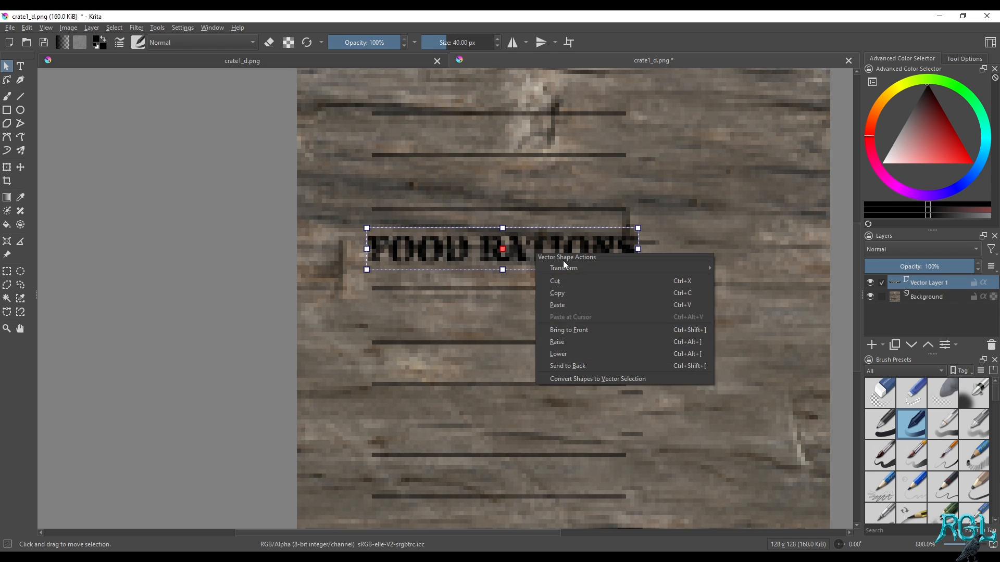
left_click(549, 230)
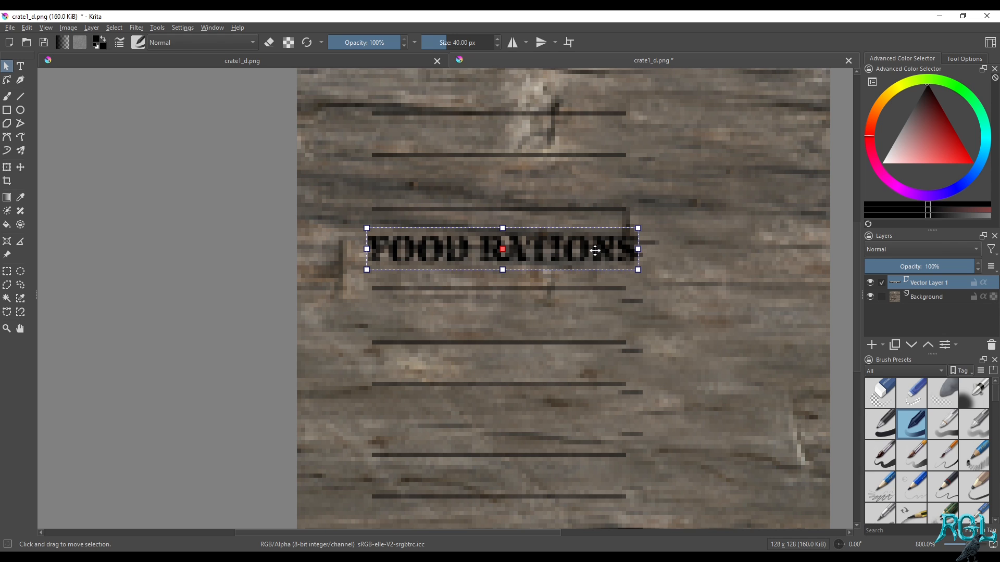
right_click(534, 248)
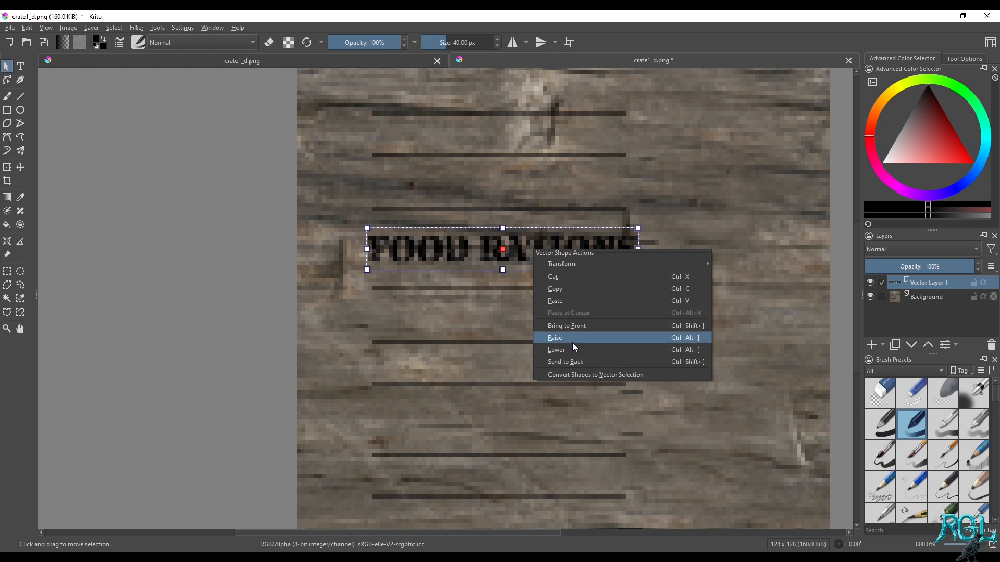
Reopen the FOOD RATIONS text, set its font size to 8 and save the edit
left_click(18, 67)
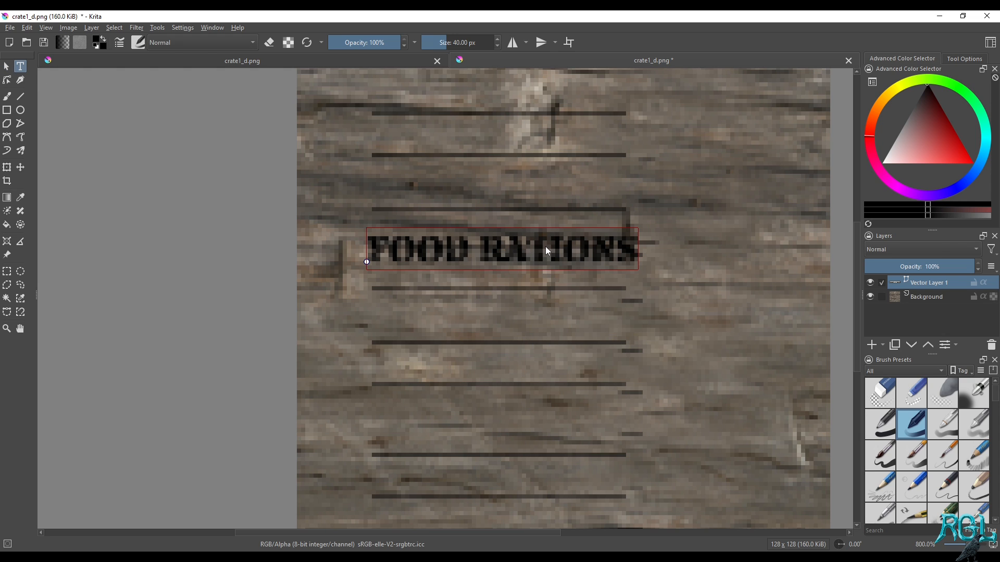
double_click(613, 238)
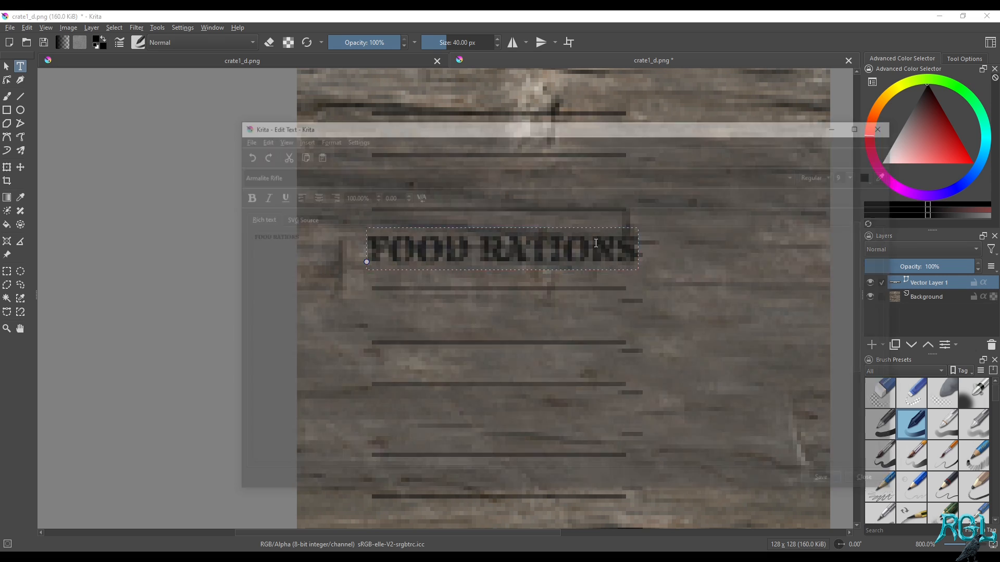
left_click(854, 174)
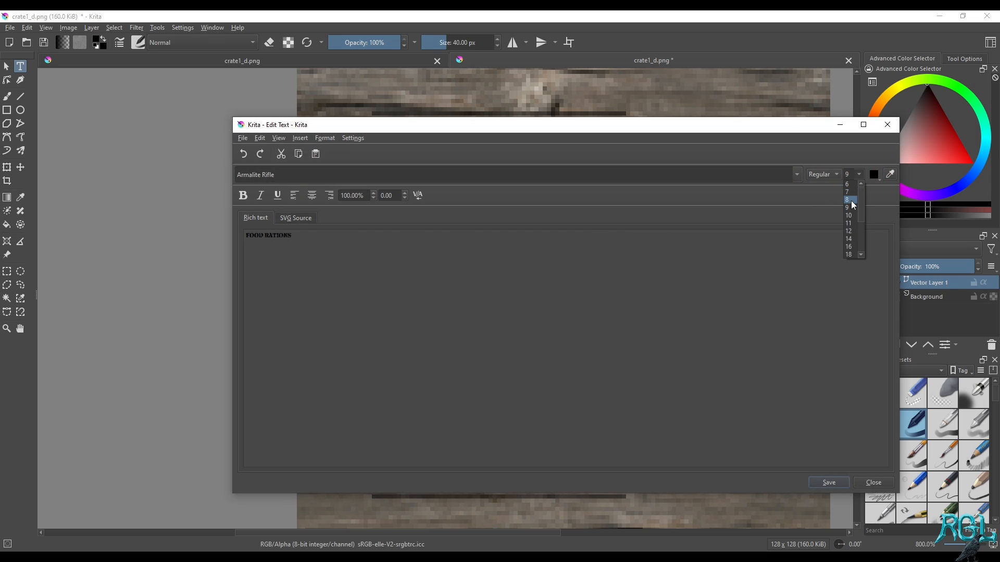
left_click(847, 200)
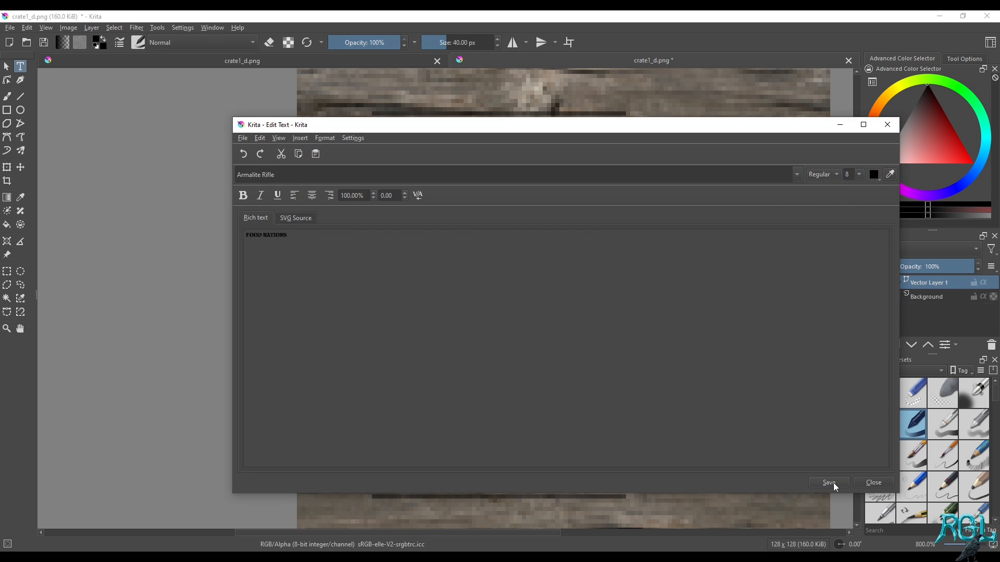
left_click(834, 485)
left_click(887, 124)
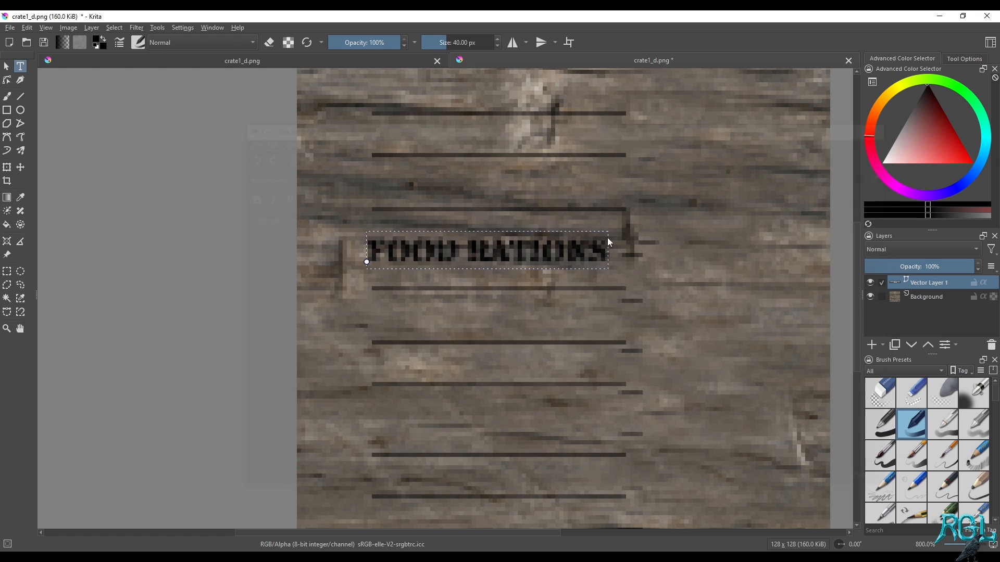
Nudge the smaller FOOD RATIONS text right to centre it along the plank lines and save crate1_d.png
left_click(6, 66)
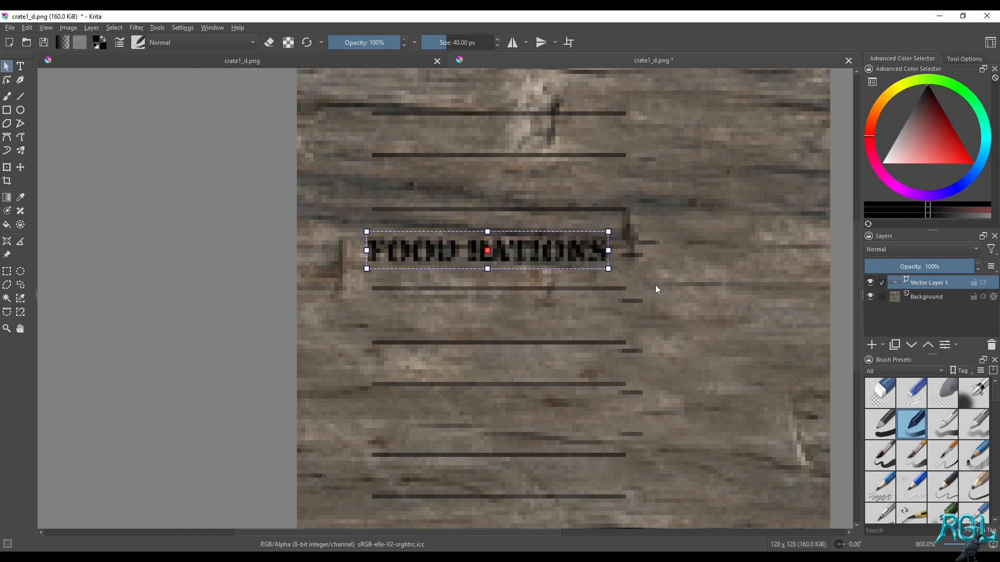
left_click_drag(548, 252, 556, 253)
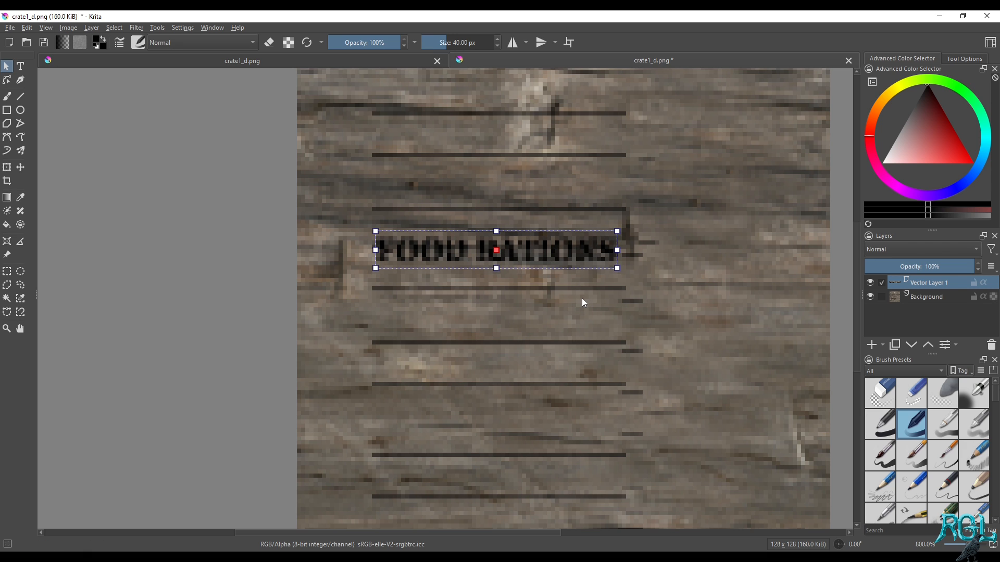
key("ctrl+s")
left_click(564, 410)
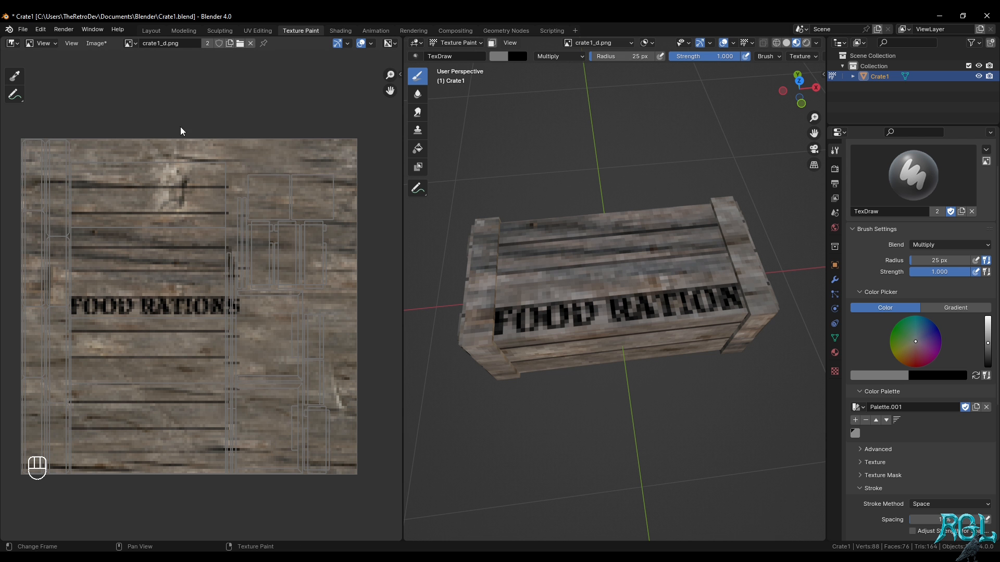
Switch back to Blender, reload the textures and examine the lettering on the crate's top face
left_click(104, 46)
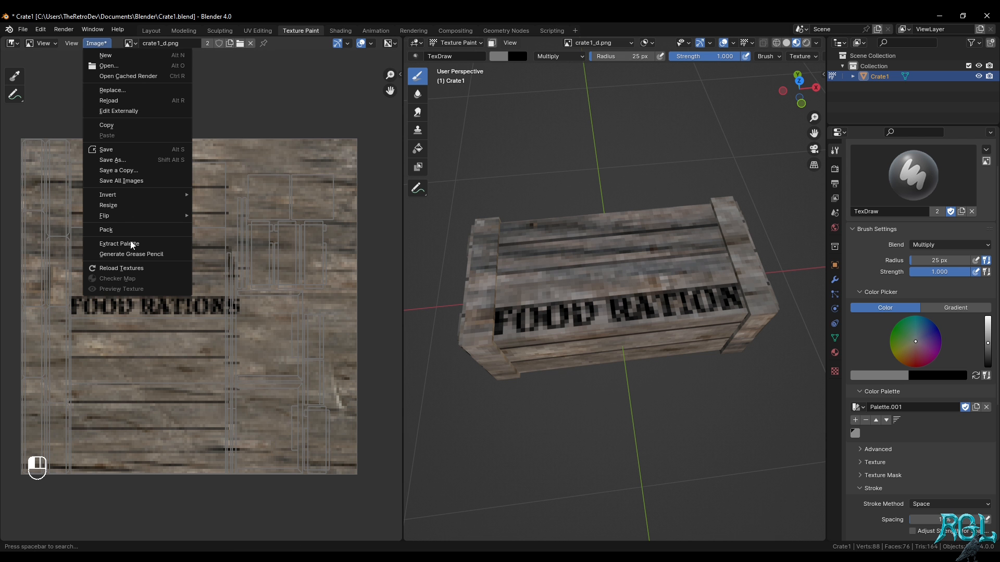
left_click(125, 268)
middle_click_drag(624, 291, 550, 335)
scroll(702, 331, "up", 5)
scroll(701, 331, "down", 5)
middle_click_drag(710, 320, 530, 268)
middle_click_drag(678, 276, 603, 285)
scroll(569, 295, "up", 3)
scroll(604, 286, "down", 4)
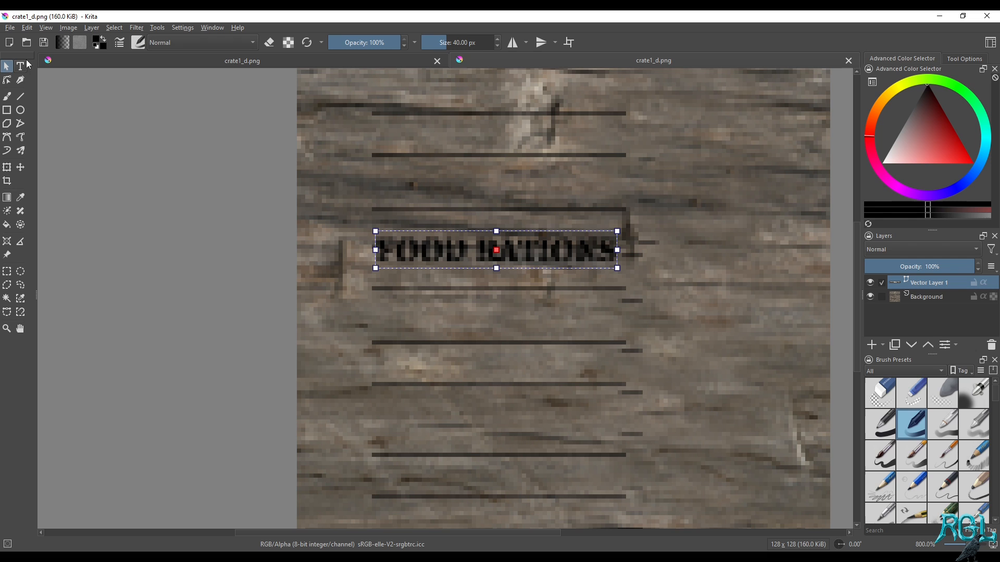
left_click(20, 65)
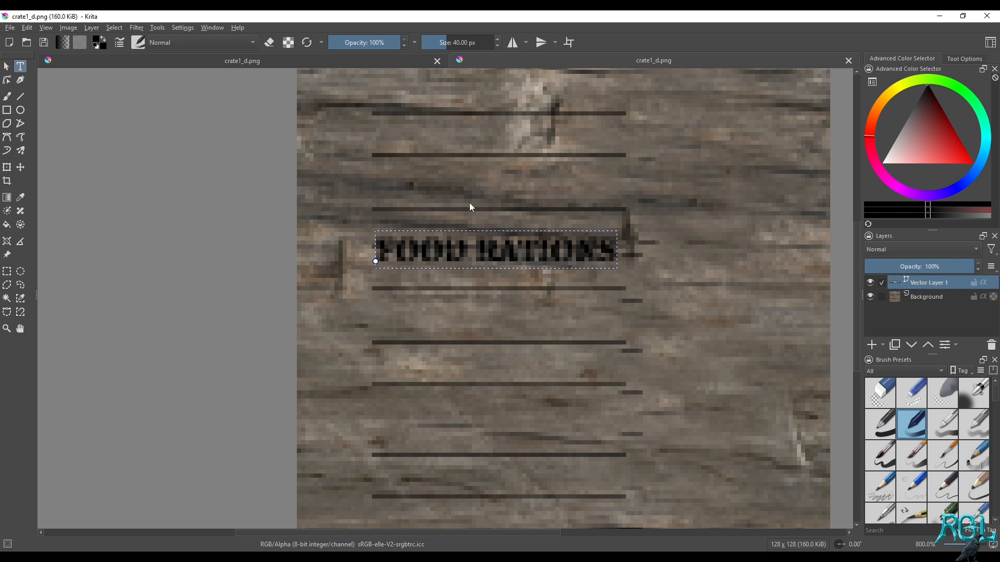
left_click(476, 245)
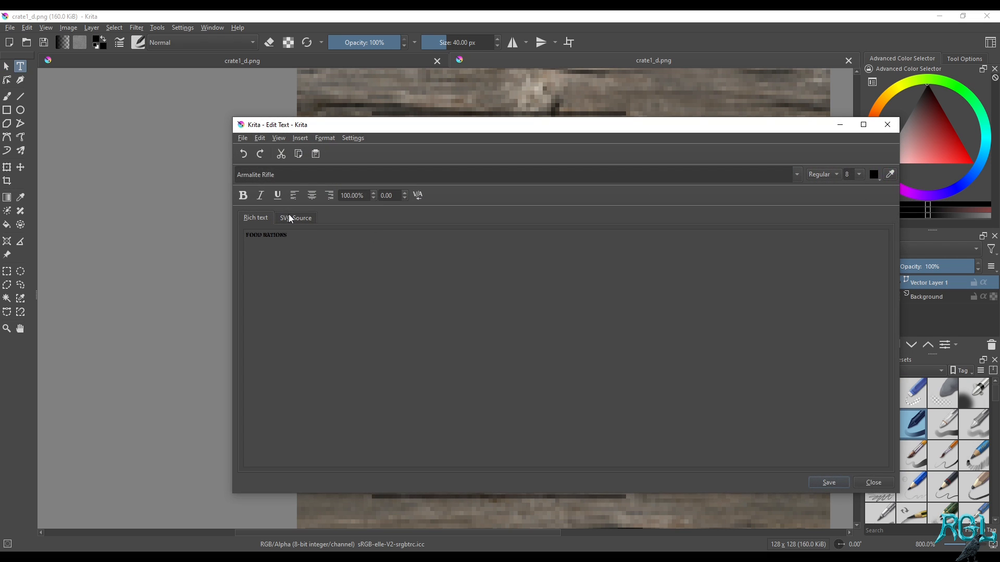
left_click(290, 218)
left_click(267, 218)
left_click(301, 138)
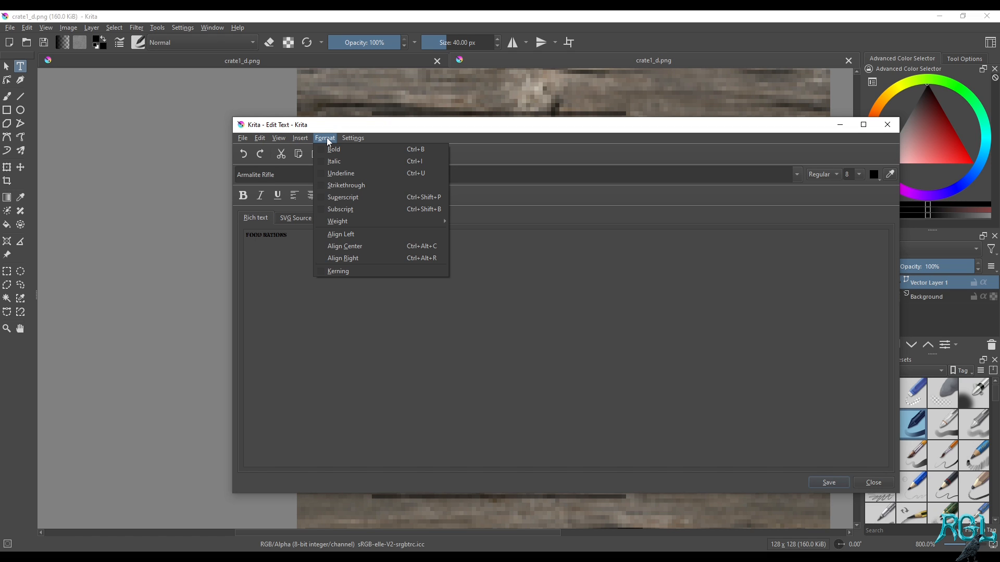
left_click(473, 319)
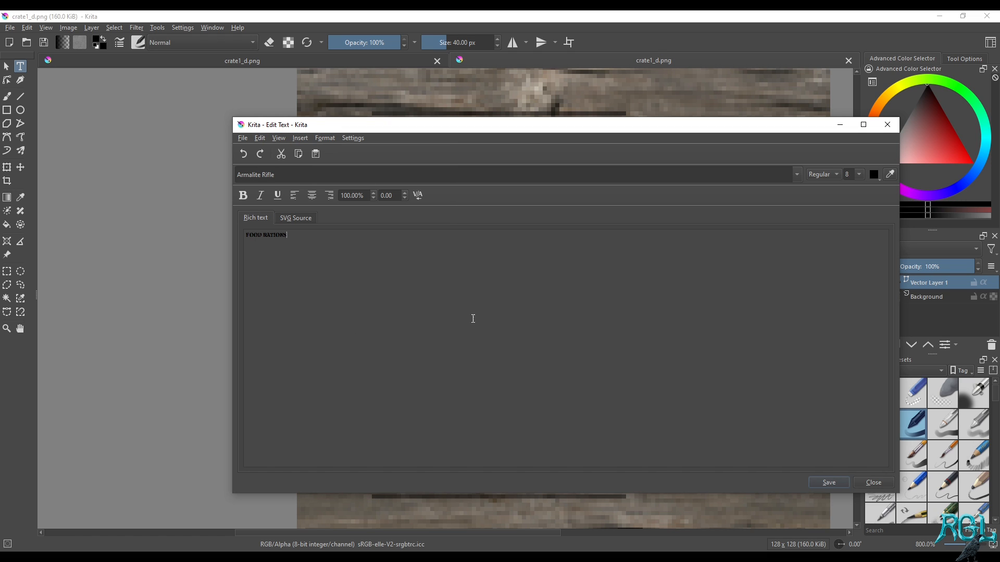
left_click(827, 176)
left_click(298, 218)
left_click(255, 218)
left_click(873, 482)
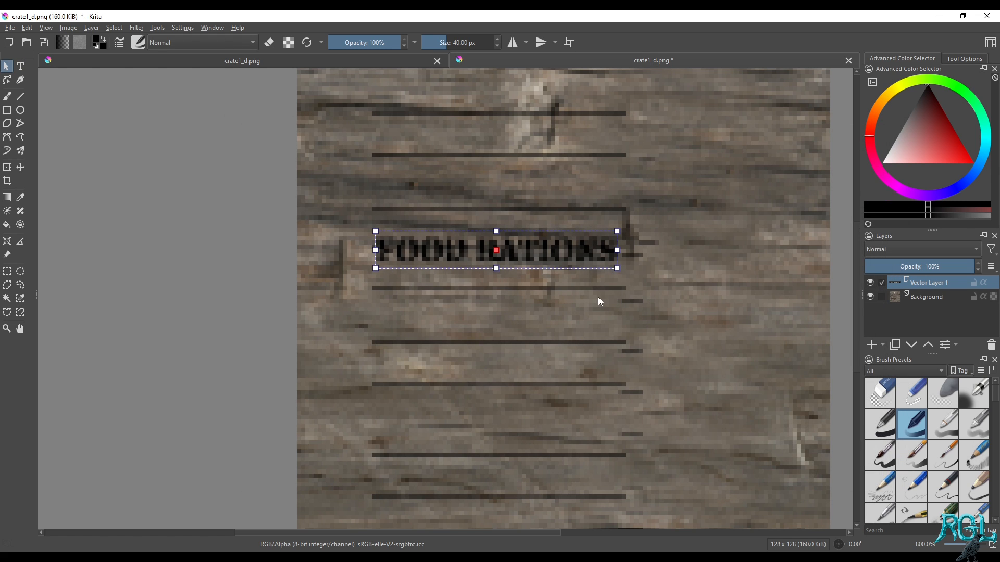
Save crate1_d.png again in Krita, switch to Blender, reload the textures and check the whole crate
key("ctrl+s")
left_click(553, 411)
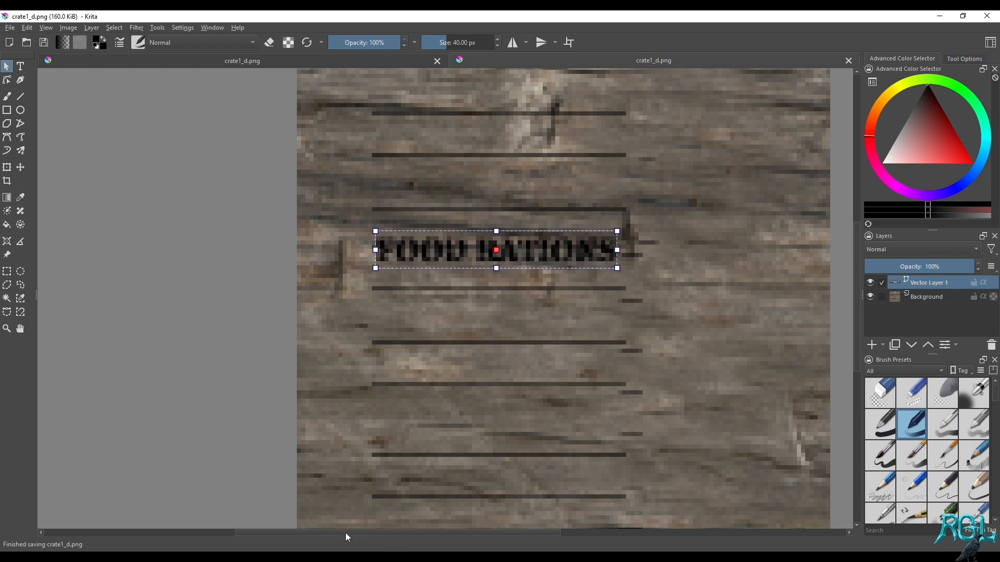
key("alt+Tab")
left_click(94, 43)
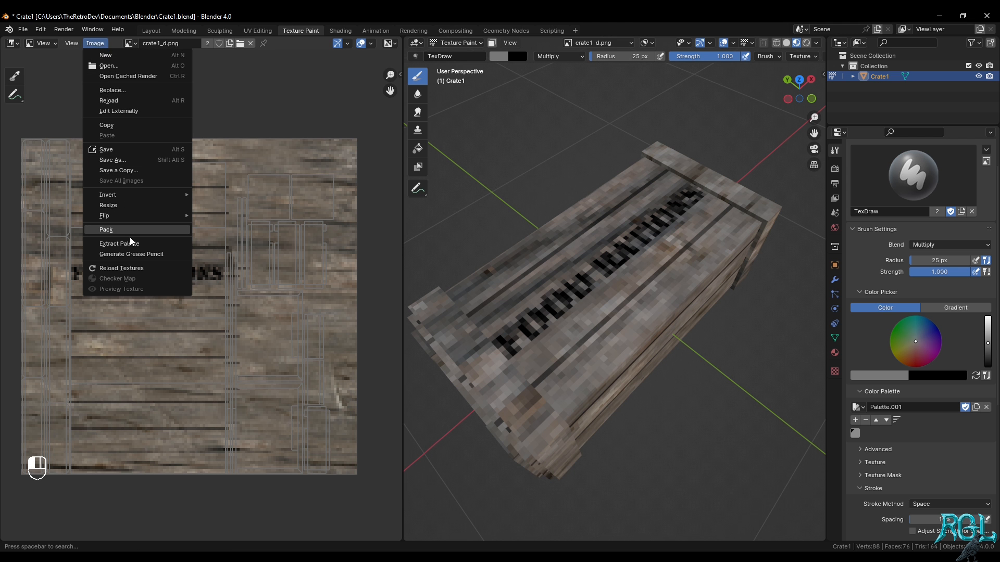
left_click(130, 268)
mouse_move(672, 268)
middle_mouse_down()
mouse_move(686, 260)
mouse_move(657, 248)
mouse_move(648, 206)
mouse_move(668, 257)
middle_mouse_up()
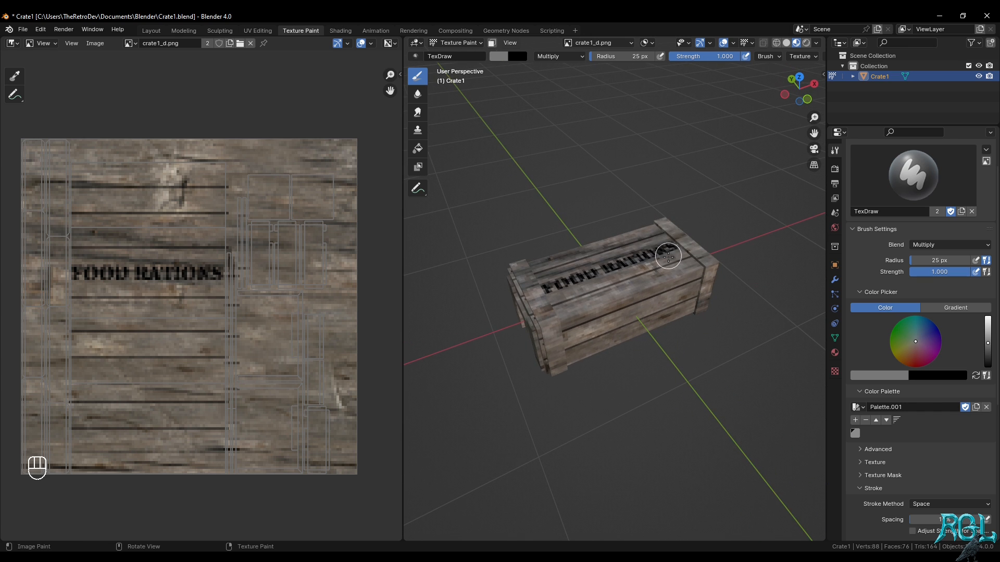
middle_click_drag(622, 285, 598, 278)
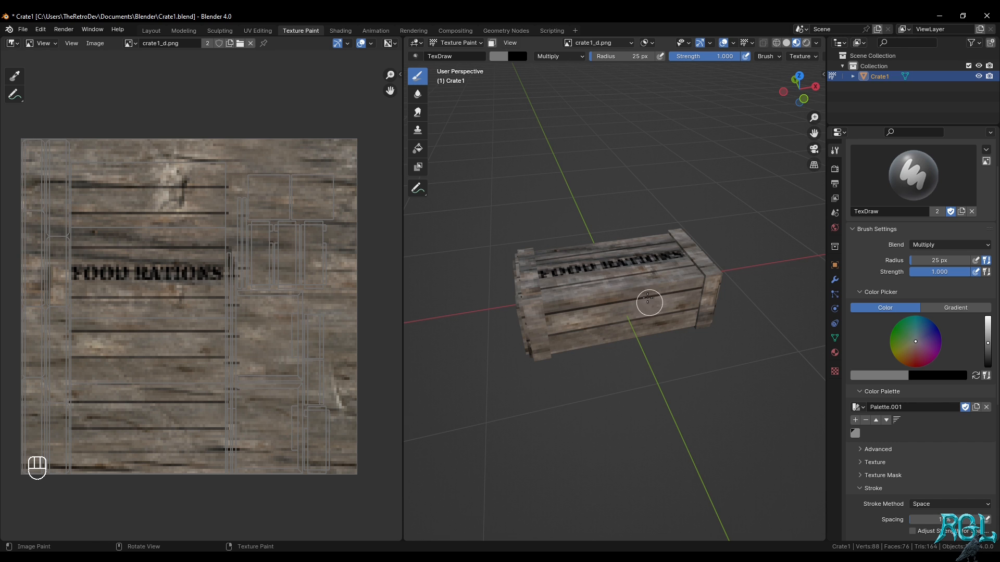
Add the current grey brush colour to Palette.001 and set the active brush colour to white
middle_click_drag(650, 303, 660, 274)
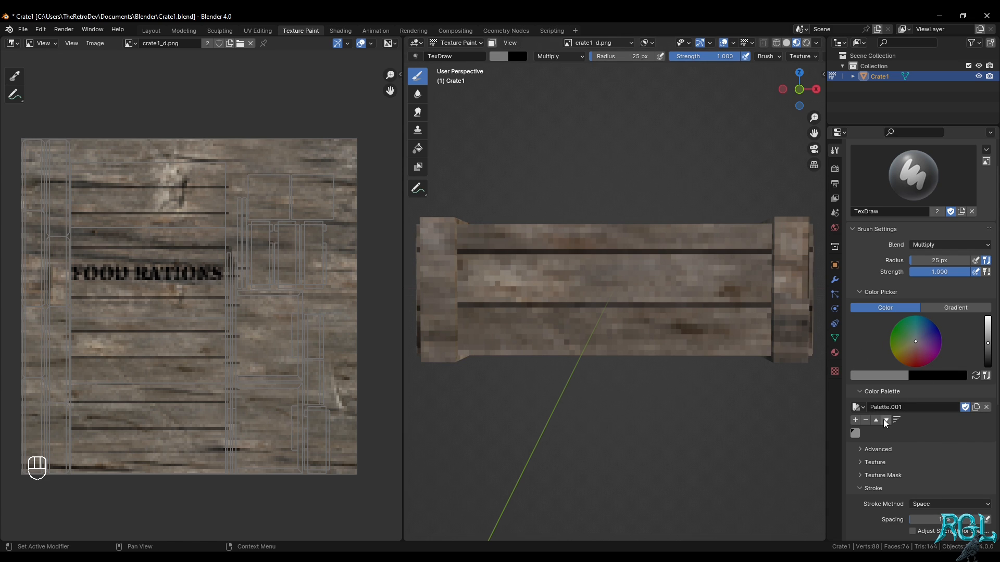
left_click(856, 420)
left_click(857, 433)
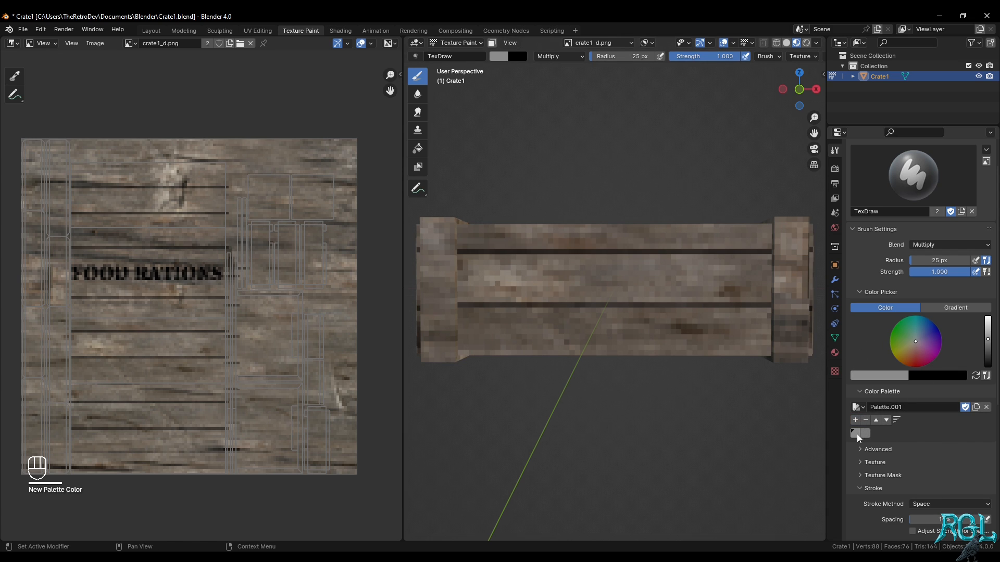
left_click(862, 435)
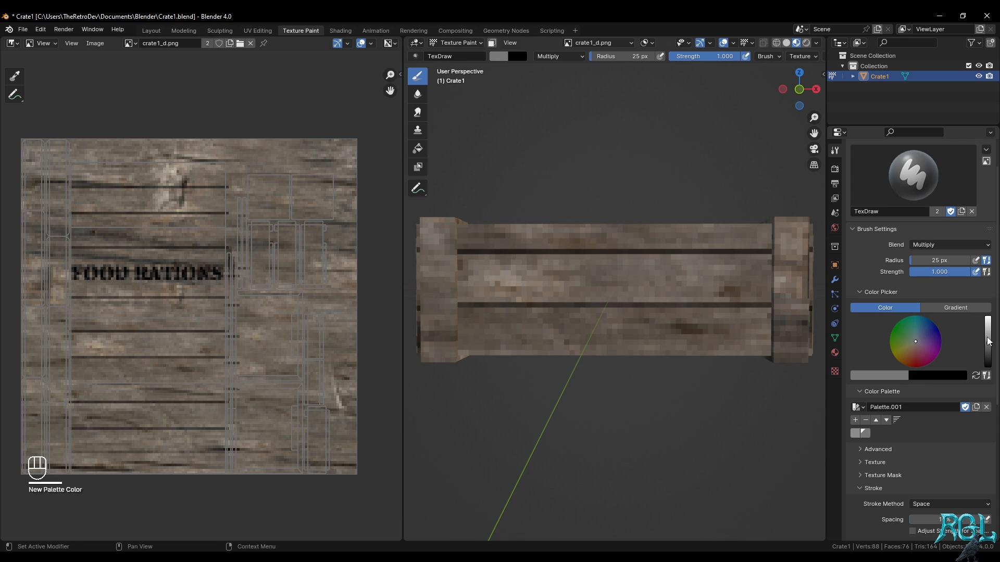
left_click_drag(989, 341, 988, 318)
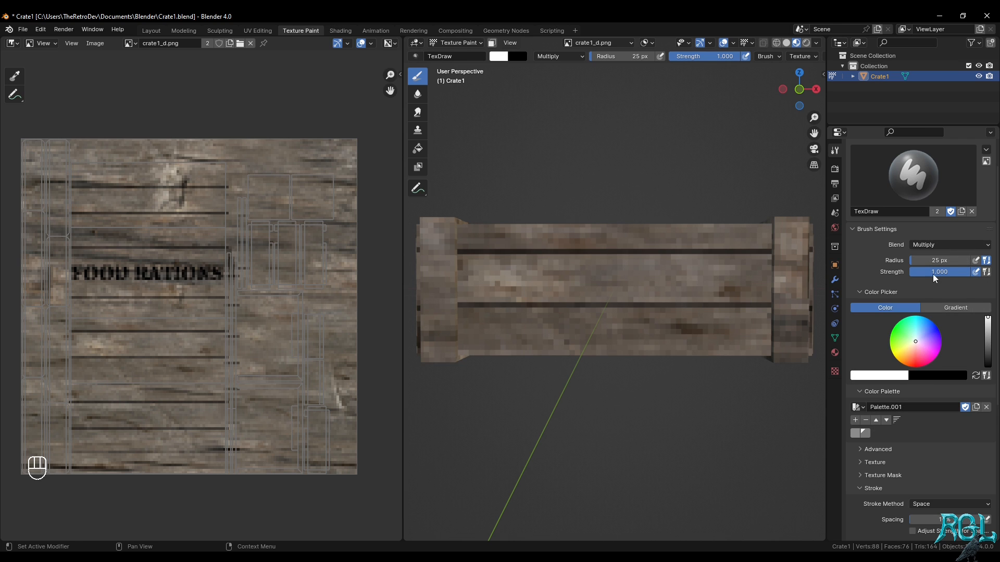
Create a new brush texture and name it Moss
left_click(834, 372)
left_click(901, 184)
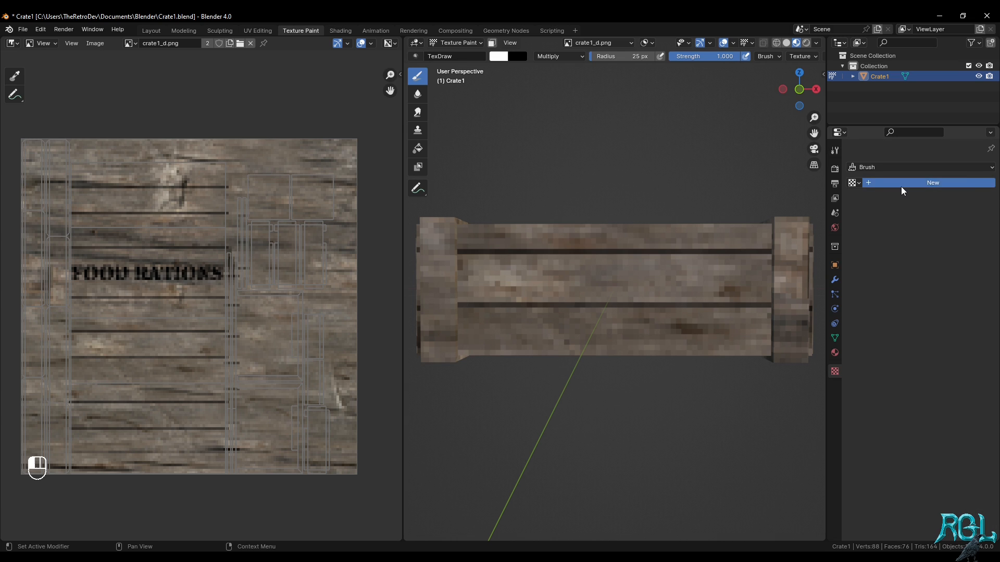
left_click(902, 186)
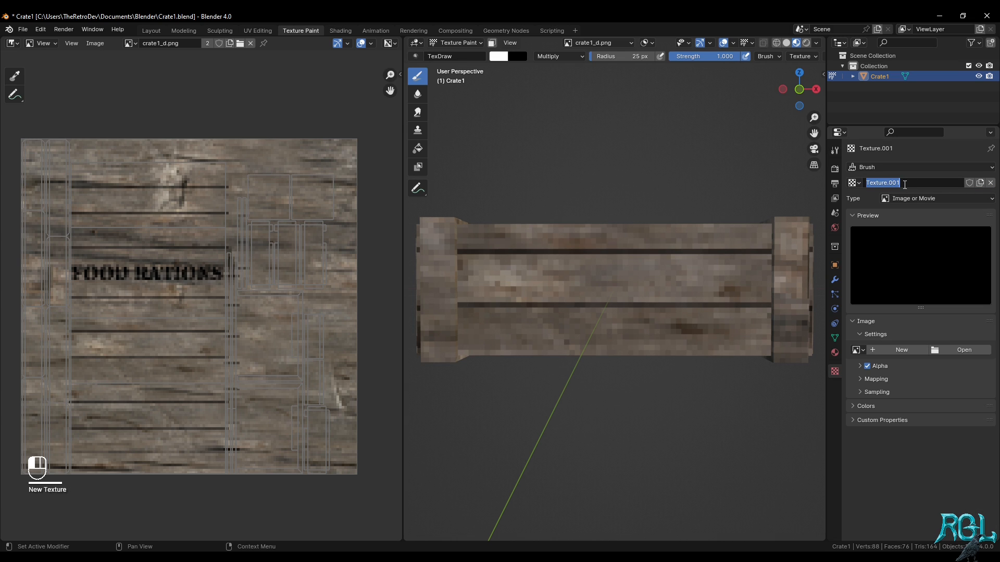
type("Dirty")
key("Return")
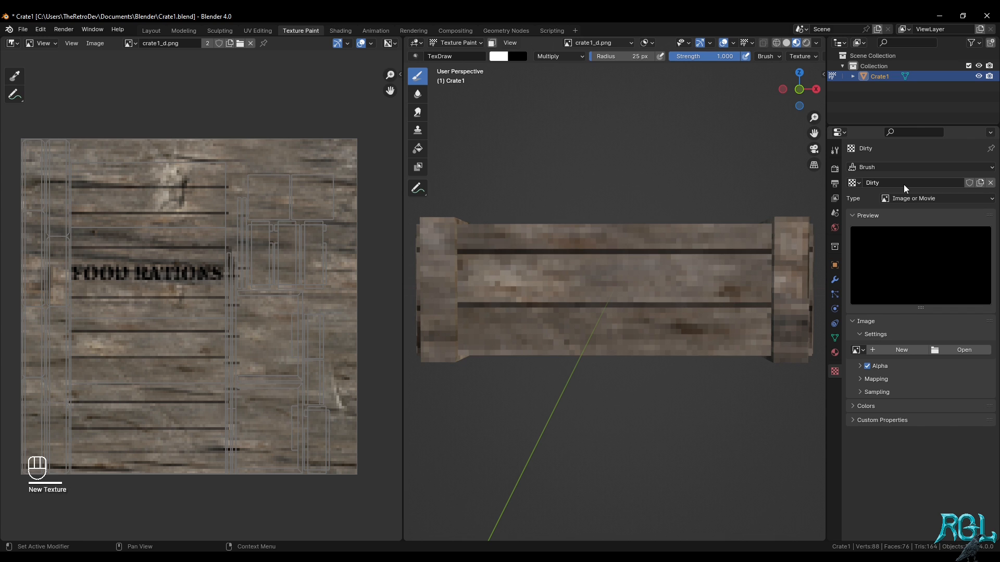
left_click(891, 182)
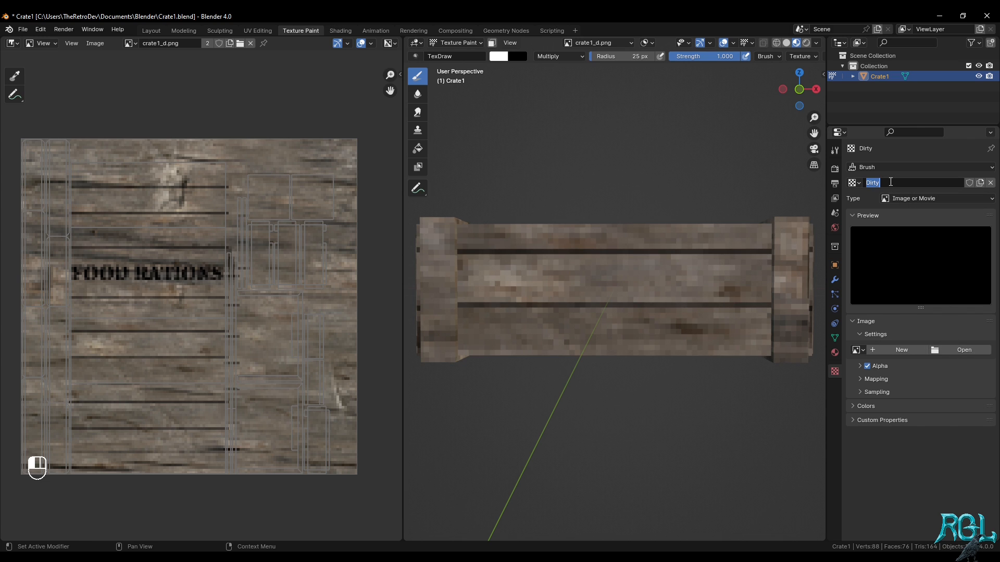
type("Moss")
key("Return")
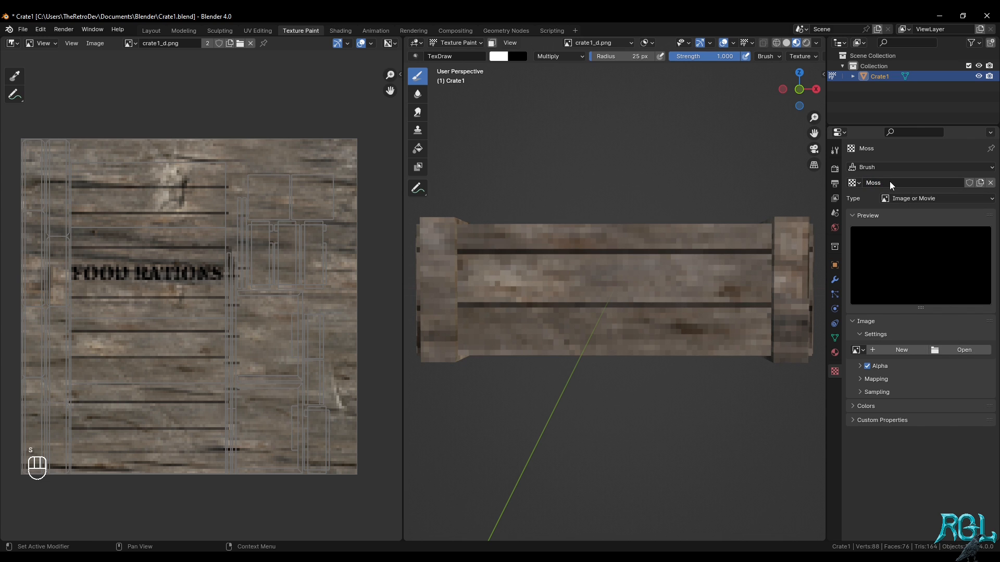
Load the TCom_DecalsStain0090 masked PNG from the Moss folder into the texture and enable Calculate and Invert for its alpha
left_click(965, 350)
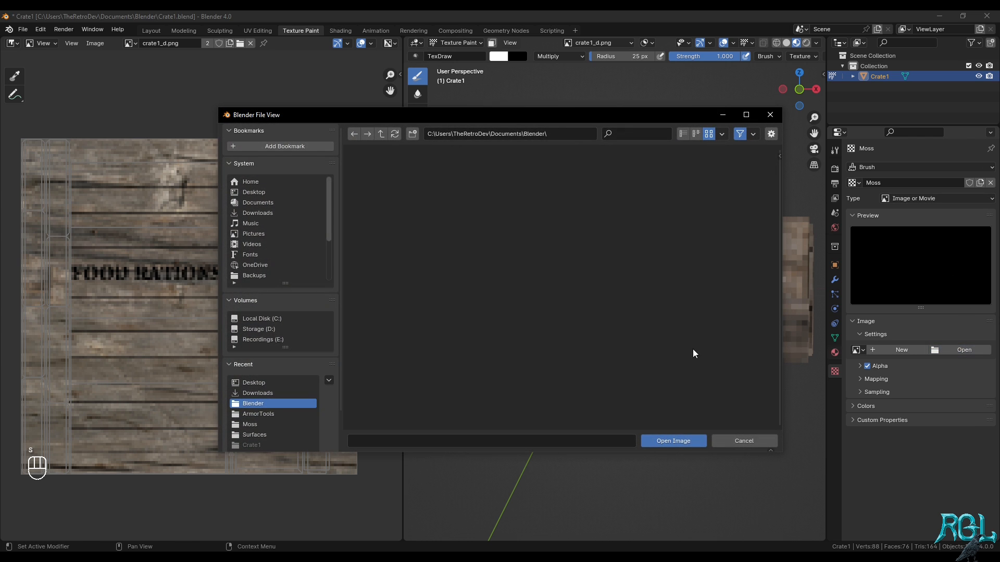
left_click(283, 423)
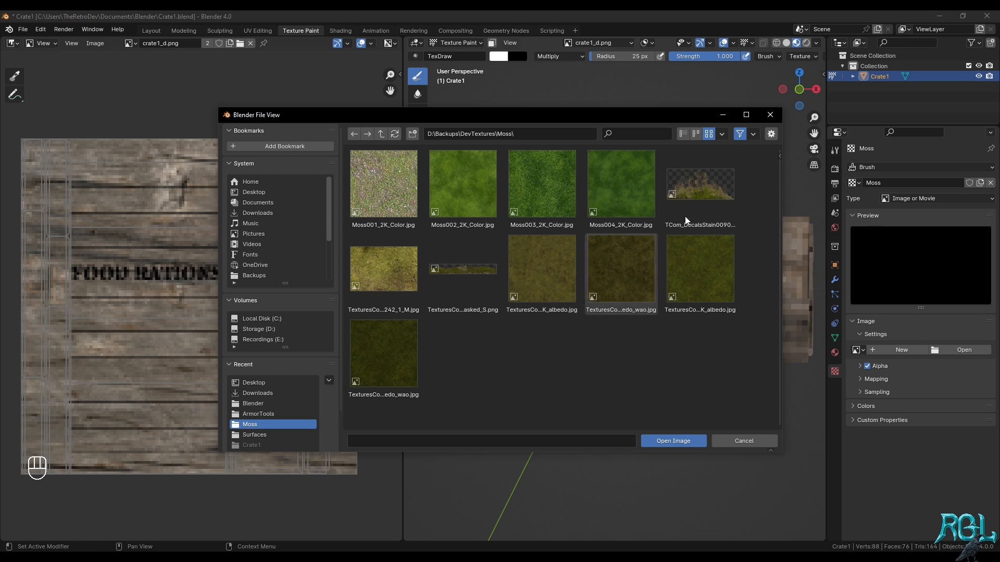
double_click(707, 196)
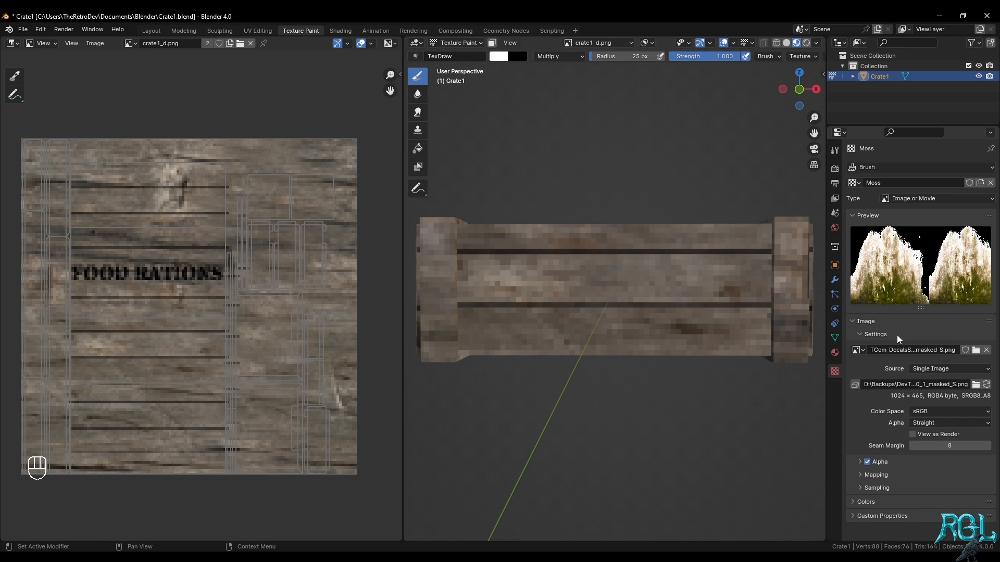
left_click(889, 464)
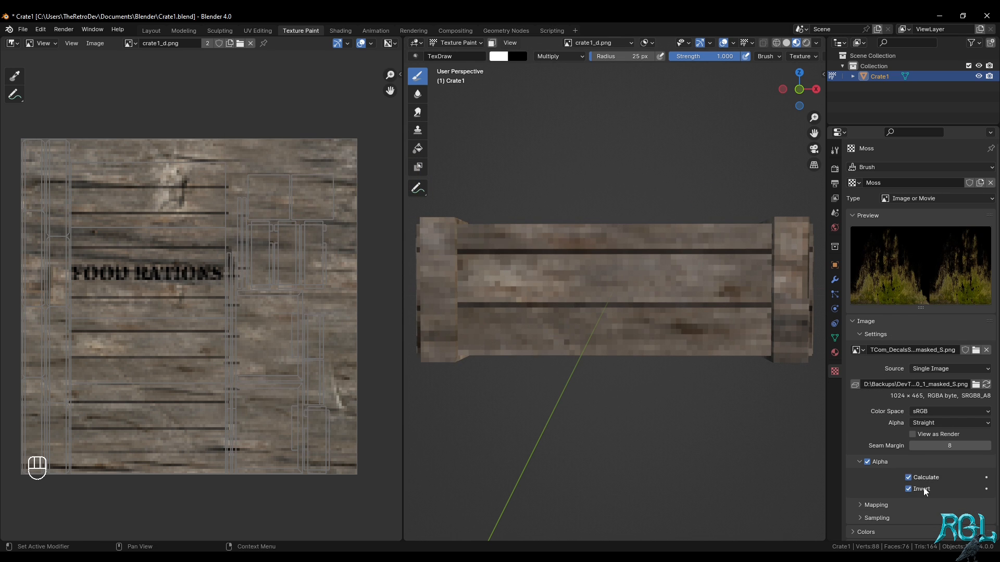
Set the brush's Moss texture mapping to Stencil and match the stencil to the image aspect
left_click(834, 150)
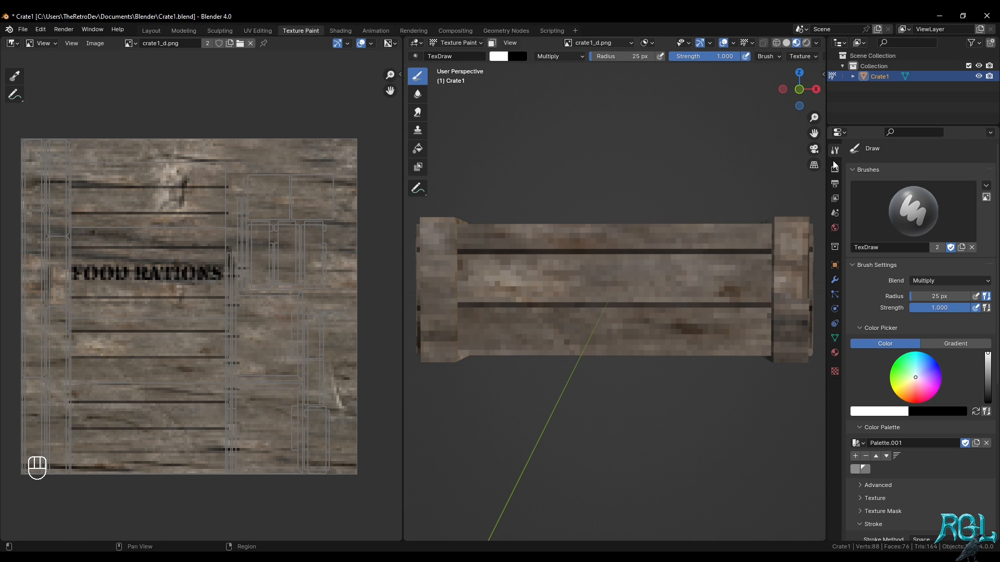
scroll(911, 490, "down", 3)
scroll(906, 458, "down", 3)
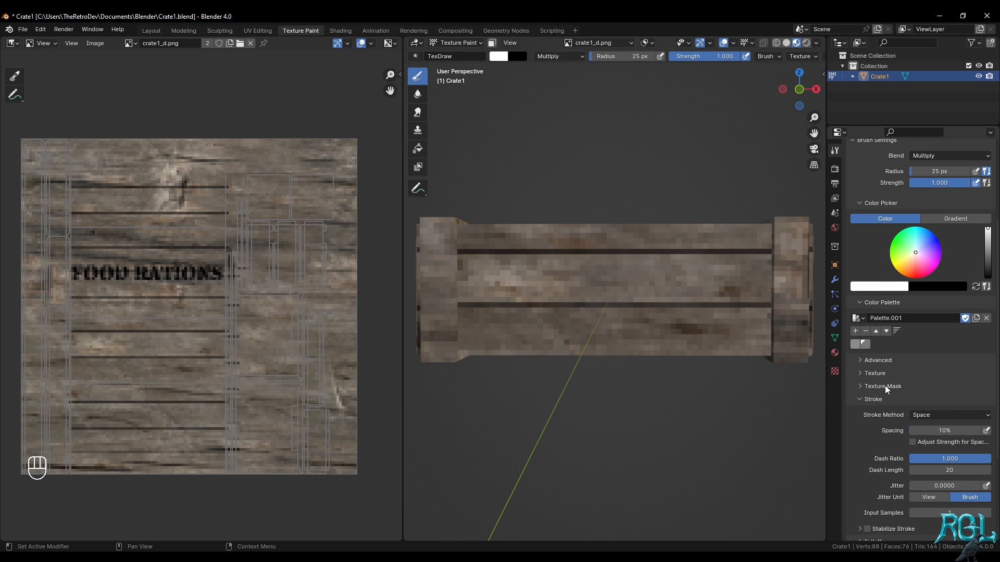
left_click(884, 373)
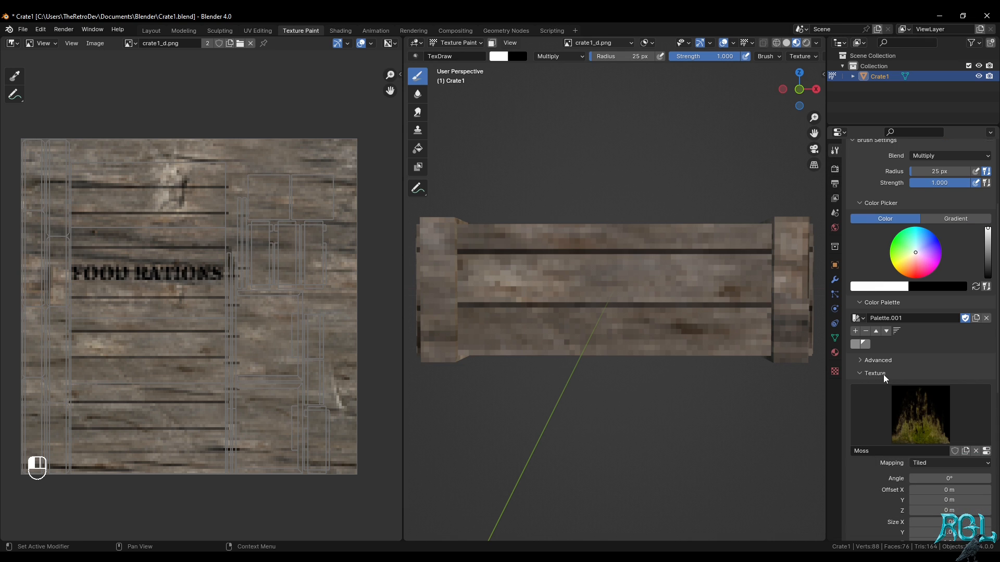
left_click(923, 463)
left_click(936, 520)
right_click_drag(566, 421, 569, 305)
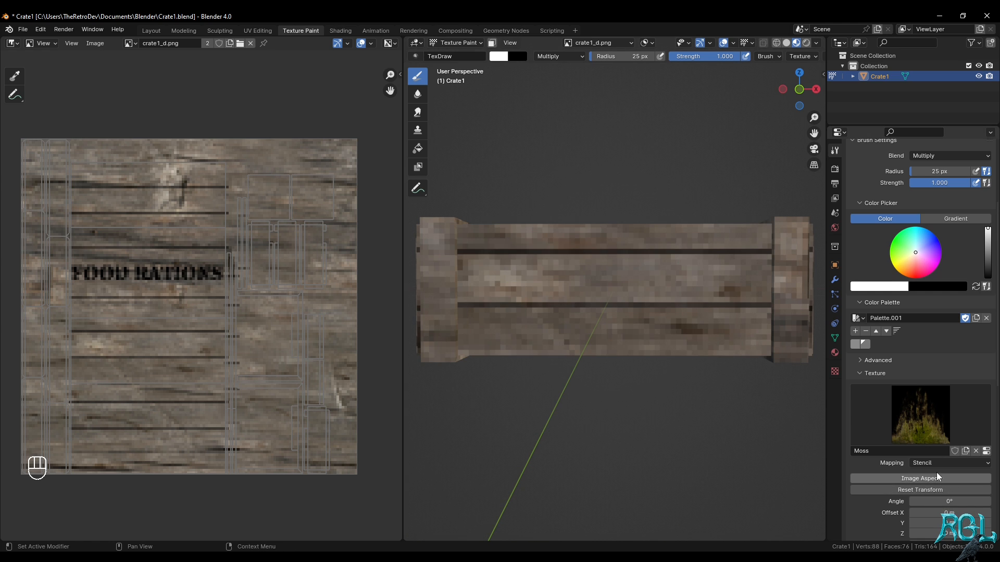
left_click(937, 478)
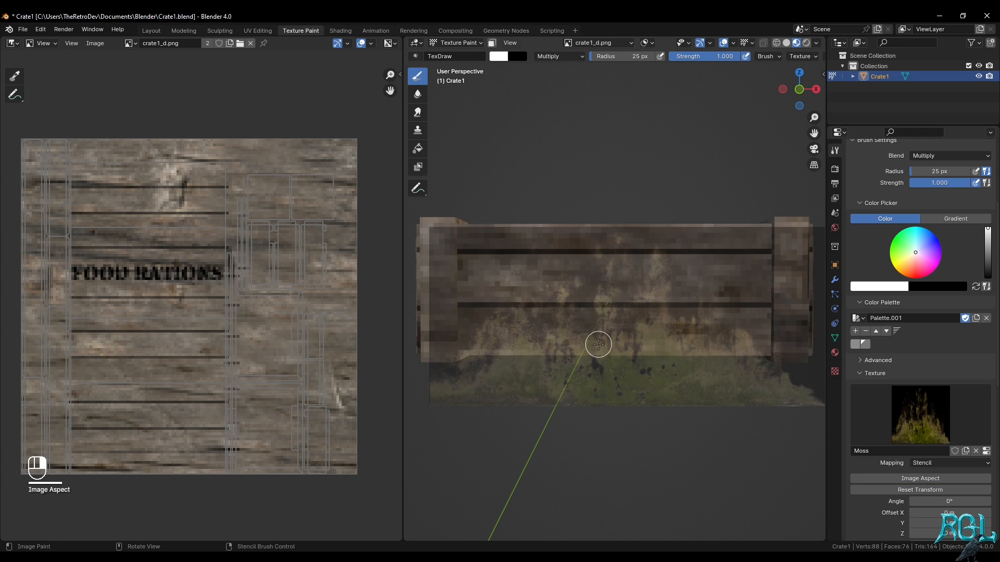
Place the moss stencil over the crate in front view, try a Multiply stroke across the planks and undo it
key("KP_1")
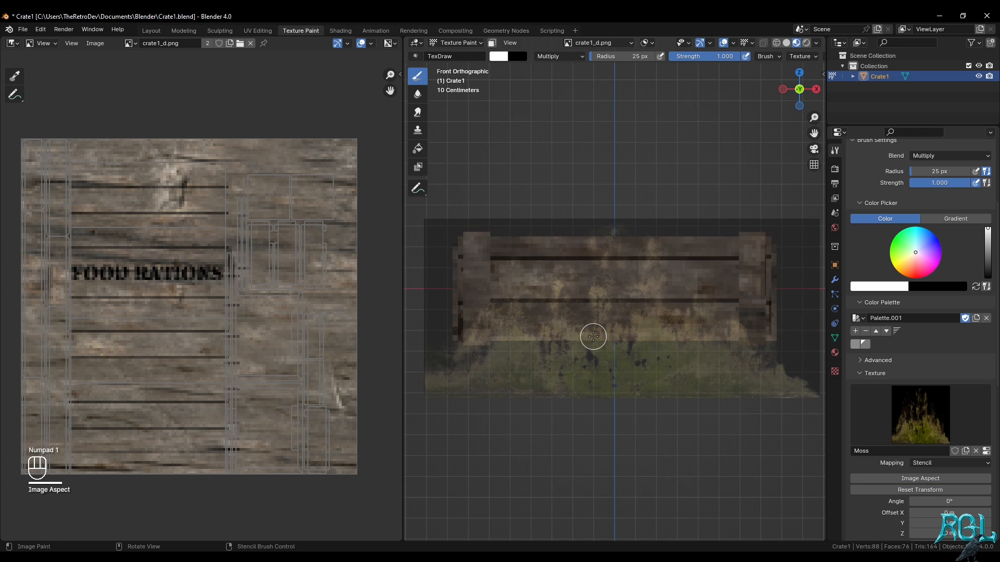
right_click_drag(594, 336, 603, 318)
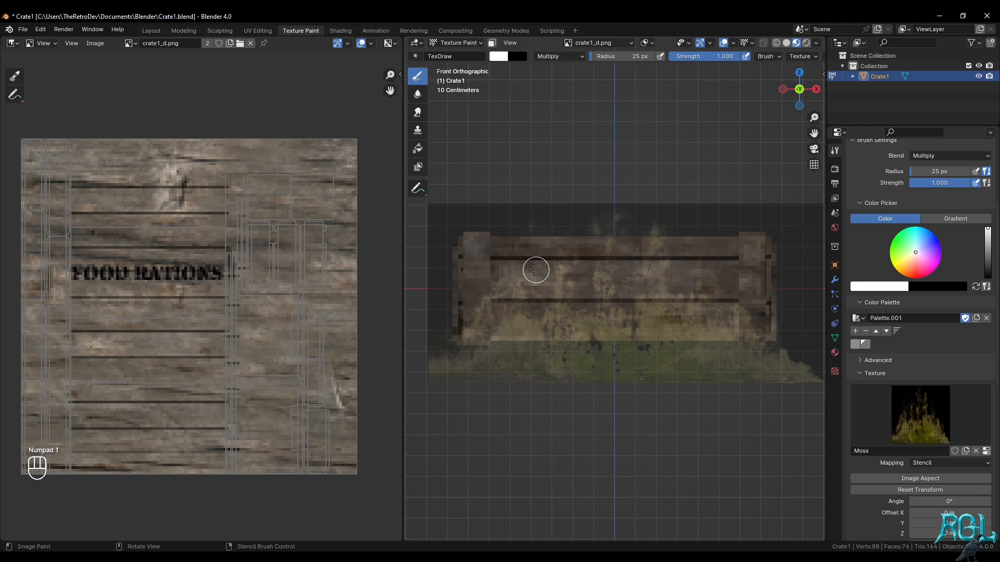
mouse_move(535, 268)
left_mouse_down()
mouse_move(494, 333)
mouse_move(507, 313)
left_mouse_up()
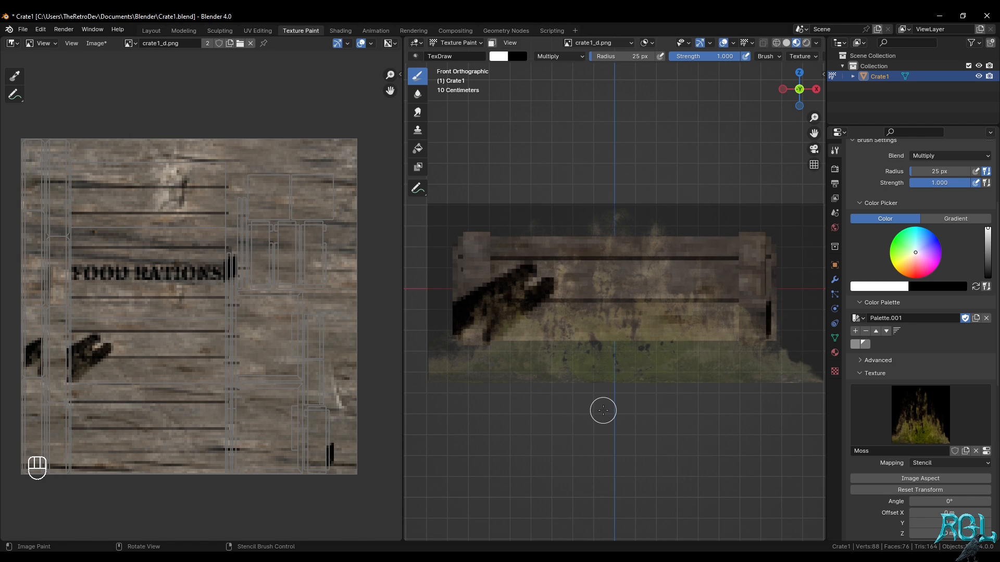
key("ctrl+z")
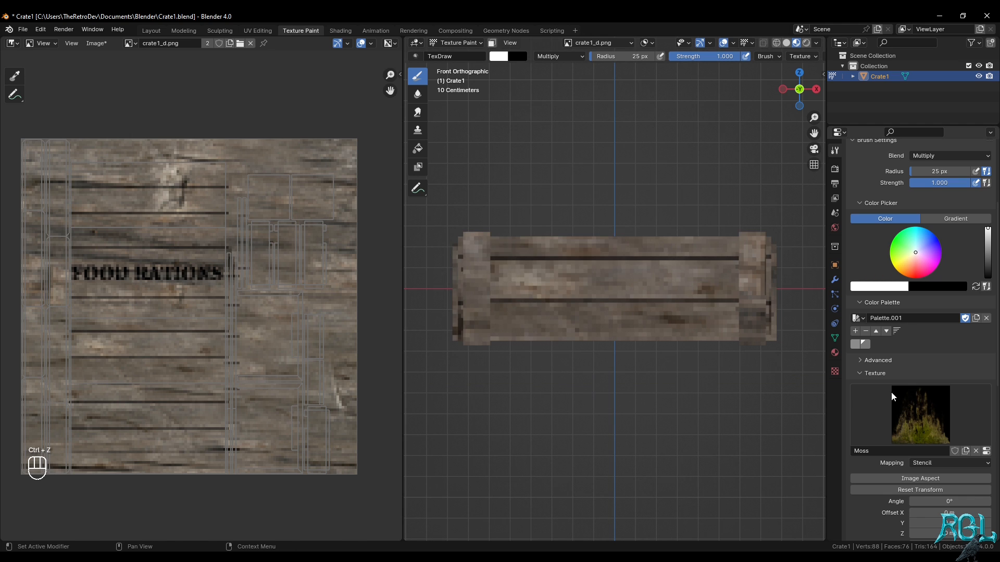
Turn off Invert for the Moss texture's alpha, then test the stencil on the crate's front planks and undo the stroke
left_click(835, 370)
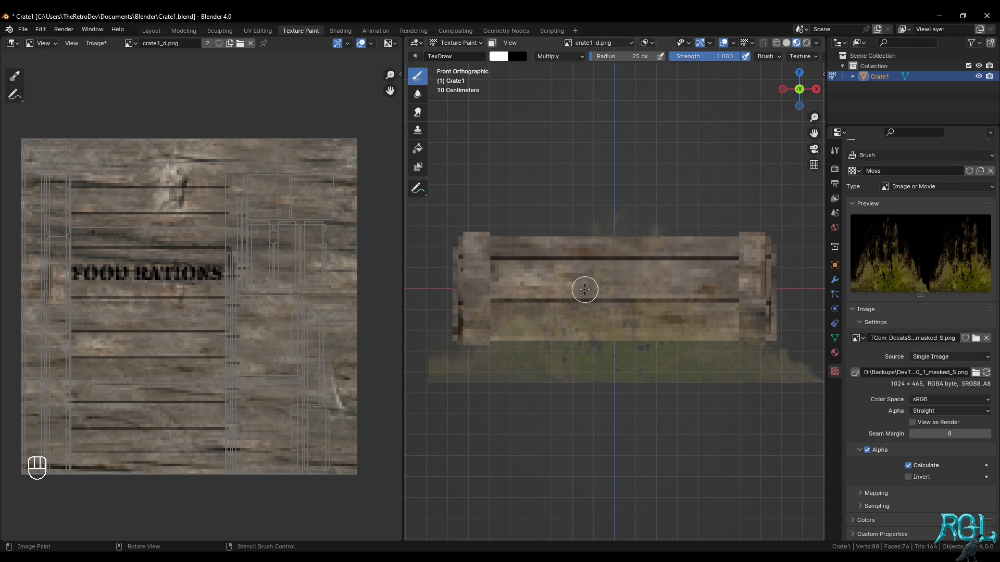
mouse_move(534, 318)
left_mouse_down()
mouse_move(549, 282)
mouse_move(523, 302)
mouse_move(531, 318)
left_mouse_up()
mouse_move(532, 317)
right_mouse_down()
mouse_move(663, 480)
mouse_move(632, 398)
right_mouse_up()
key("ctrl+z")
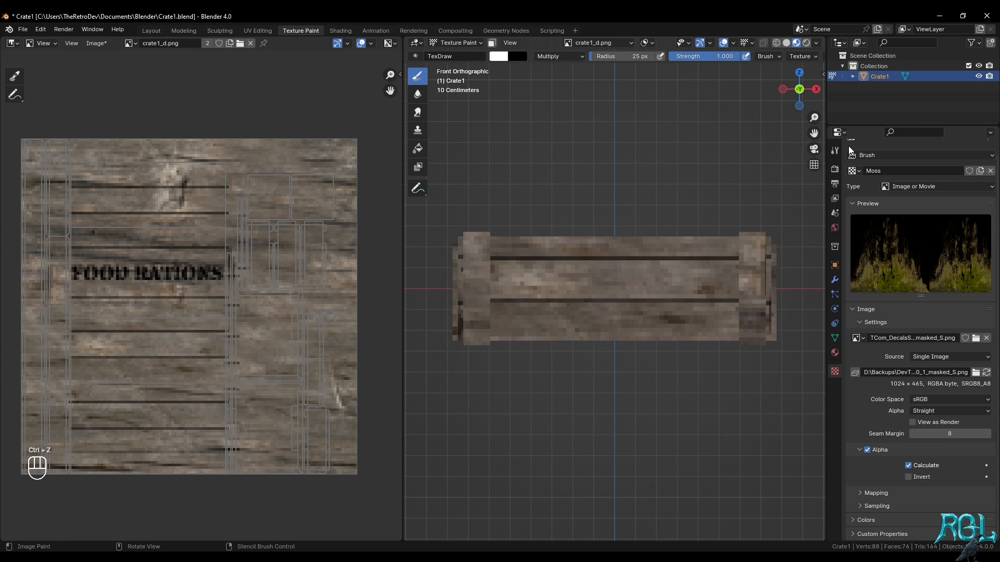
Switch the brush blend mode to Mix, try dabbing moss onto the front's lowest plank and undo it
left_click(837, 149)
left_click(955, 269)
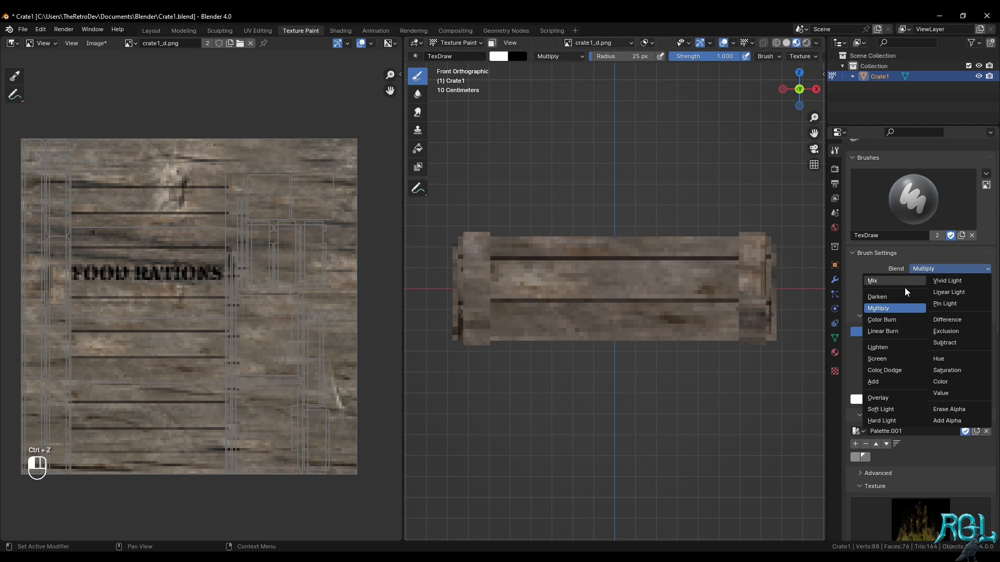
left_click(903, 281)
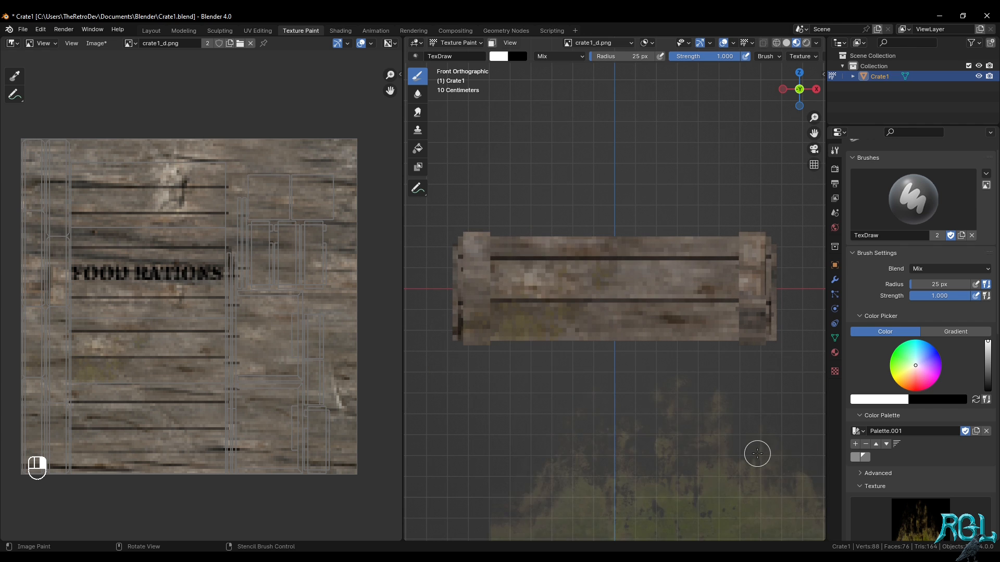
right_click_drag(758, 454, 800, 443)
right_click_drag(716, 457, 680, 388)
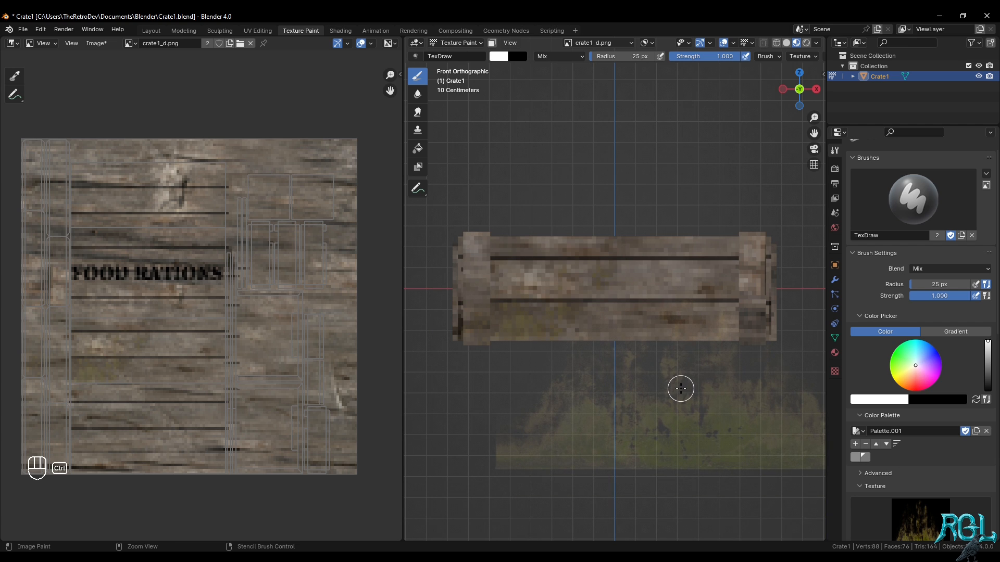
key("ctrl+z")
Set the brush radius to 117 px, try brushing moss over the crate's front planks and undo the strokes
left_click_drag(936, 282, 954, 283)
right_click_drag(670, 408, 573, 326)
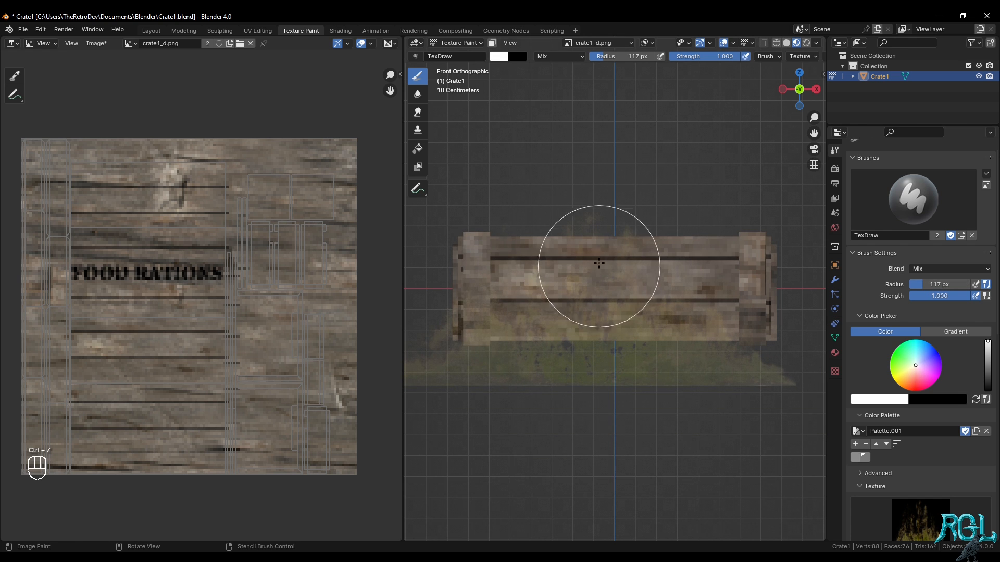
mouse_move(599, 263)
left_mouse_down()
mouse_move(480, 364)
mouse_move(732, 306)
mouse_move(705, 306)
mouse_move(566, 223)
left_mouse_up()
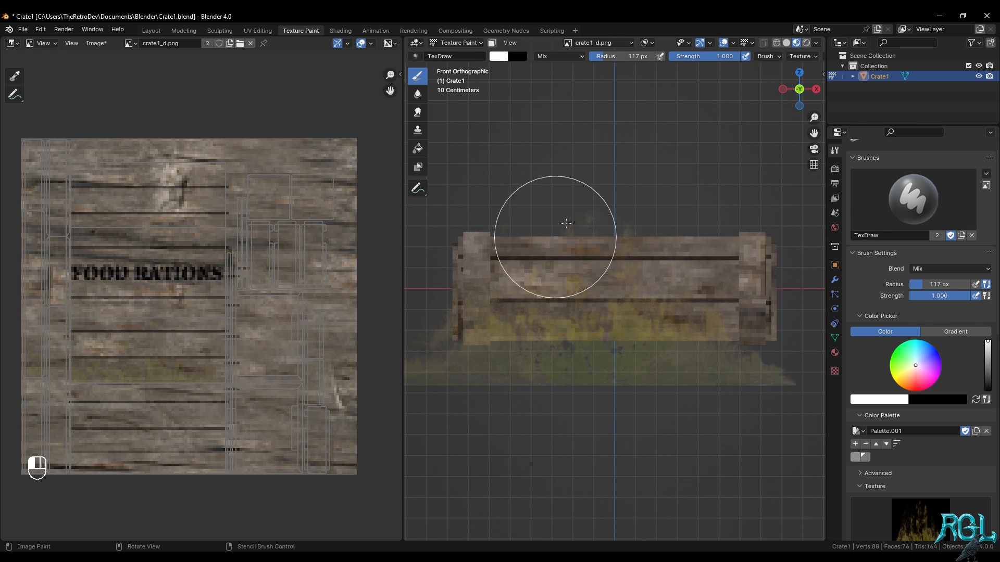
key("ctrl+z")
mouse_move(680, 357)
right_mouse_down()
mouse_move(747, 521)
mouse_move(672, 420)
right_mouse_up()
middle_click_drag(672, 420, 708, 382)
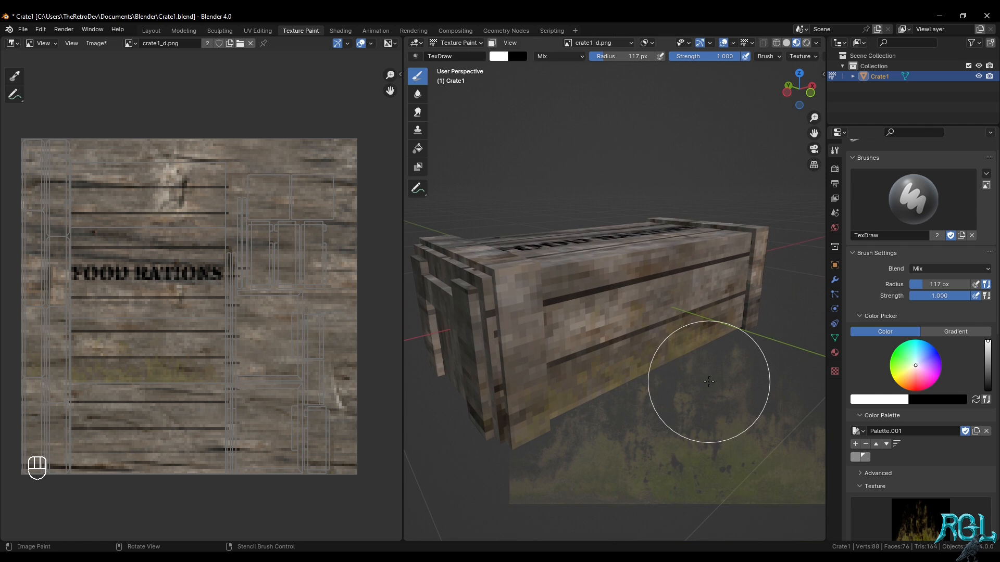
key("KP_1")
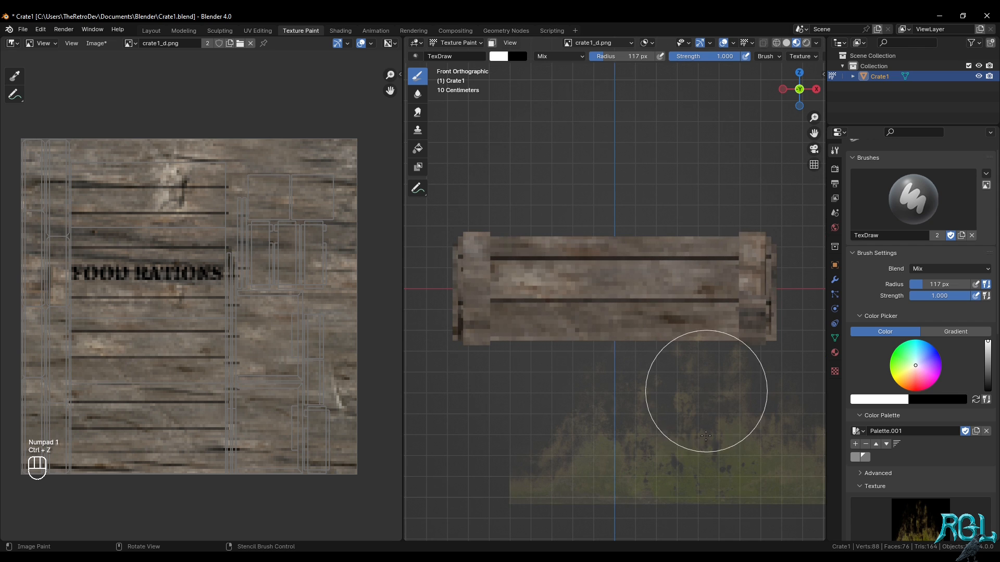
key("ctrl+z")
right_click_drag(655, 349, 714, 256)
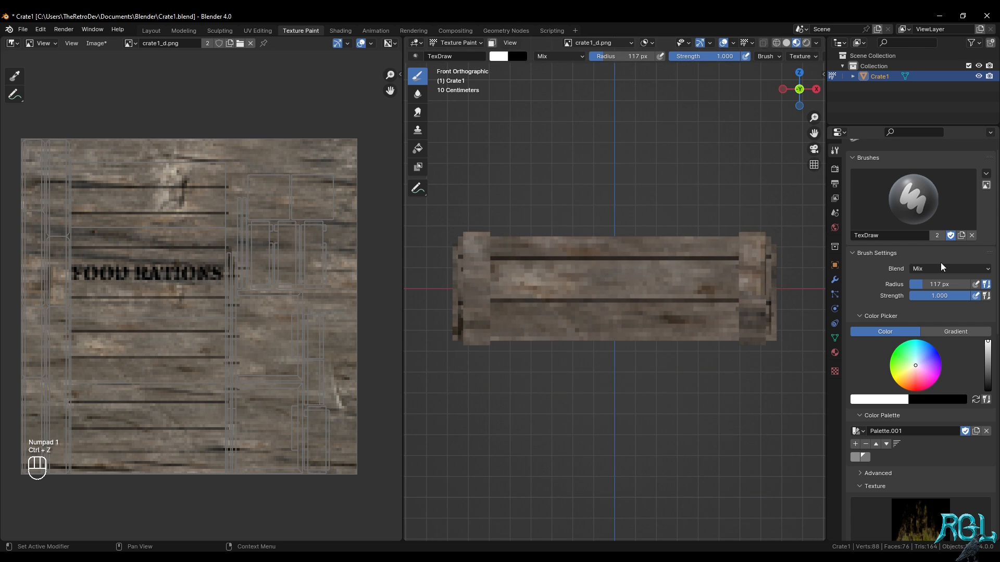
Set the brush to Multiply with the darker grey palette colour, try brushing the stencil over the crate's front and undo it
left_click(940, 267)
left_click(886, 308)
left_click(866, 458)
mouse_move(647, 405)
left_mouse_down()
mouse_move(492, 335)
mouse_move(647, 250)
mouse_move(790, 295)
left_mouse_up()
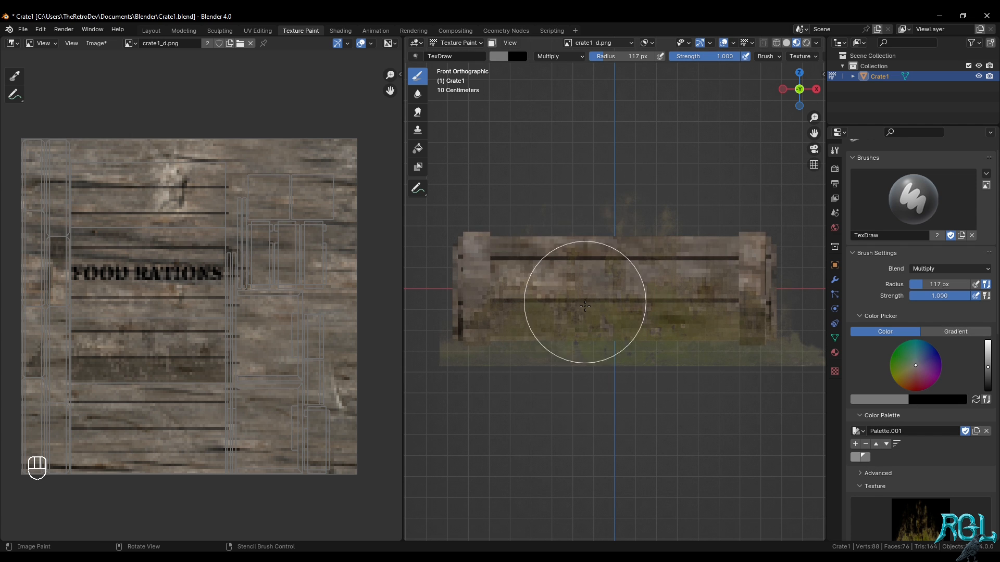
mouse_move(584, 306)
right_mouse_down()
mouse_move(616, 501)
mouse_move(633, 476)
right_mouse_up()
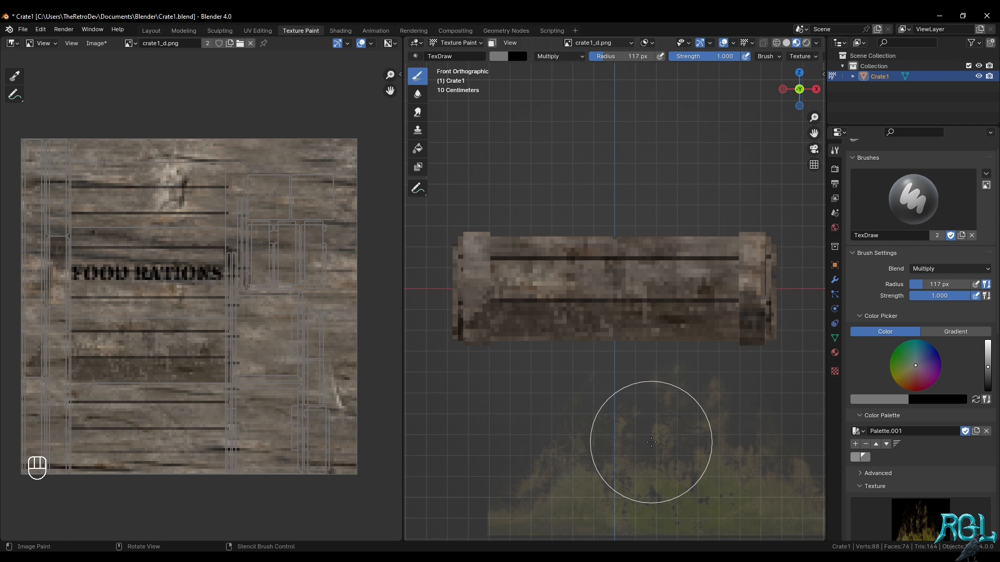
key("ctrl+z")
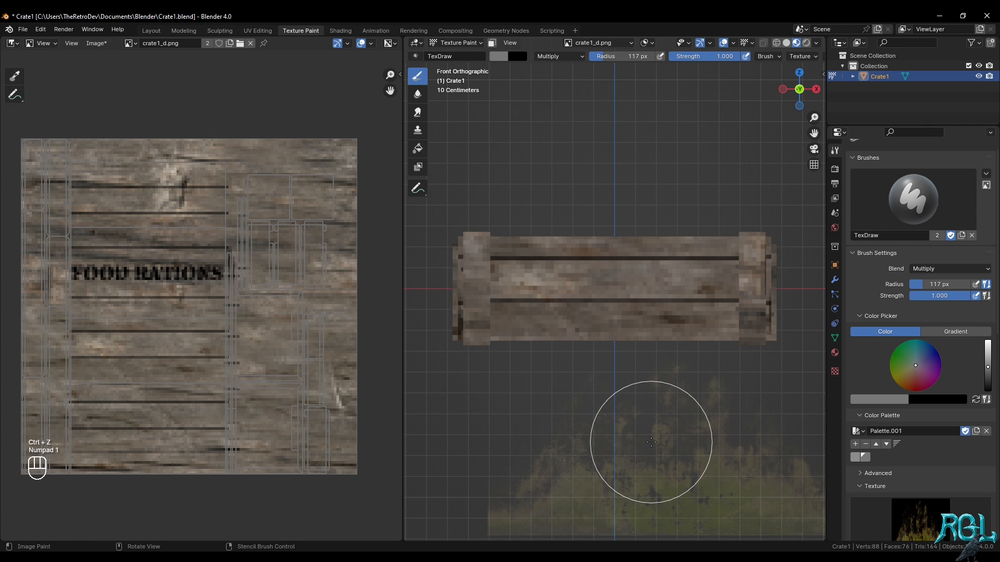
Try brushing the moss stencil over the crate's front planks in two stencil positions, and undo the strokes
mouse_move(690, 446)
right_mouse_down()
mouse_move(655, 305)
mouse_move(627, 321)
right_mouse_up()
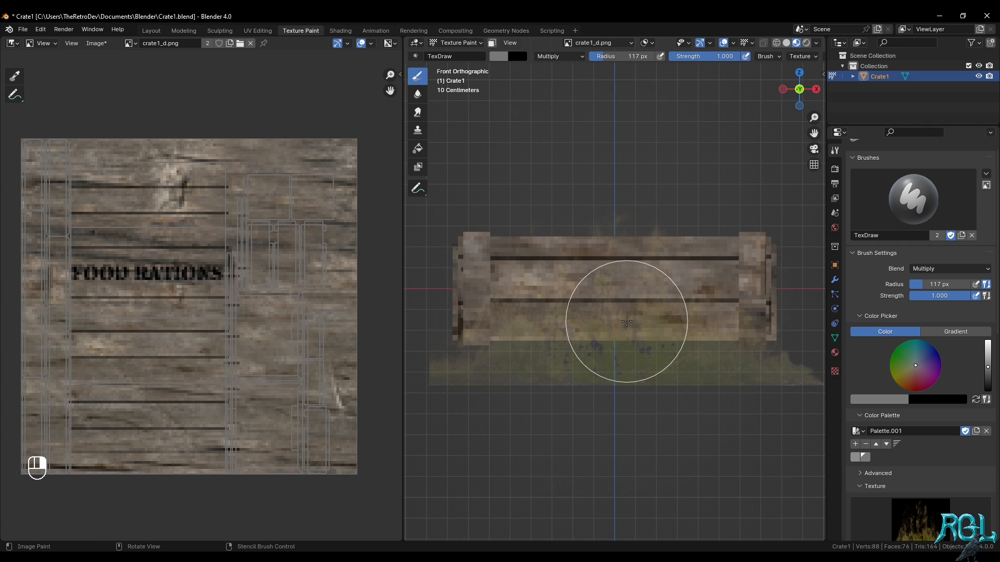
mouse_move(627, 321)
left_mouse_down()
mouse_move(479, 319)
mouse_move(672, 268)
mouse_move(766, 286)
mouse_move(658, 226)
left_mouse_up()
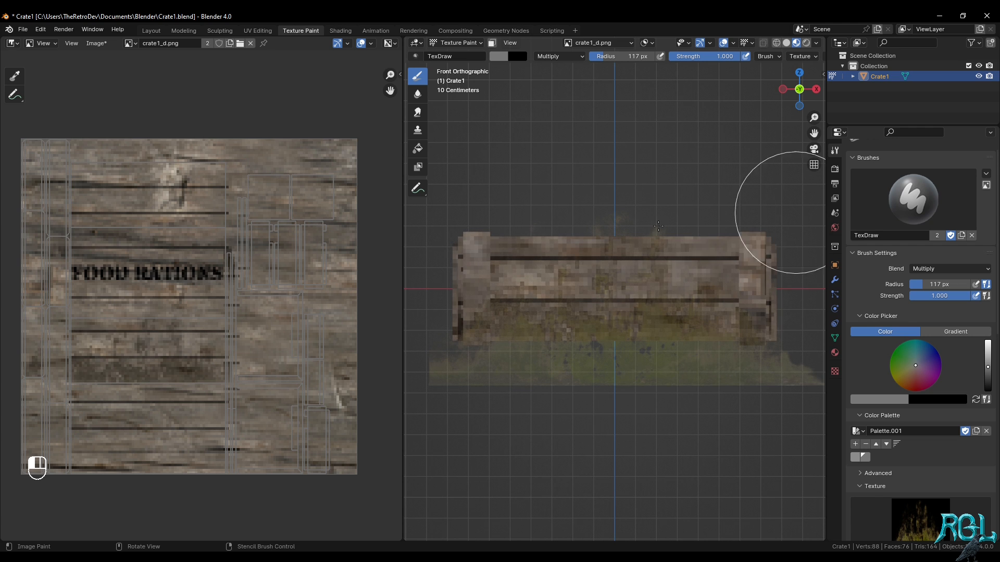
scroll(912, 451, "down", 15)
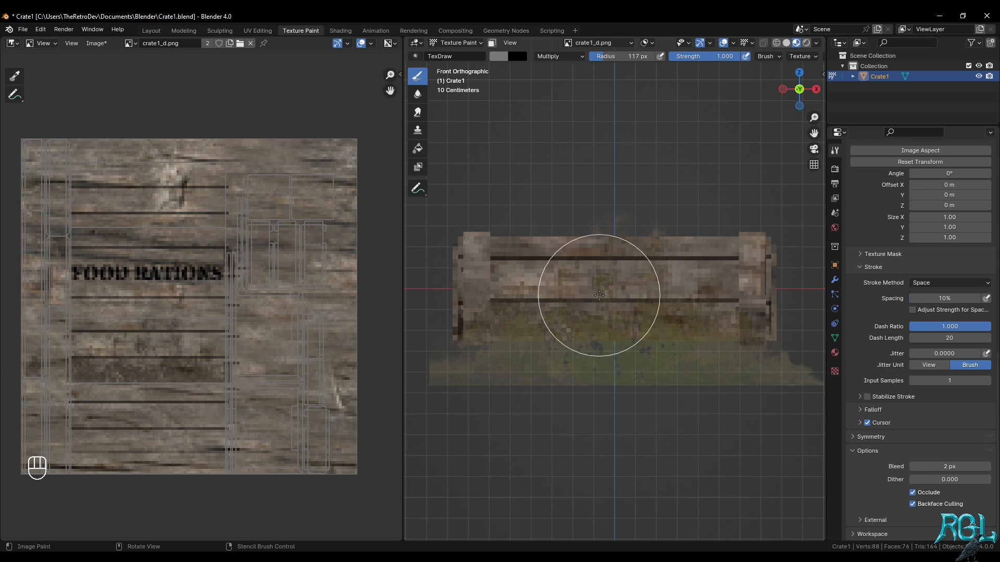
mouse_move(612, 323)
right_mouse_down()
mouse_move(639, 482)
mouse_move(673, 325)
right_mouse_up()
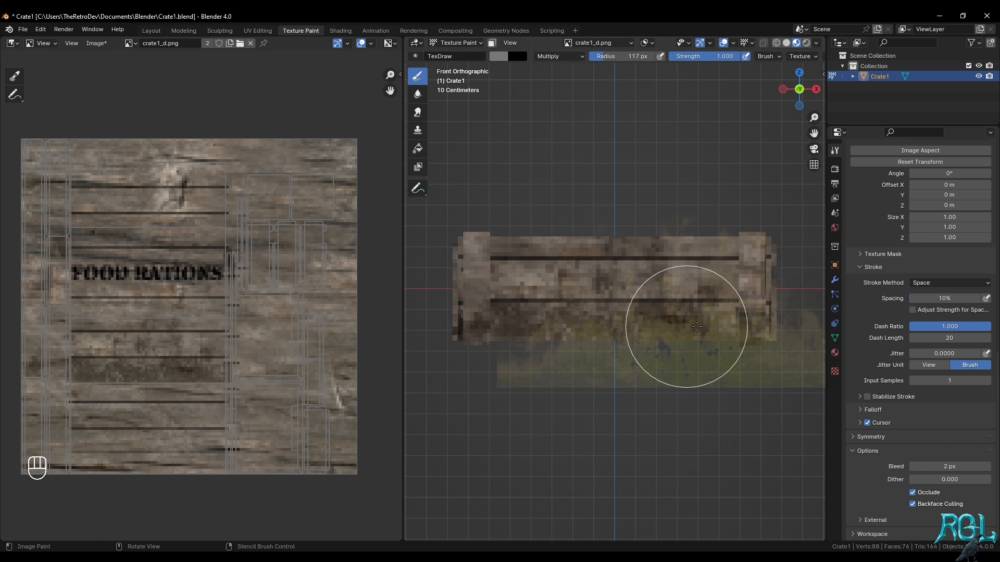
left_click_drag(765, 333, 805, 339)
mouse_move(801, 343)
right_mouse_down()
mouse_move(634, 527)
mouse_move(688, 449)
mouse_move(676, 303)
mouse_move(664, 324)
right_mouse_up()
key("ctrl+z")
key("ctrl+z")
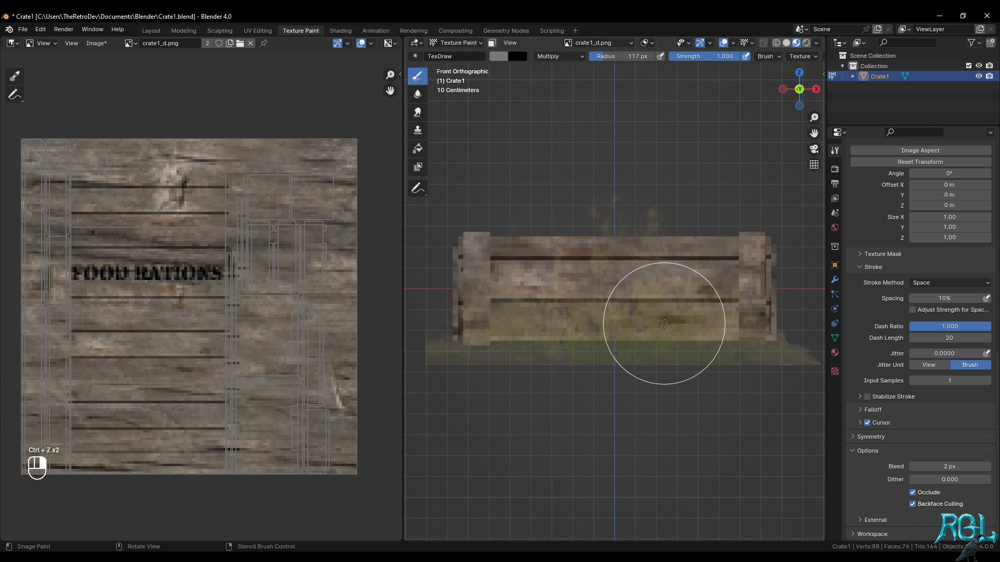
Brush the moss stencil over the crate's front planks, and along the bottom edge of its right end
mouse_move(547, 268)
left_mouse_down()
mouse_move(638, 232)
mouse_move(710, 286)
mouse_move(832, 295)
left_mouse_up()
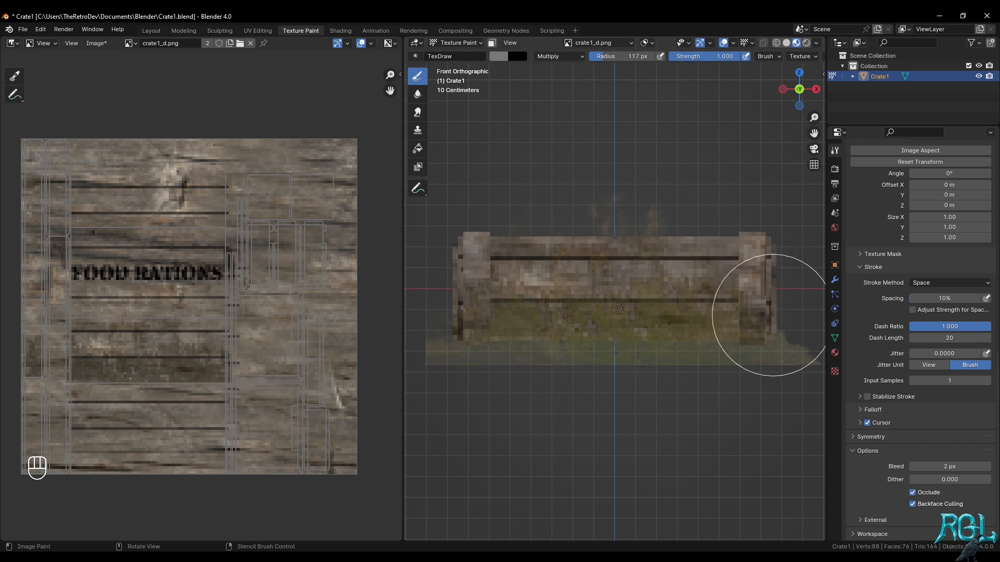
mouse_move(569, 284)
right_mouse_down()
mouse_move(589, 449)
mouse_move(603, 405)
right_mouse_up()
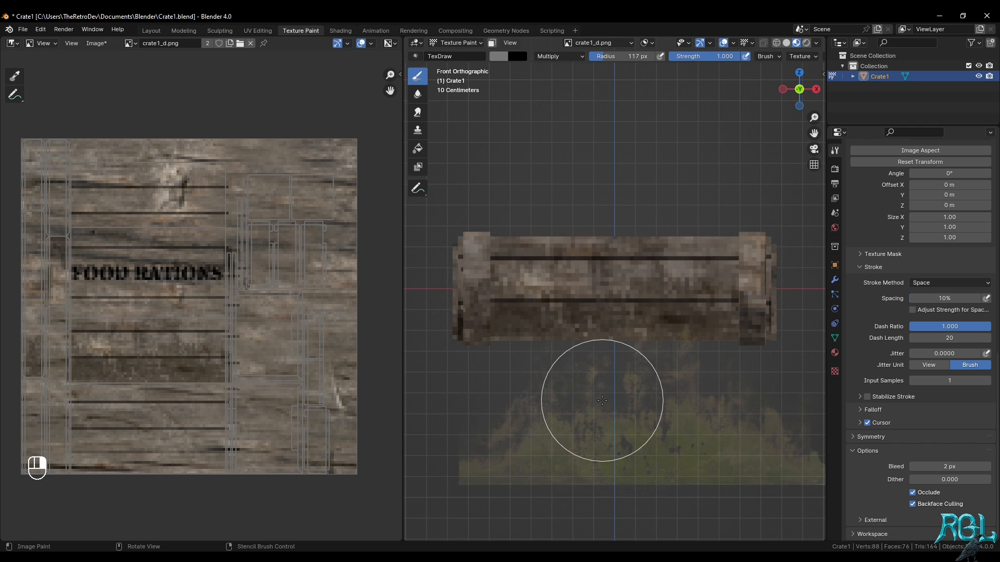
left_click(817, 89)
mouse_move(639, 463)
right_mouse_down()
mouse_move(652, 380)
mouse_move(634, 380)
mouse_move(617, 432)
mouse_move(617, 393)
right_mouse_up()
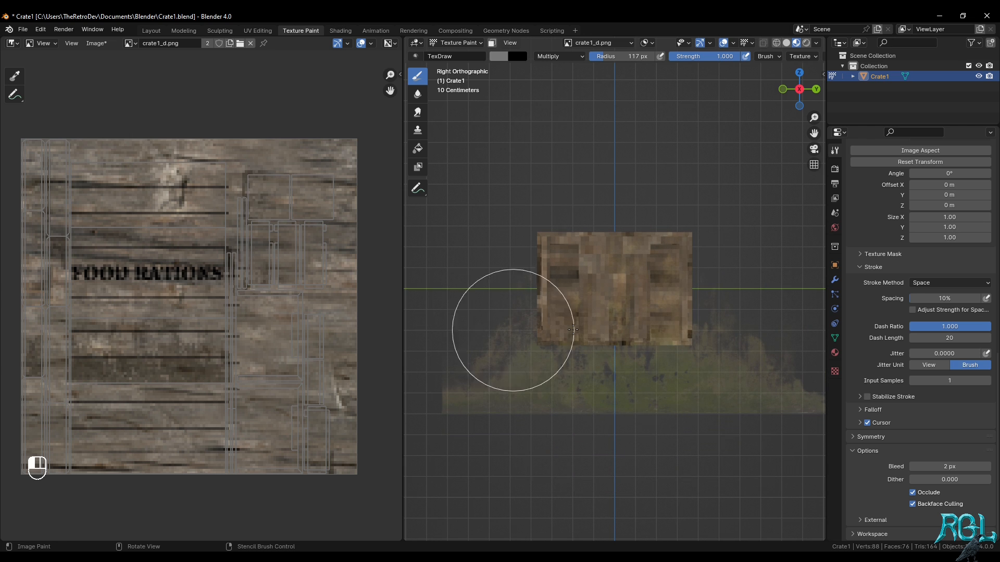
left_click_drag(514, 331, 654, 354)
left_click_drag(715, 346, 453, 331)
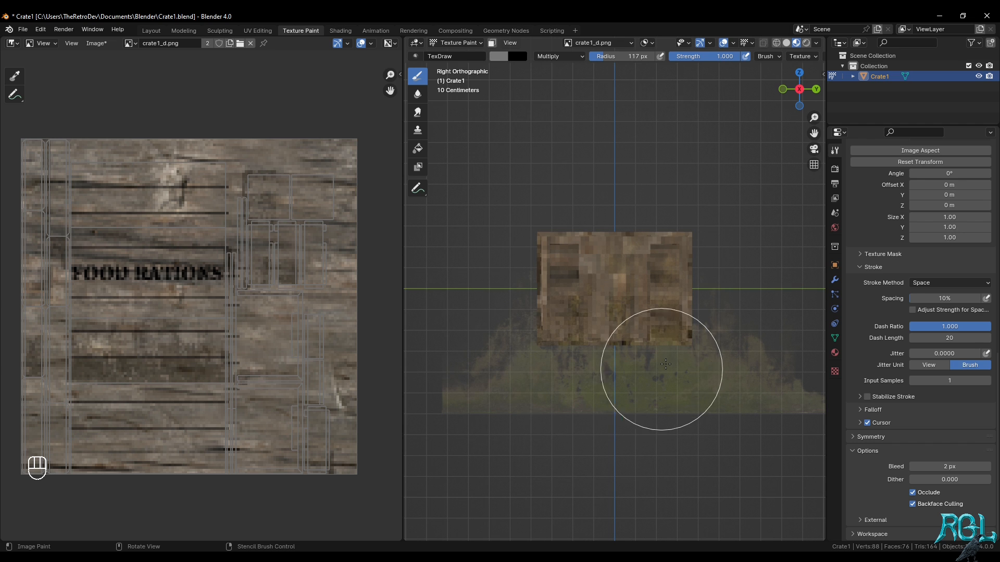
mouse_move(666, 356)
right_mouse_down()
mouse_move(674, 469)
mouse_move(630, 375)
mouse_move(574, 364)
mouse_move(628, 352)
mouse_move(631, 341)
right_mouse_up()
Brush the moss stencil over the lower part of the crate's back, and over its left end
left_click(816, 89)
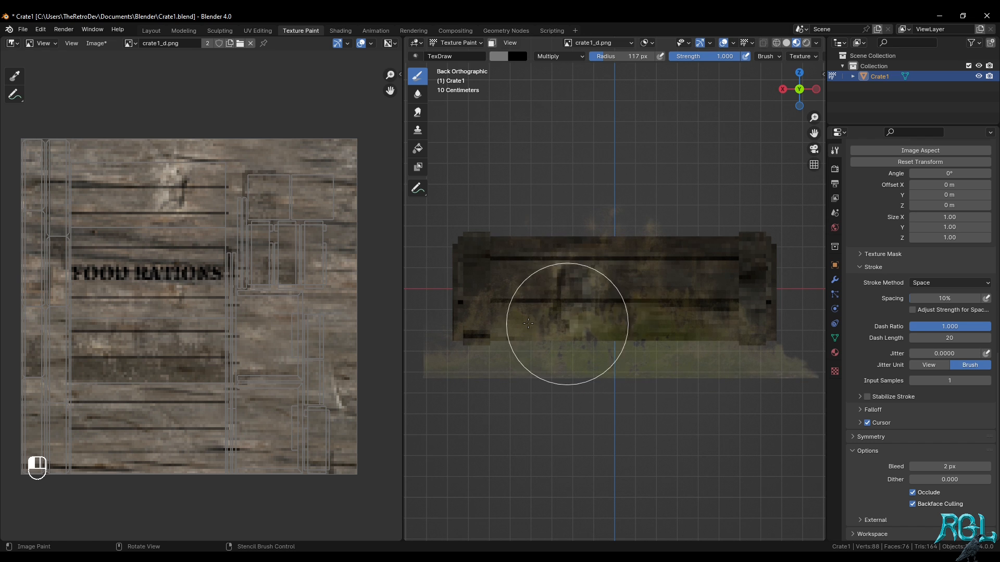
mouse_move(528, 323)
left_mouse_down()
mouse_move(710, 319)
mouse_move(649, 326)
mouse_move(602, 219)
mouse_move(623, 306)
mouse_move(648, 326)
mouse_move(482, 358)
left_mouse_up()
mouse_move(617, 330)
right_mouse_down()
mouse_move(626, 509)
mouse_move(623, 438)
mouse_move(642, 438)
mouse_move(741, 384)
mouse_move(748, 393)
mouse_move(656, 401)
right_mouse_up()
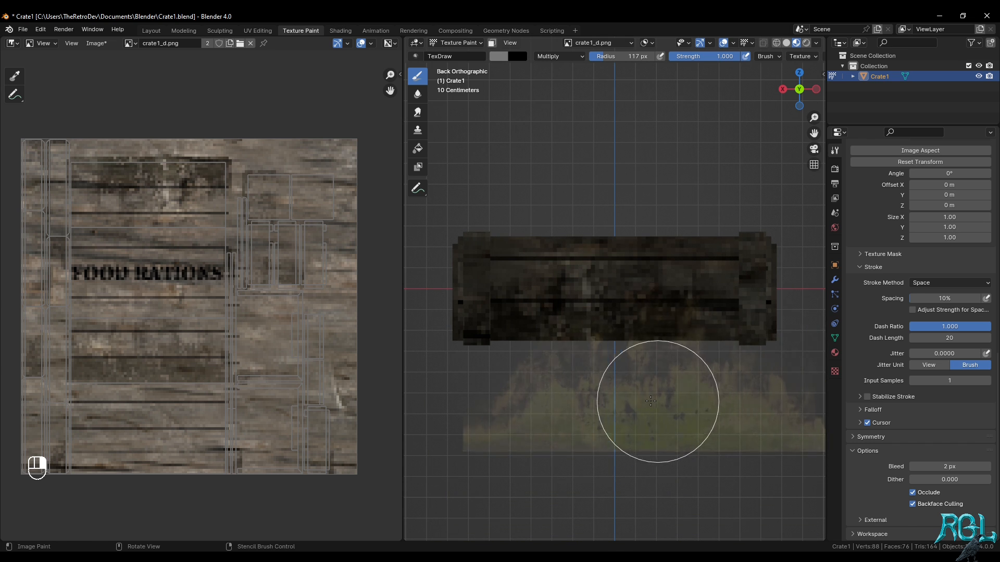
left_click(816, 90)
right_click_drag(615, 446, 612, 359)
mouse_move(625, 342)
left_mouse_down()
mouse_move(579, 333)
mouse_move(546, 343)
left_mouse_up()
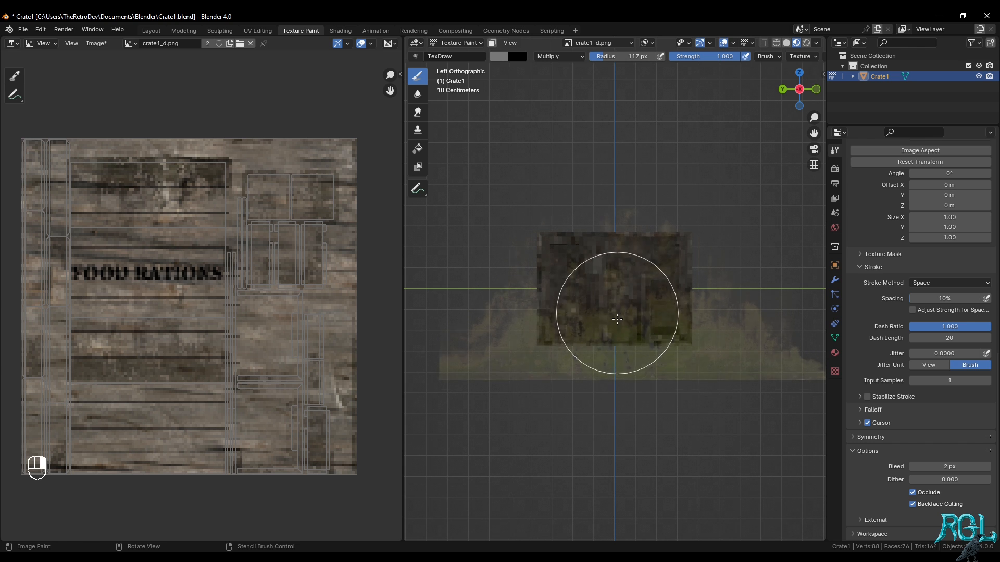
mouse_move(612, 320)
right_mouse_down()
mouse_move(603, 425)
mouse_move(607, 412)
right_mouse_up()
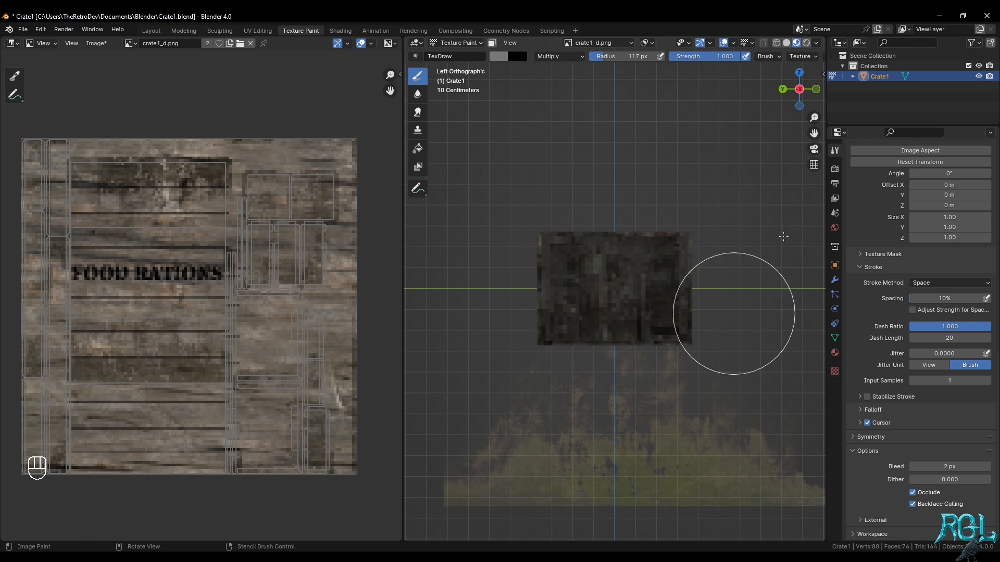
Brush the moss stencil along one long edge of the crate's underside
left_click(801, 74)
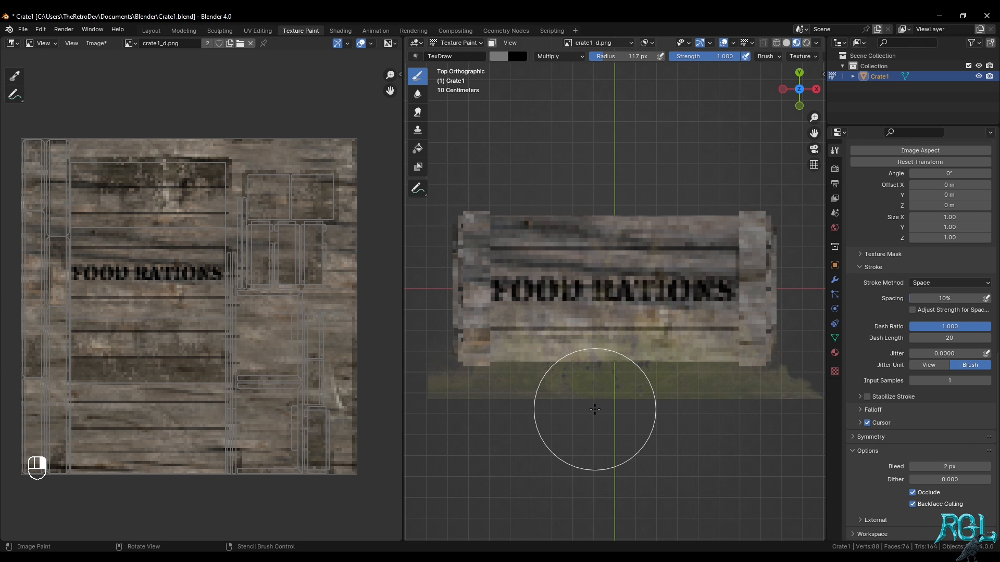
left_click(801, 105)
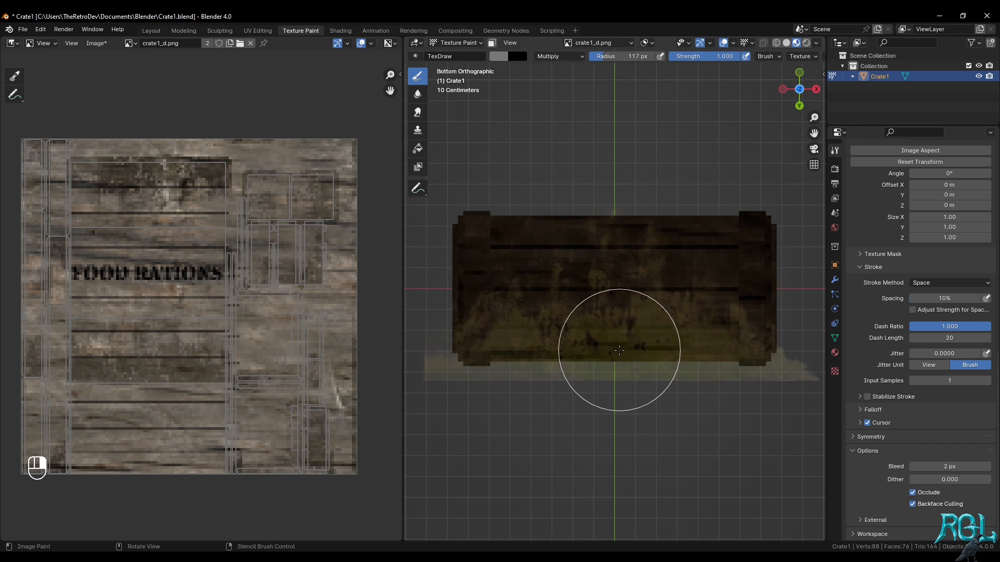
mouse_move(625, 336)
left_mouse_down()
mouse_move(596, 224)
mouse_move(685, 375)
mouse_move(494, 331)
mouse_move(510, 323)
left_mouse_up()
key("ctrl+z")
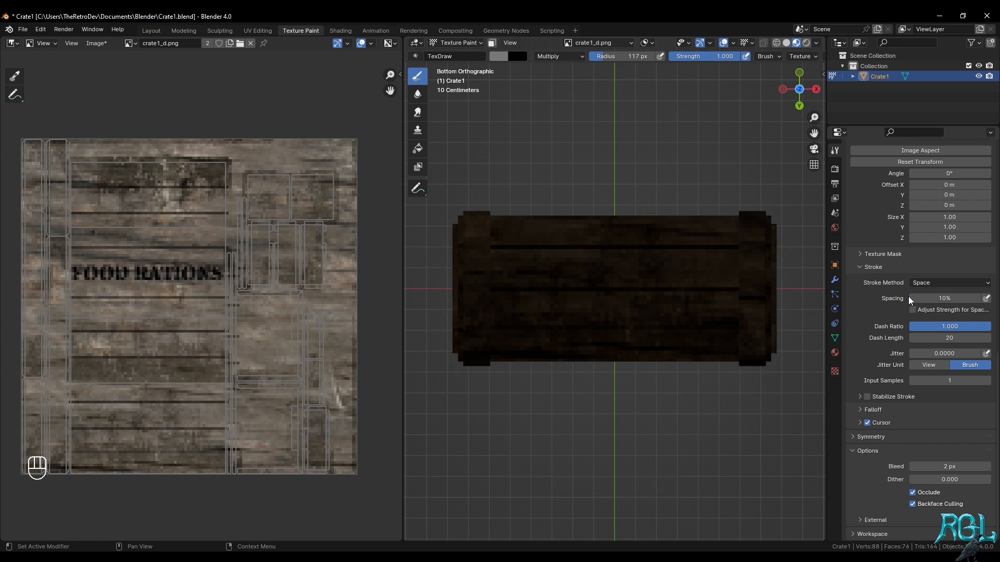
Set the stencil angle to 180° and brush the opposite long edge of the crate's underside
left_click(954, 173)
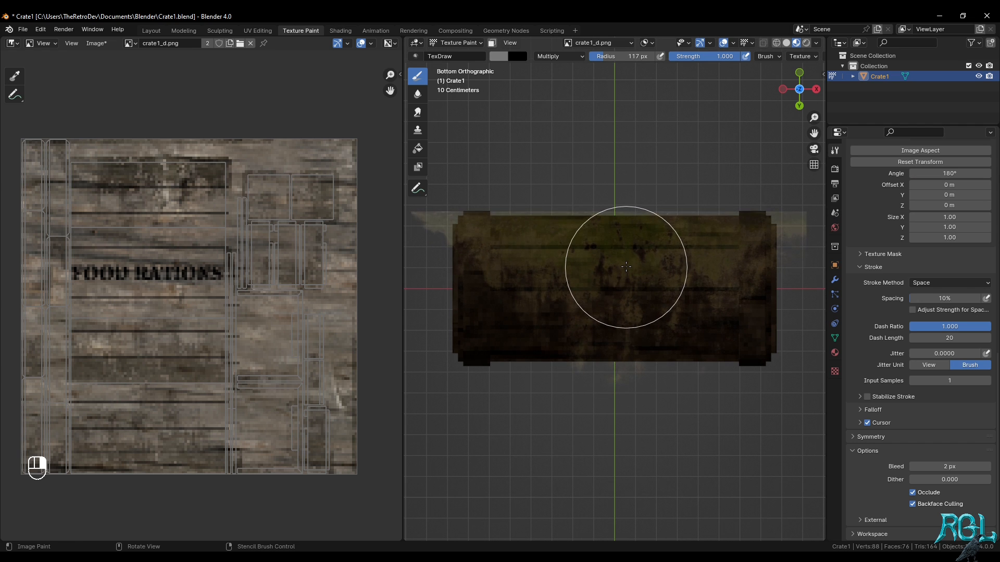
mouse_move(458, 223)
left_mouse_down()
mouse_move(580, 290)
mouse_move(514, 253)
left_mouse_up()
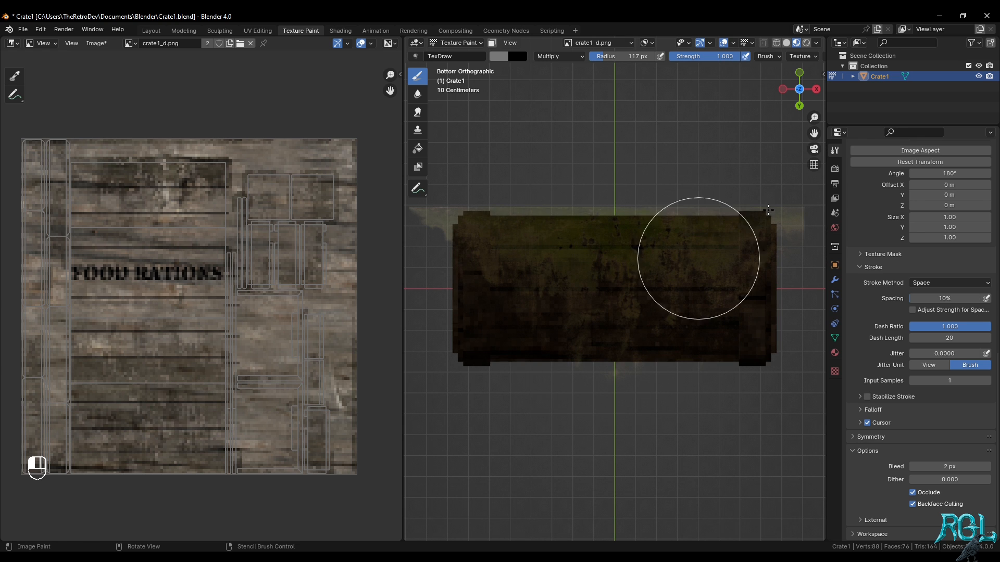
right_click_drag(620, 261, 614, 479)
mouse_move(620, 306)
middle_mouse_down()
mouse_move(703, 336)
mouse_move(732, 330)
mouse_move(713, 279)
mouse_move(716, 416)
mouse_move(689, 291)
mouse_move(669, 286)
middle_mouse_up()
key("z")
left_click(749, 326)
key("z")
left_click(692, 367)
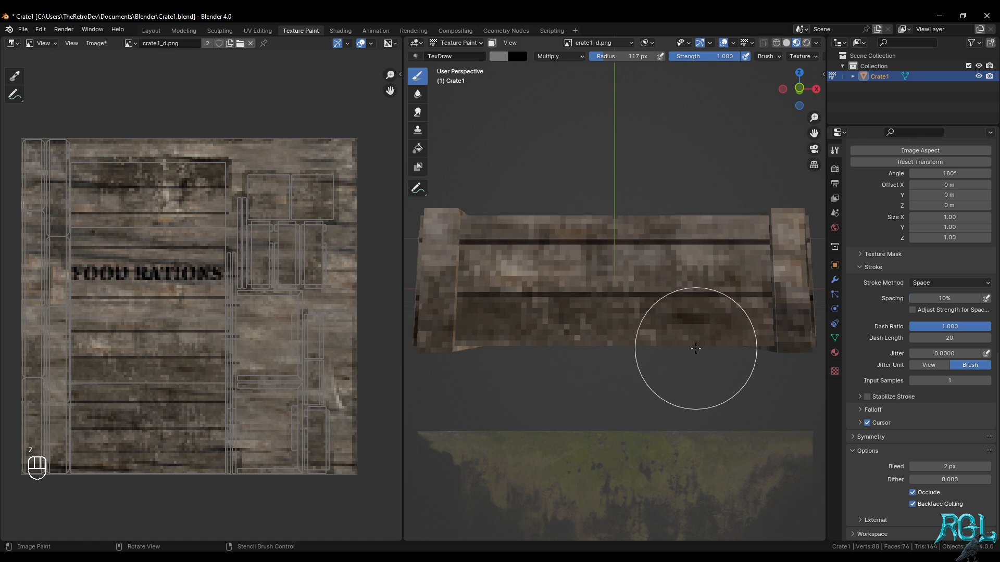
mouse_move(681, 335)
middle_mouse_down()
mouse_move(671, 320)
mouse_move(669, 331)
middle_mouse_up()
Try brushing the flipped moss stencil along the rear edge of the crate's top at full strength, and undo it
key("KP_7")
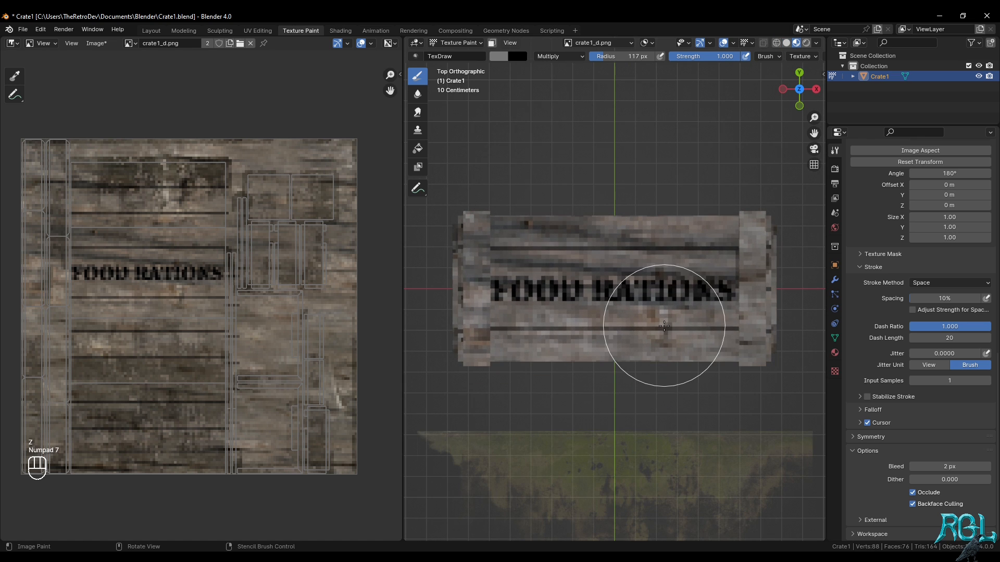
mouse_move(681, 462)
right_mouse_down()
mouse_move(696, 229)
mouse_move(664, 217)
mouse_move(661, 154)
mouse_move(647, 179)
mouse_move(657, 182)
right_mouse_up()
mouse_move(486, 223)
left_mouse_down()
mouse_move(547, 230)
mouse_move(612, 302)
mouse_move(737, 229)
mouse_move(611, 290)
mouse_move(517, 232)
mouse_move(800, 233)
left_mouse_up()
right_click_drag(638, 218, 648, 424)
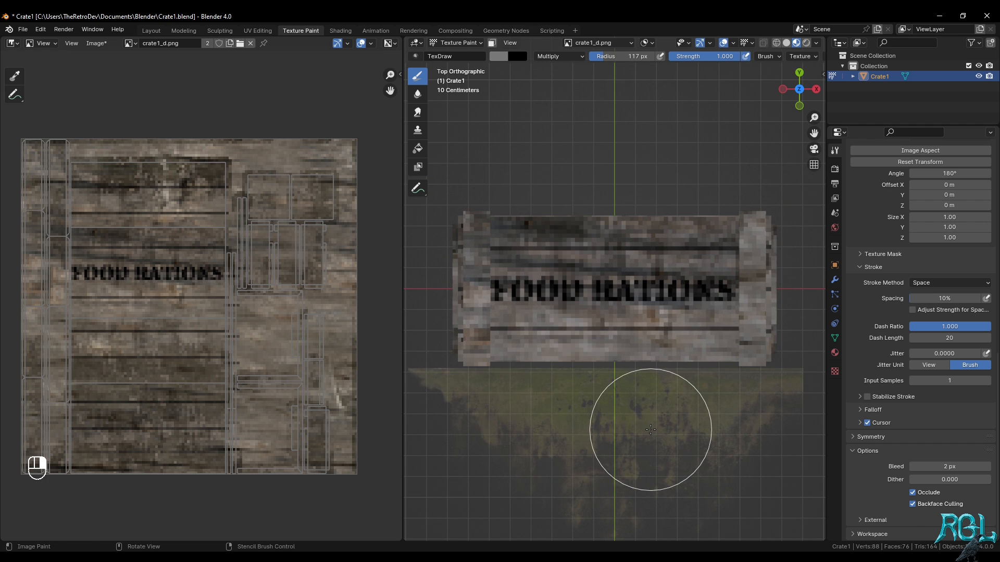
middle_click_drag(648, 424, 634, 297)
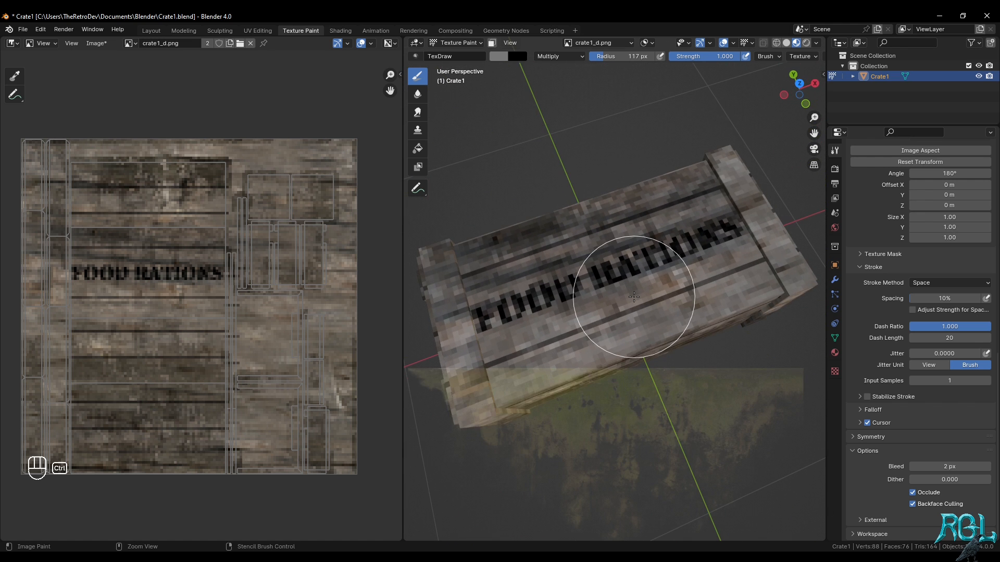
key("ctrl+z")
Set the brush strength to 0.75 and brush the flipped moss stencil along the rear edge of the crate's top
key("KP_7")
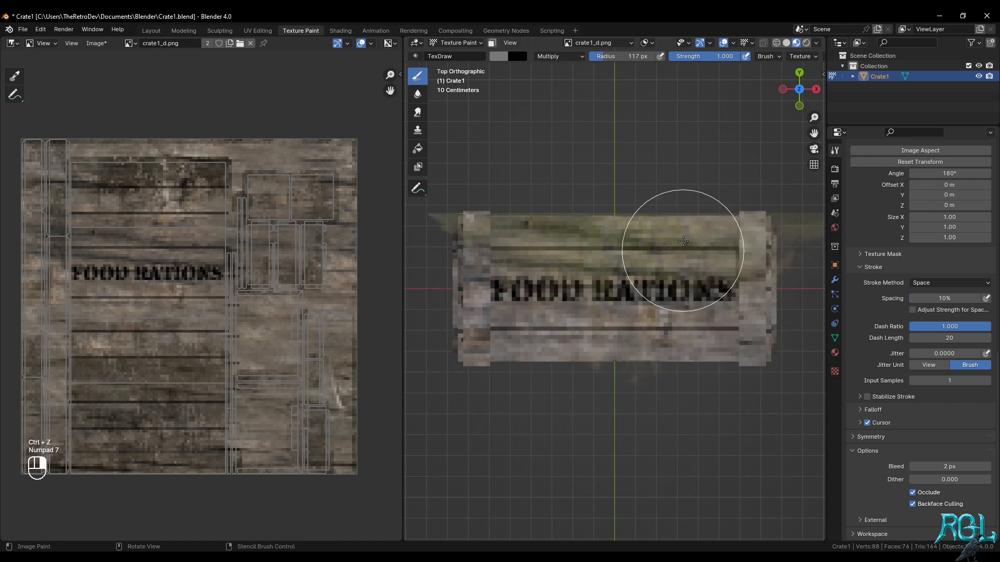
scroll(954, 323, "up", 18)
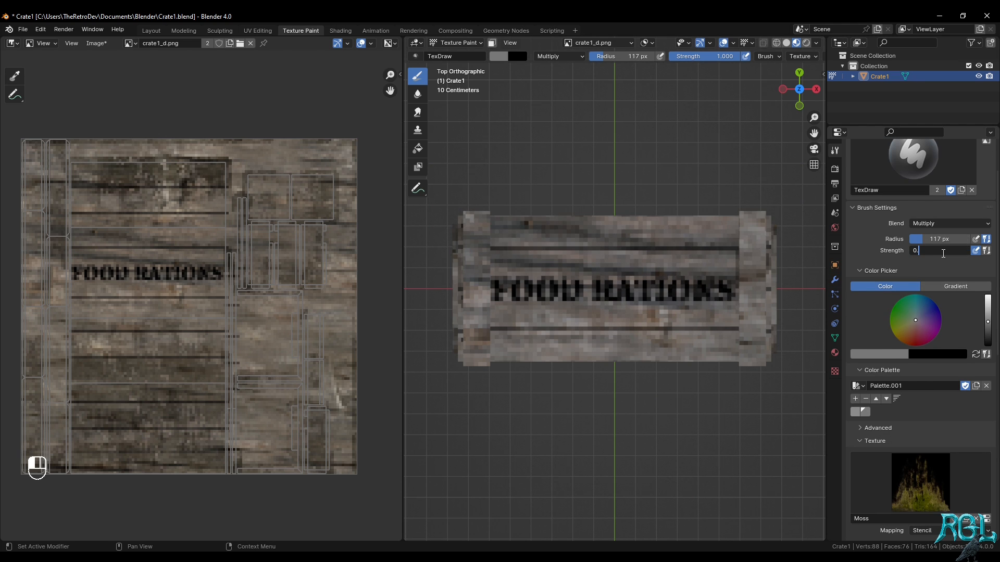
key("Return")
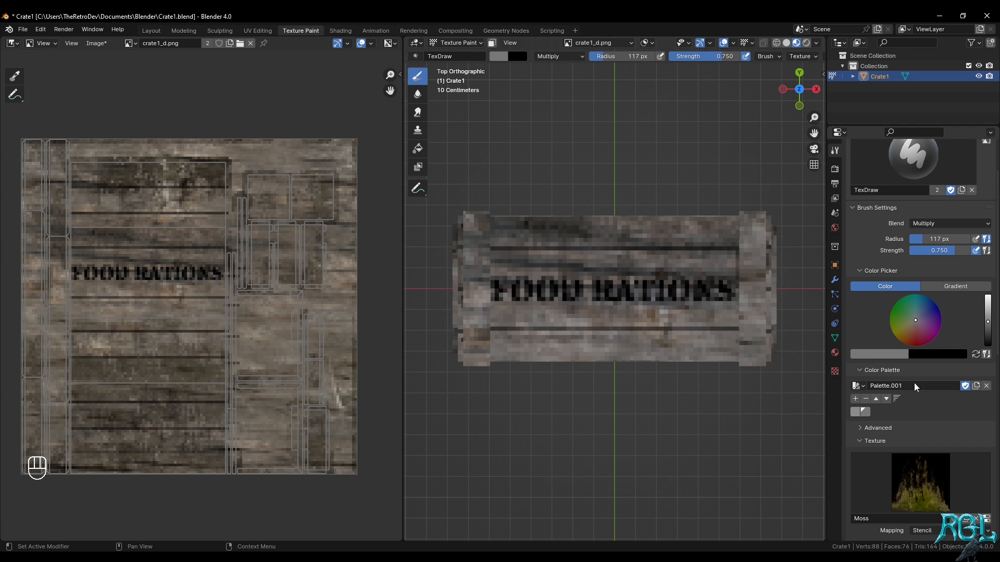
Set the stencil angle to 0° and brush the moss stencil along the front edge of the crate's top
scroll(954, 402, "down", 5)
left_click(947, 465)
type("0d")
key("Return")
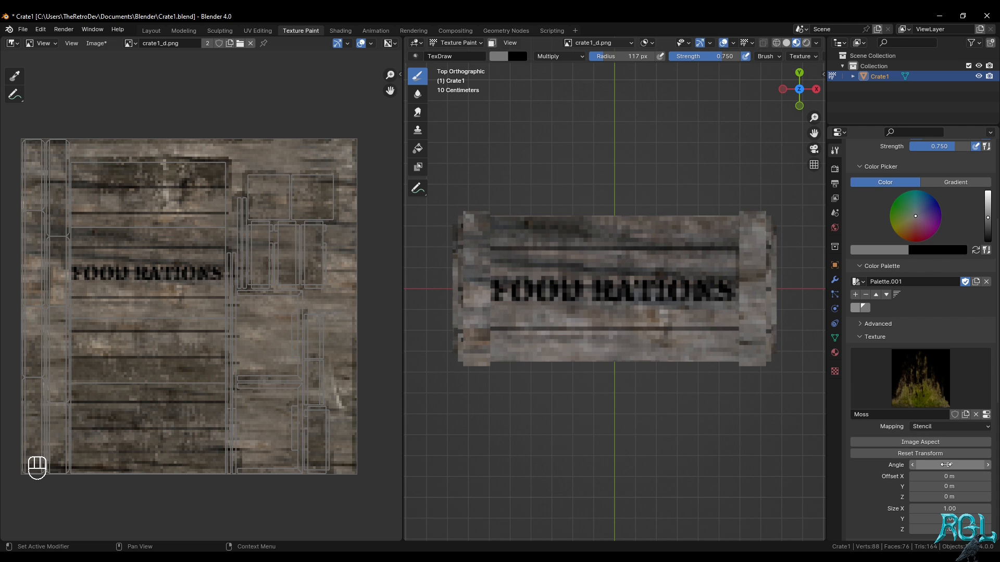
mouse_move(603, 346)
right_mouse_down()
mouse_move(636, 397)
mouse_move(620, 424)
right_mouse_up()
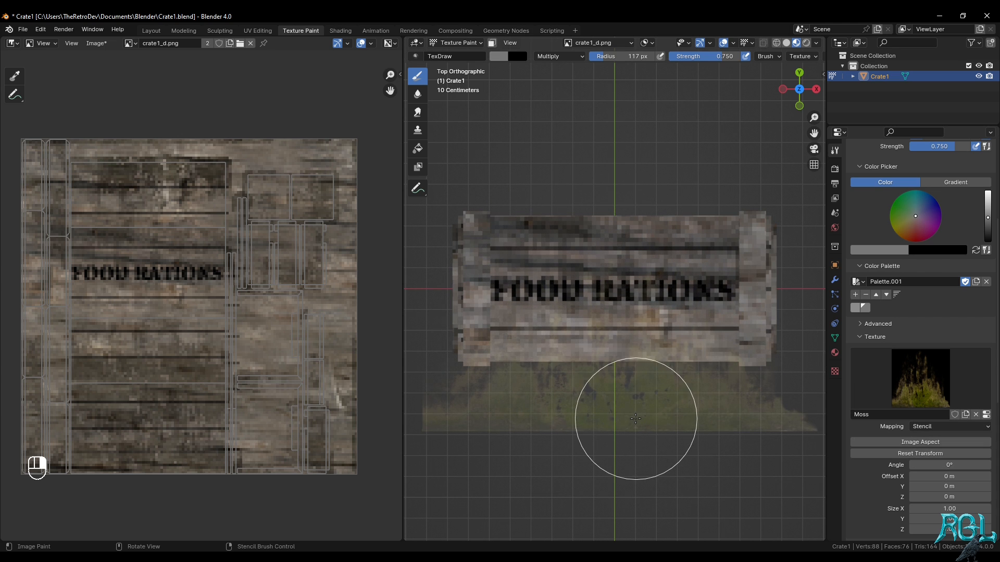
mouse_move(565, 315)
left_mouse_down()
mouse_move(509, 381)
mouse_move(651, 373)
mouse_move(638, 305)
mouse_move(678, 296)
mouse_move(564, 388)
mouse_move(698, 378)
left_mouse_up()
right_click_drag(641, 384, 648, 478)
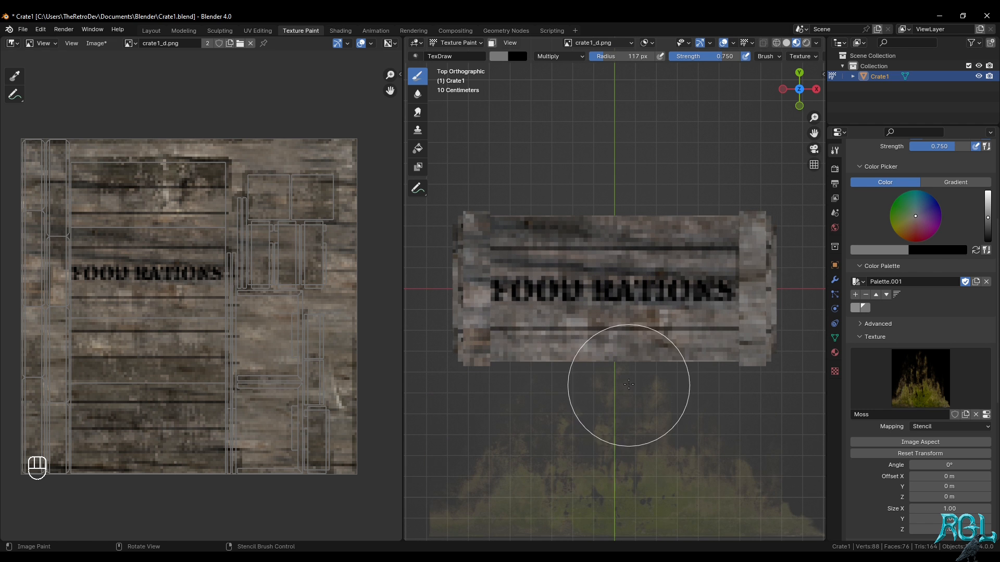
Switch to the Layout workspace and inspect the dirt shading on the crate's top, front and ends
mouse_move(636, 370)
middle_mouse_down()
mouse_move(693, 312)
mouse_move(638, 349)
mouse_move(613, 305)
middle_mouse_up()
left_click(151, 32)
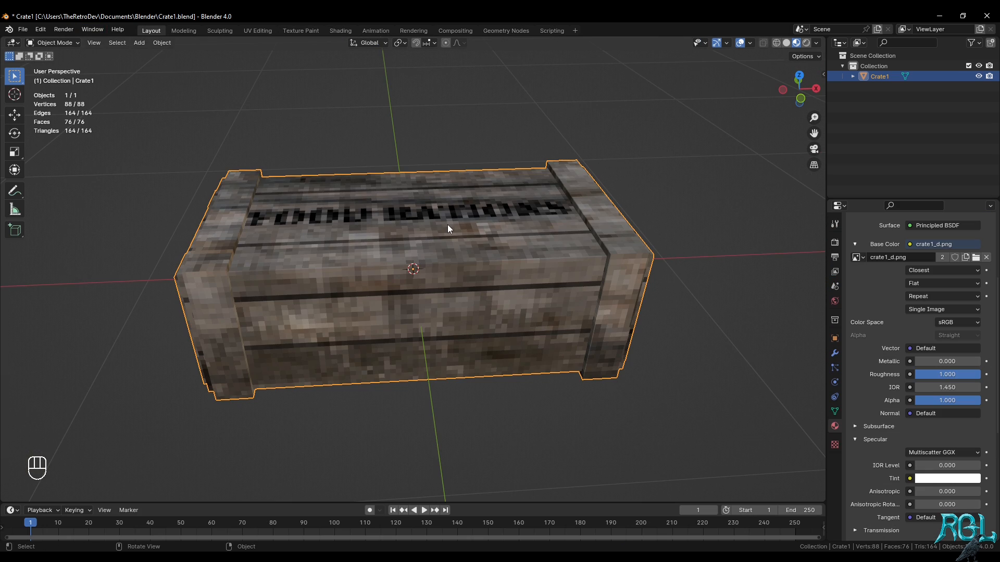
middle_click_drag(448, 229, 561, 272)
scroll(559, 300, "up", 2)
scroll(560, 272, "down", 3)
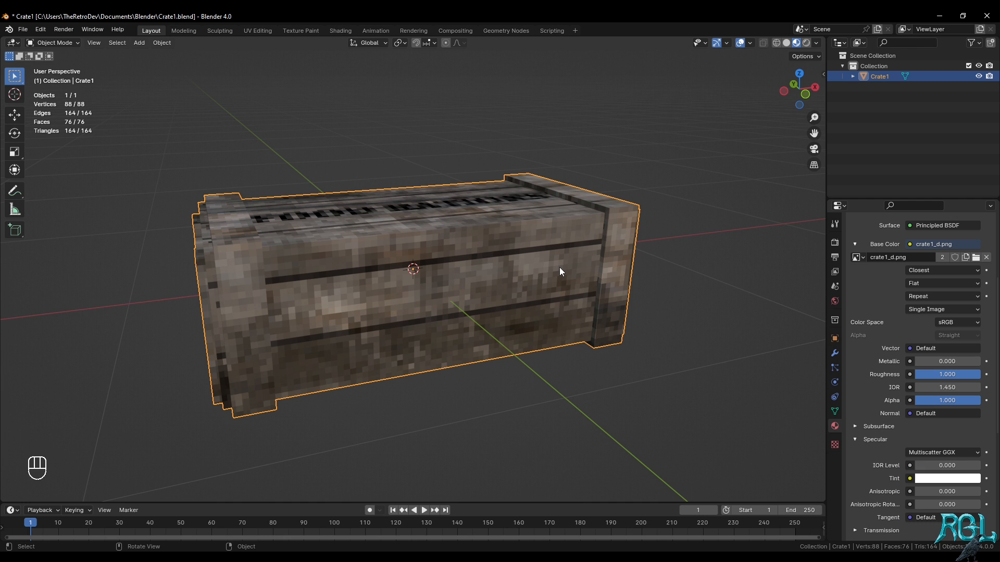
In the Texture Paint workspace, set the brush radius to 20 px and remove the Moss texture from the brush
middle_click_drag(559, 267, 609, 261)
left_click(296, 33)
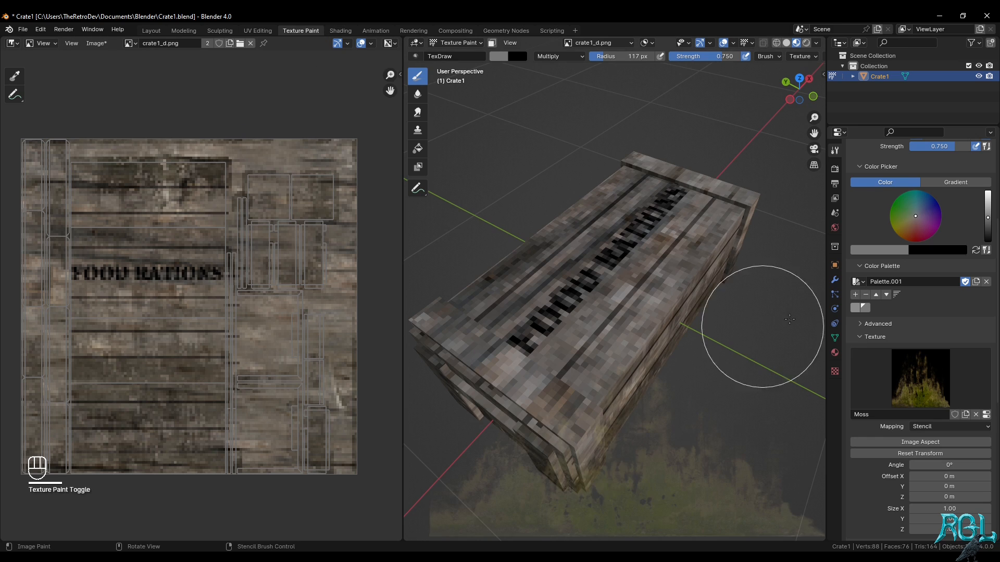
middle_click_drag(759, 313, 625, 302)
scroll(933, 444, "down", 1)
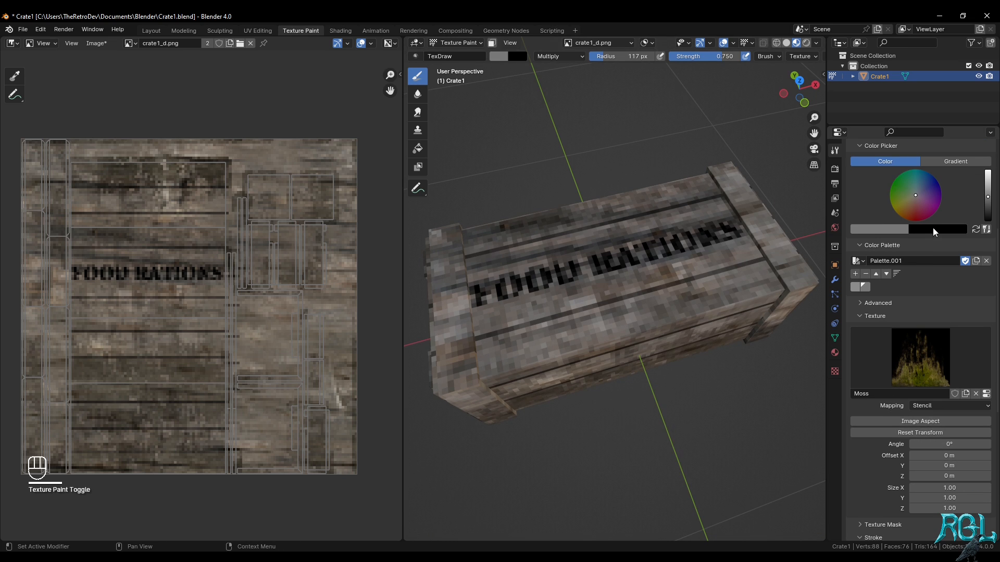
scroll(933, 227, "up", 3)
scroll(870, 370, "up", 4)
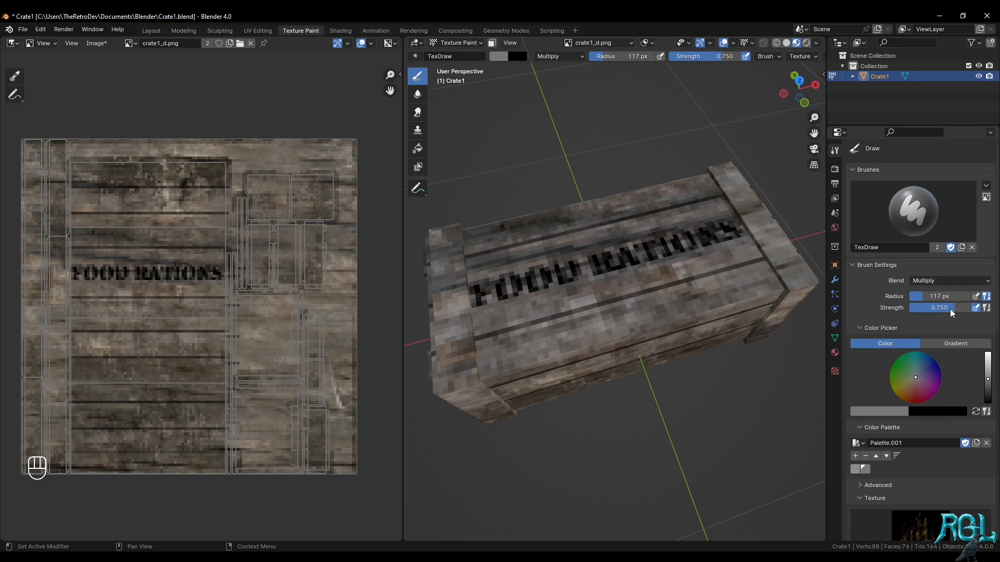
left_click(946, 298)
scroll(980, 462, "down", 4)
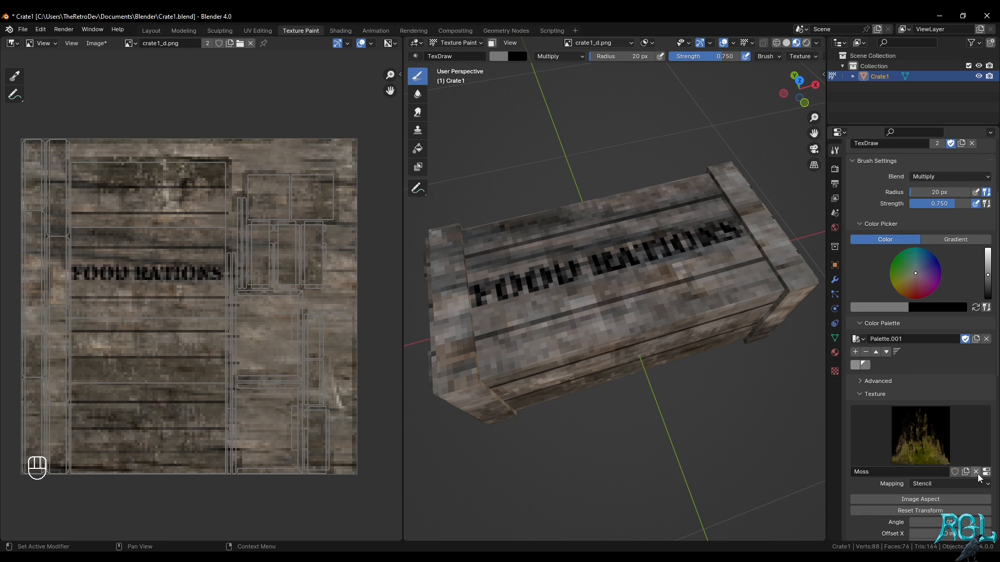
left_click(976, 472)
Try darkening the front plank of the crate's top with untextured 20 px strokes in perspective and top views, and undo them
left_click_drag(570, 344, 700, 308)
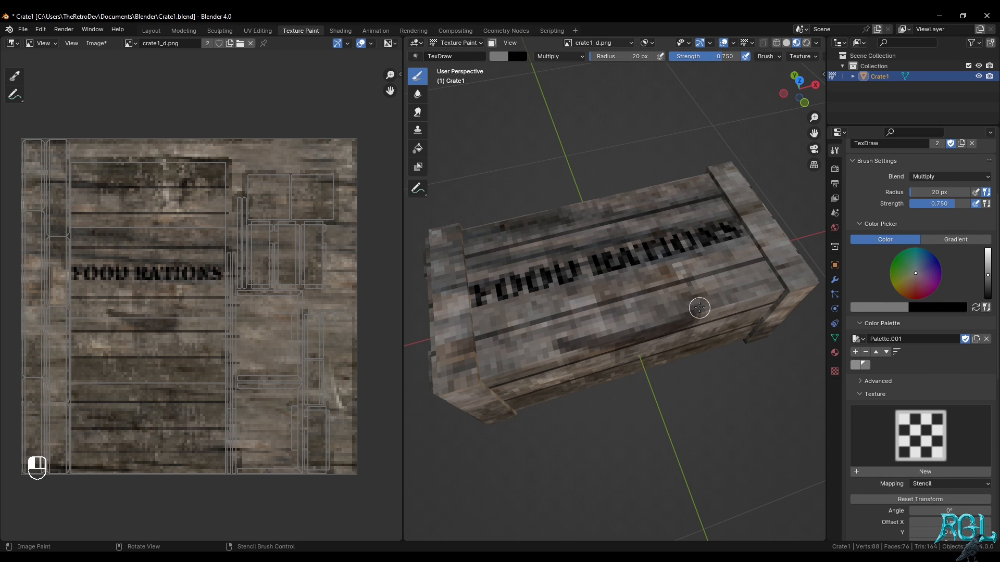
key("ctrl+z")
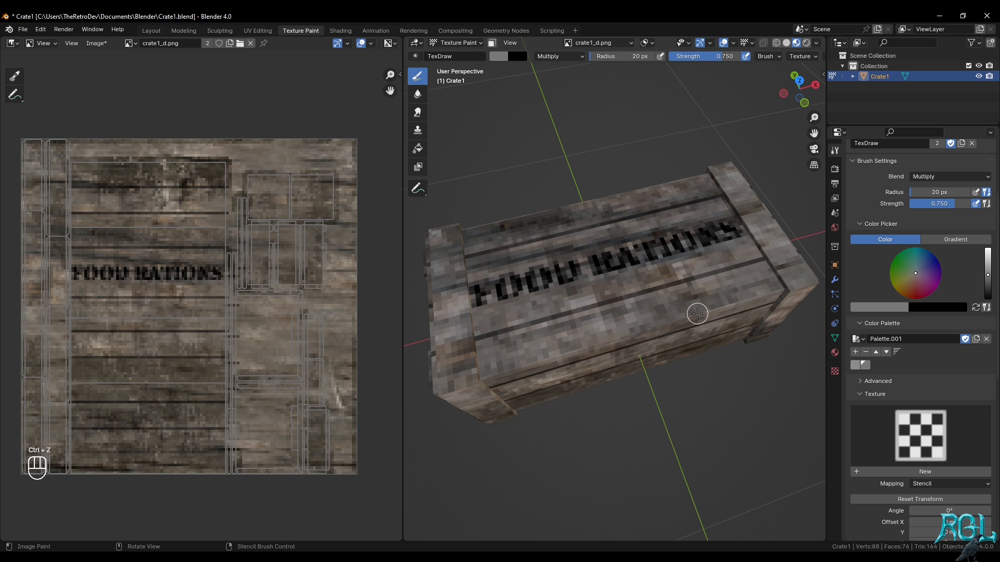
key("KP_7")
left_click_drag(536, 346, 672, 346)
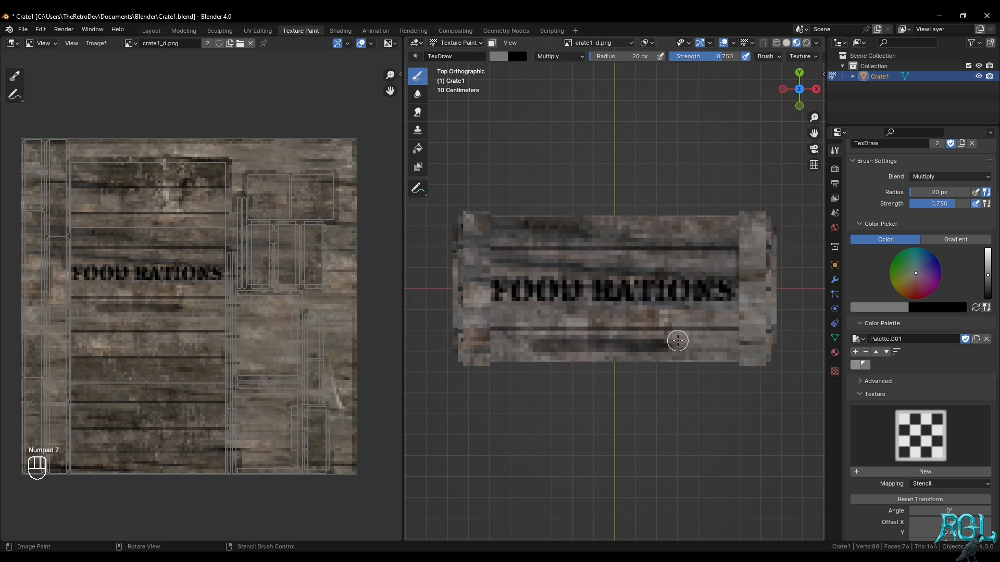
key("ctrl+z")
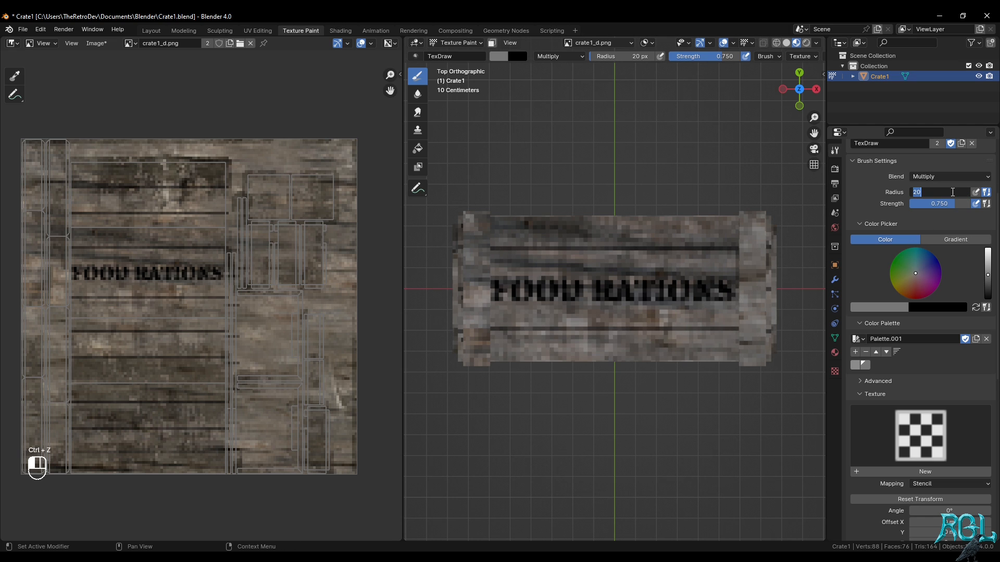
Set the brush radius to 10 px, try strokes along the top's front plank at 0.75 and 0.5 strength, and undo them
key("Return")
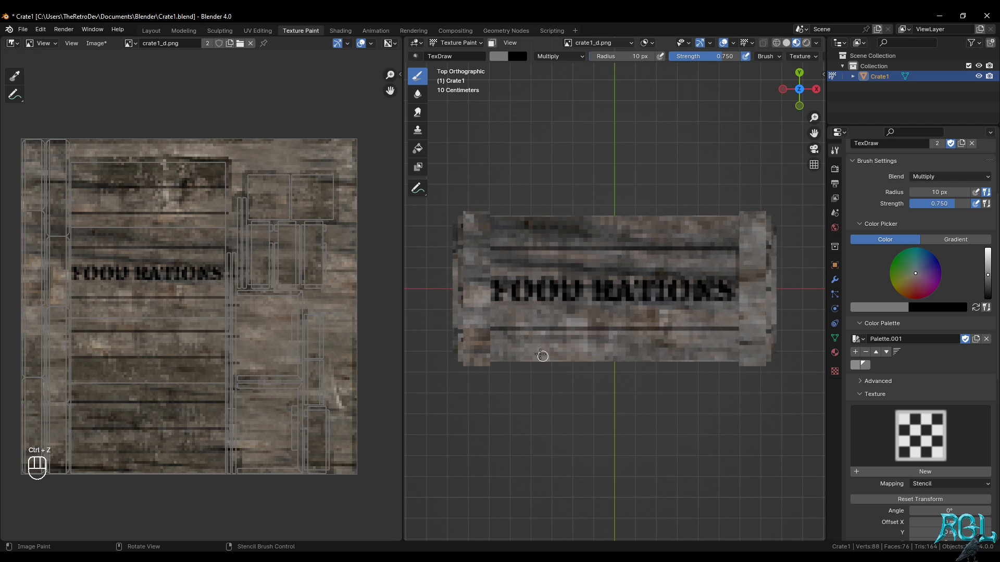
left_click_drag(577, 347, 669, 347)
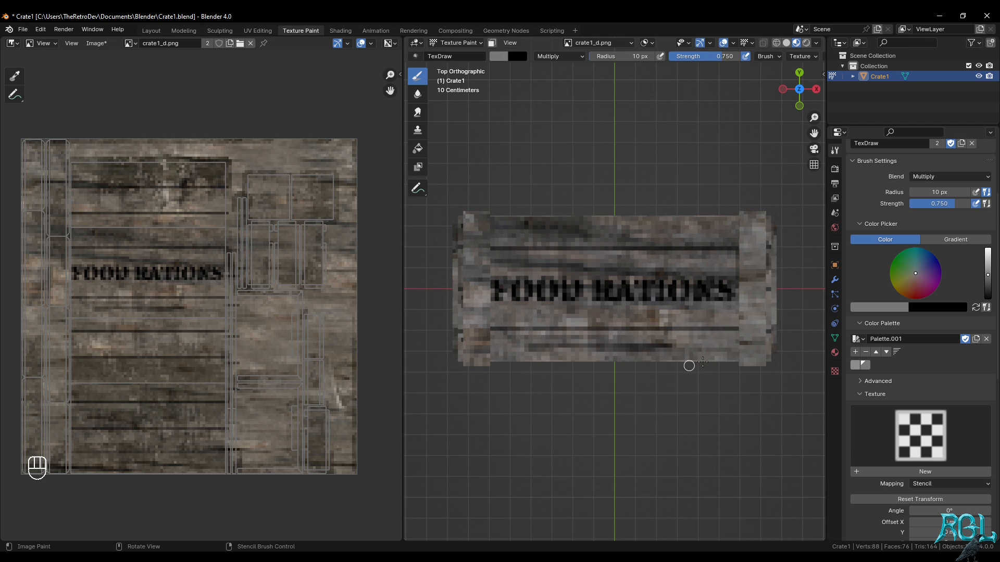
key("ctrl+z")
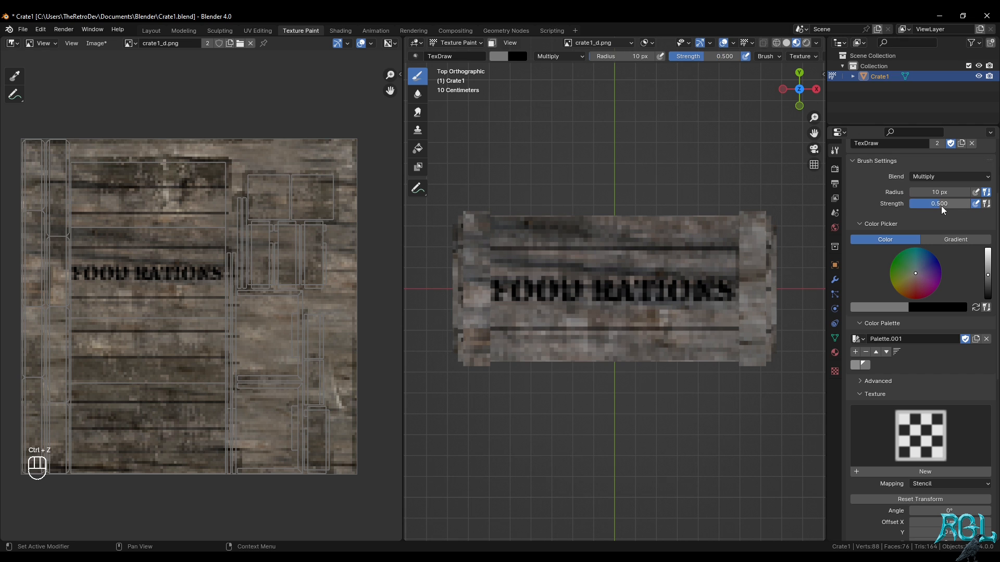
left_click_drag(529, 345, 687, 347)
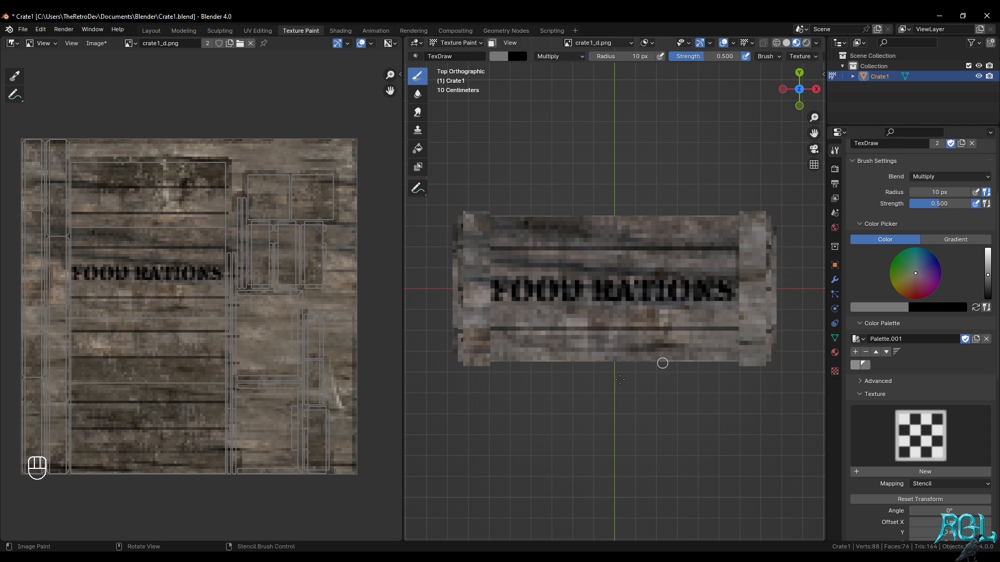
key("ctrl+z")
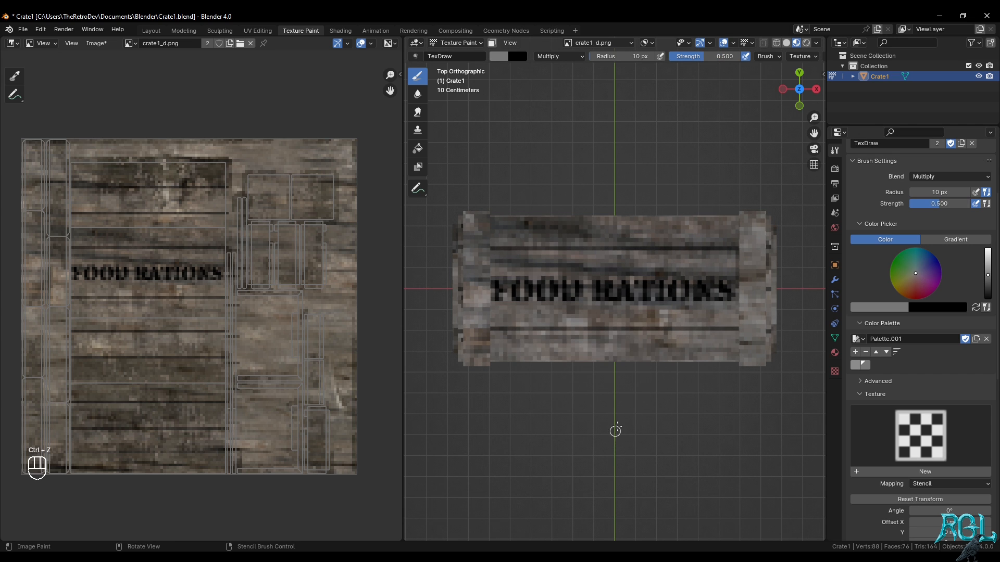
Save the Crate1.blend file and save the painted crate1_d.png image
middle_click_drag(649, 359, 685, 256)
middle_click_drag(687, 368, 665, 256)
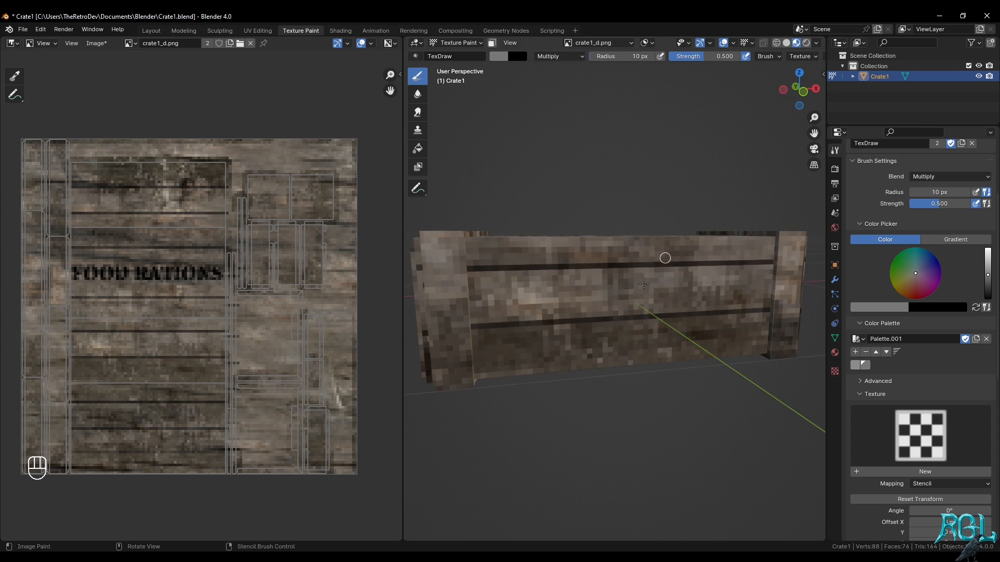
scroll(665, 257, "down", 4)
middle_click_drag(671, 406, 693, 434)
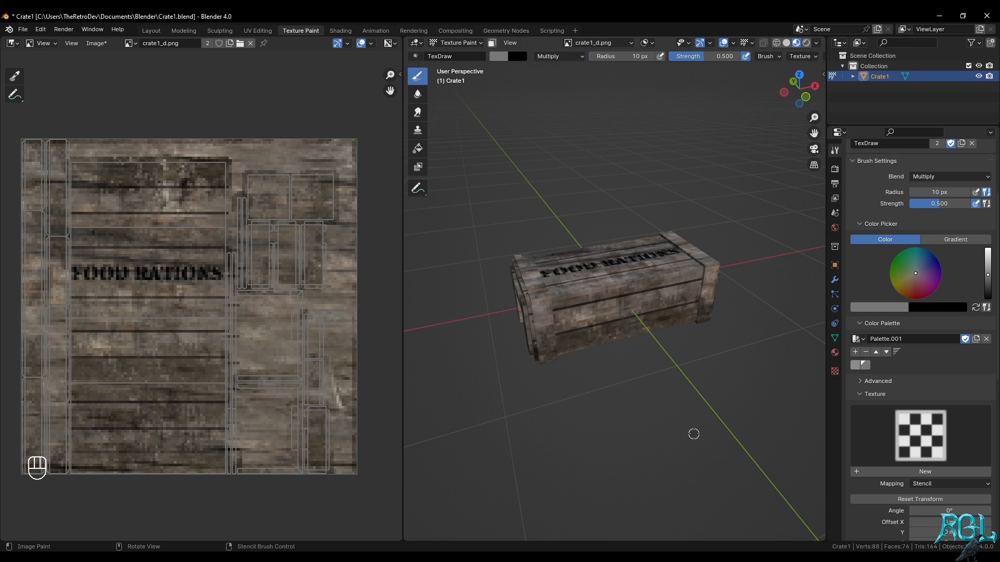
key("ctrl+s")
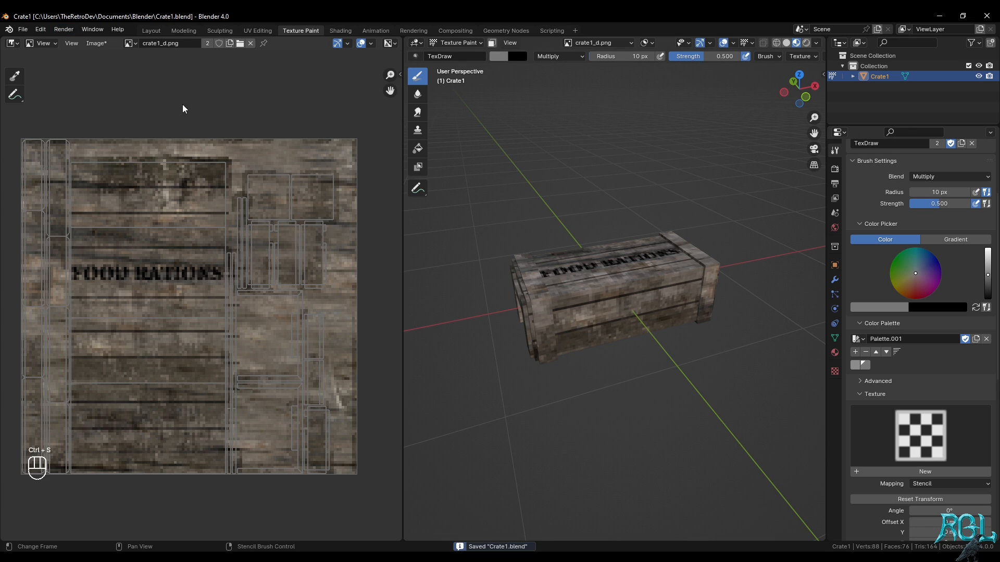
left_click(98, 44)
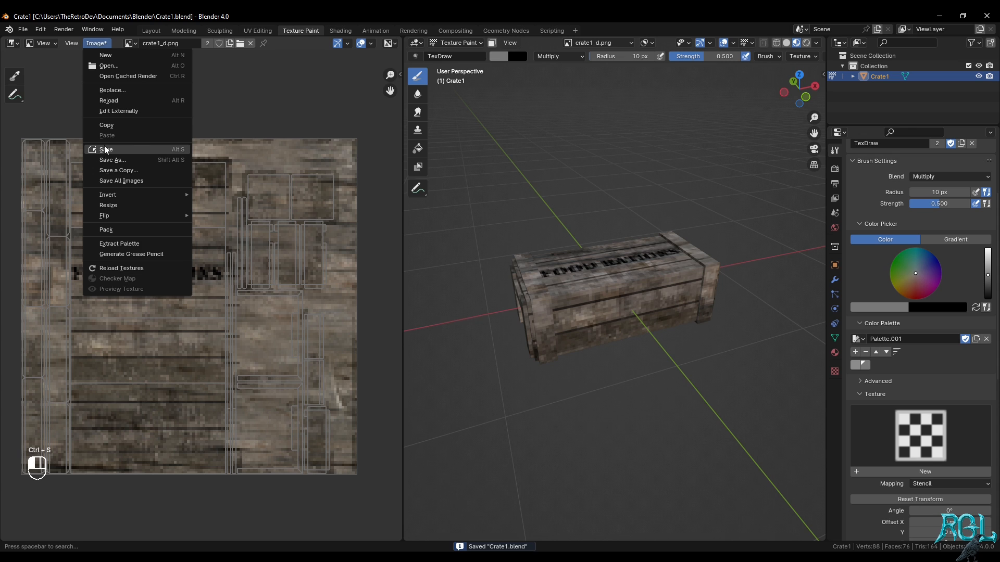
left_click(104, 148)
Pack the crate1_d.png image into the blend file and save the file again
left_click(103, 43)
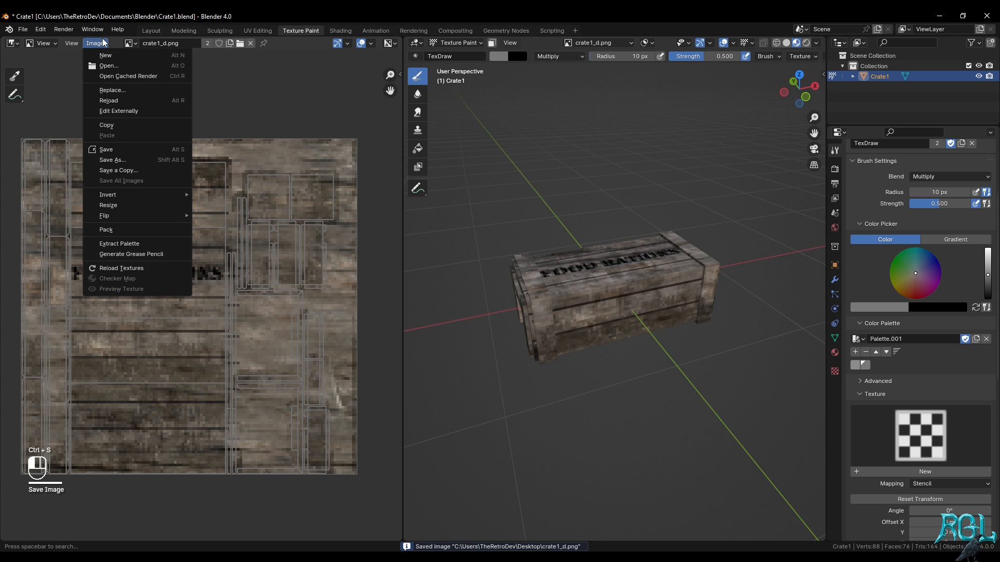
left_click(141, 229)
key("ctrl+s")
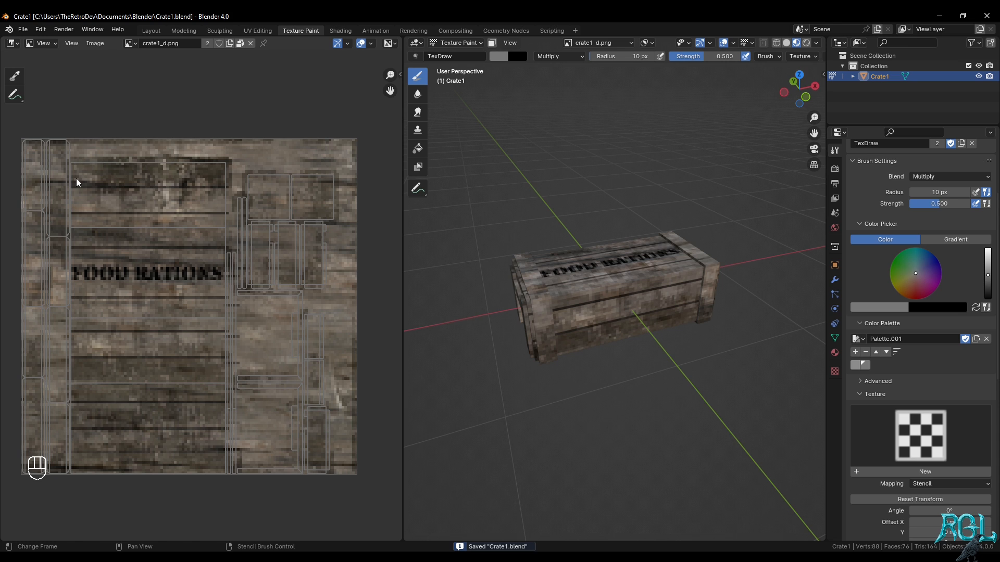
scroll(192, 251, "down", 2)
scroll(180, 235, "up", 2)
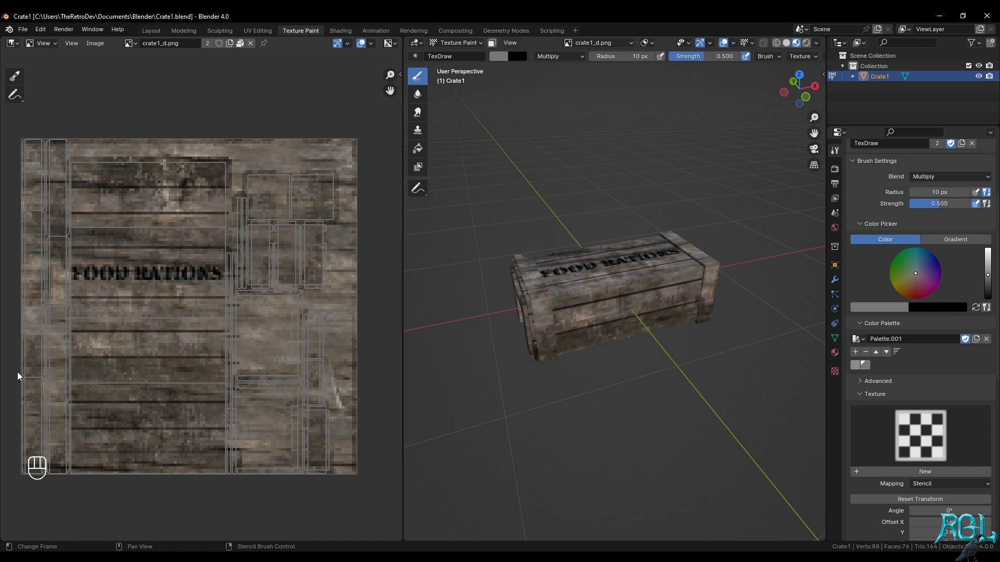
Switch to the Layout workspace and inspect the crate's long side, end and underside
left_click(151, 30)
middle_click_drag(483, 238, 482, 271)
scroll(391, 230, "down", 2)
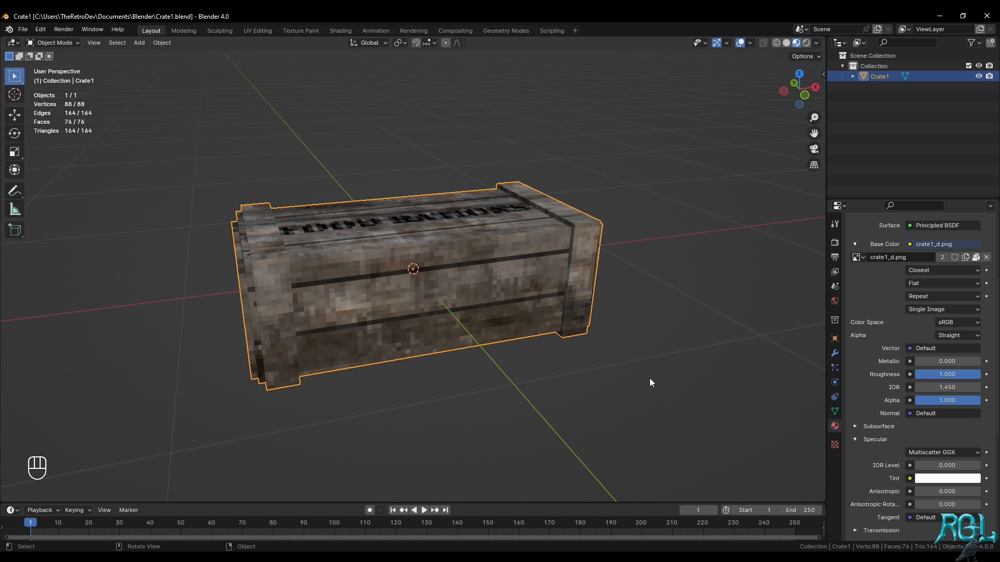
middle_click_drag(650, 383, 401, 307)
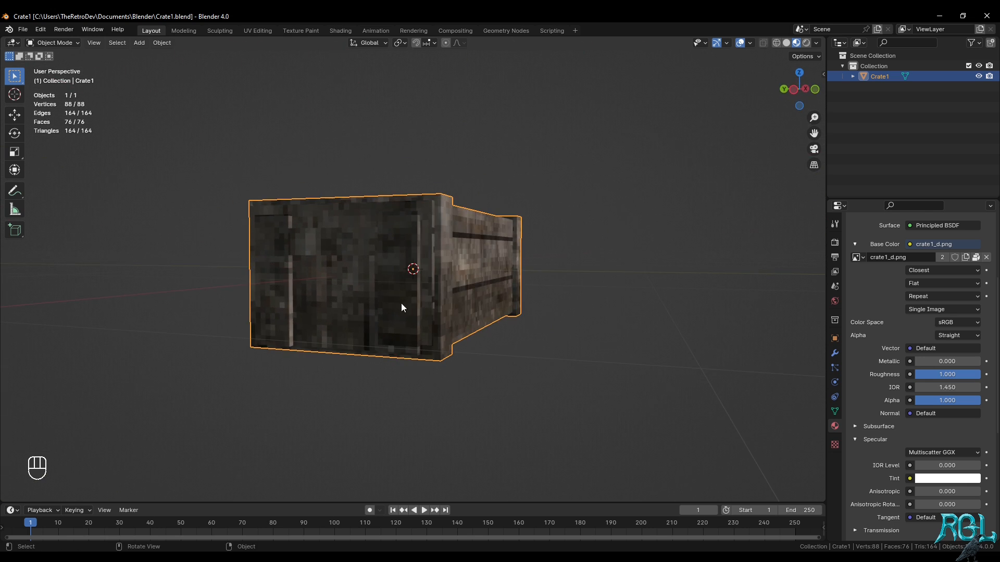
middle_click_drag(540, 247, 461, 292)
Hide the viewport overlays and view the whole textured crate from a distance
left_click(739, 43)
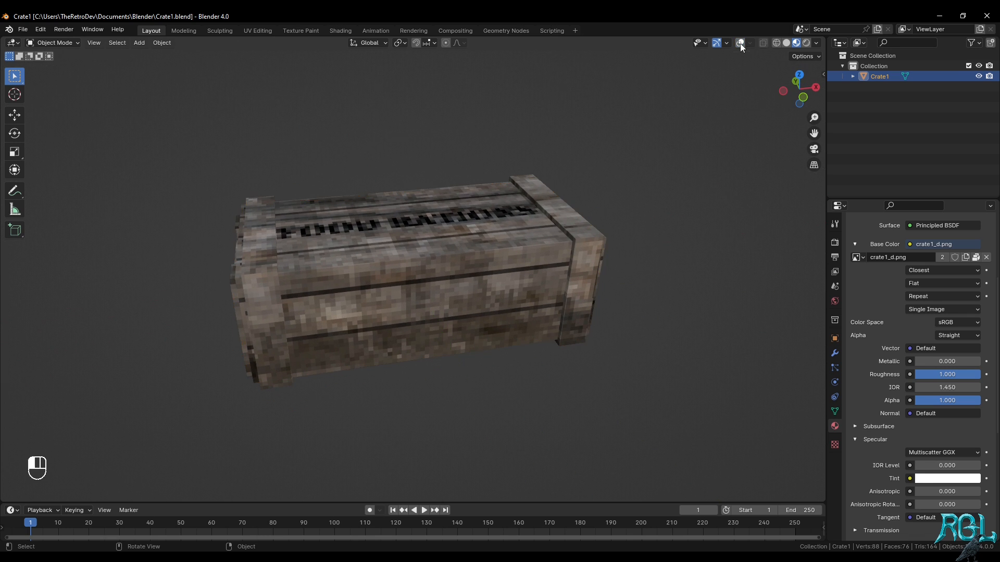
middle_click_drag(632, 167, 642, 172)
scroll(664, 183, "down", 2)
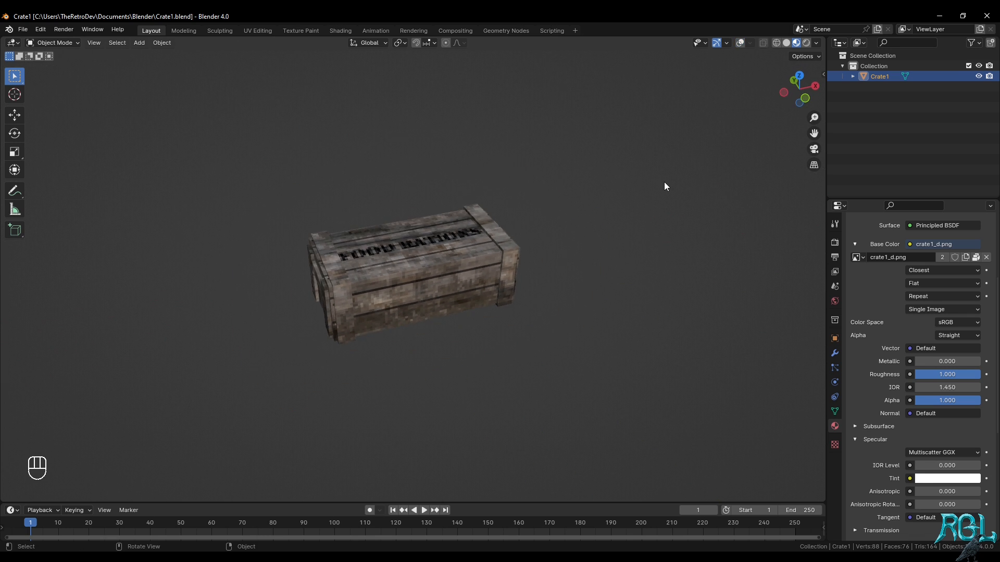